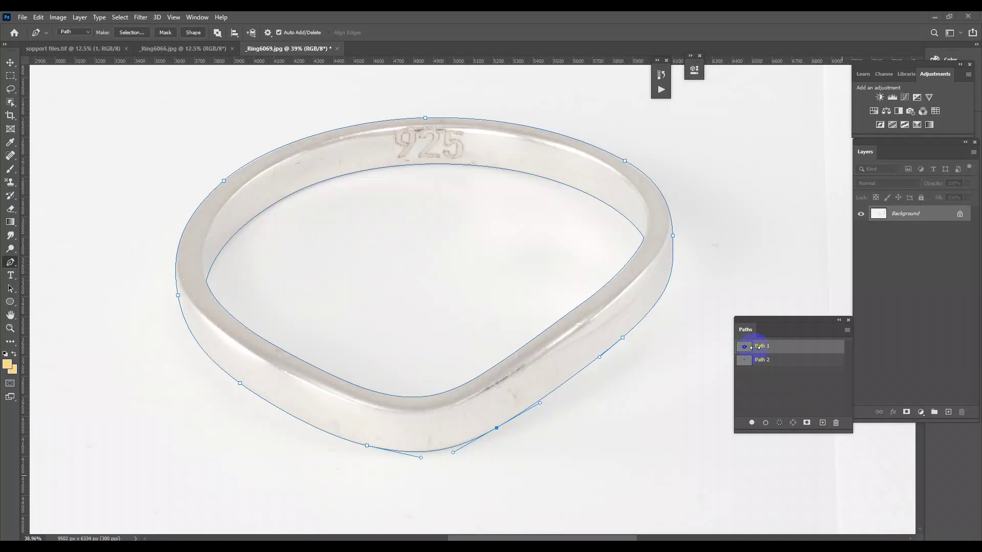
- Load Path 1 as a feathered selection and copy the ring onto its own layer
{"action": "left_click", "coordinate": [745, 349], "text": "ctrl"}
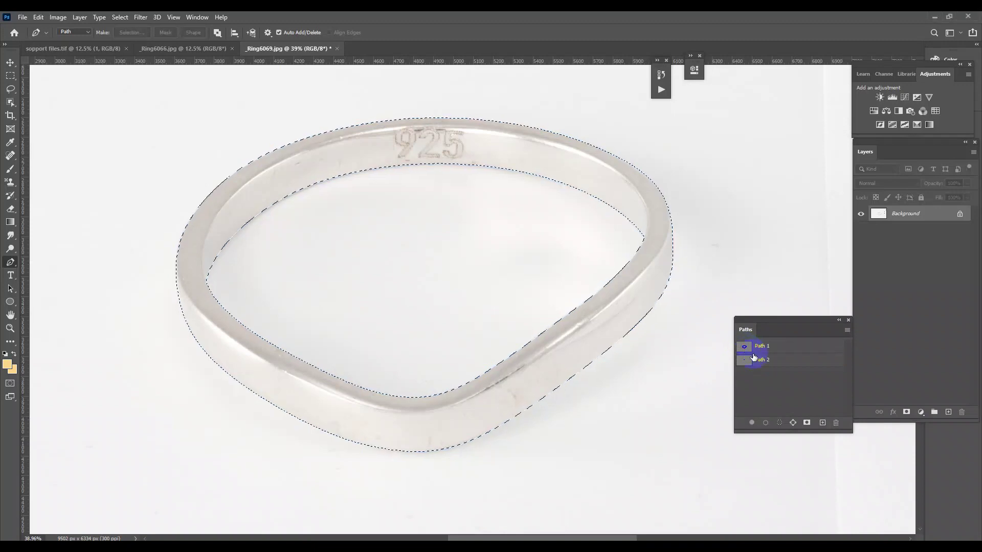
{"action": "key", "text": "shift+F6"}
{"action": "key", "text": "Return"}
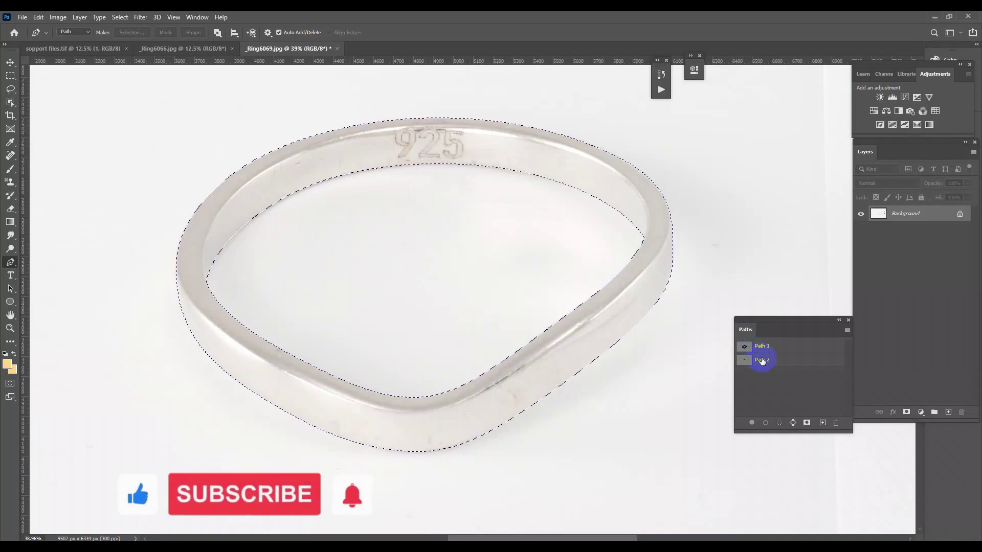
{"action": "key", "text": "ctrl+j"}
{"action": "key", "text": "ctrl+j"}
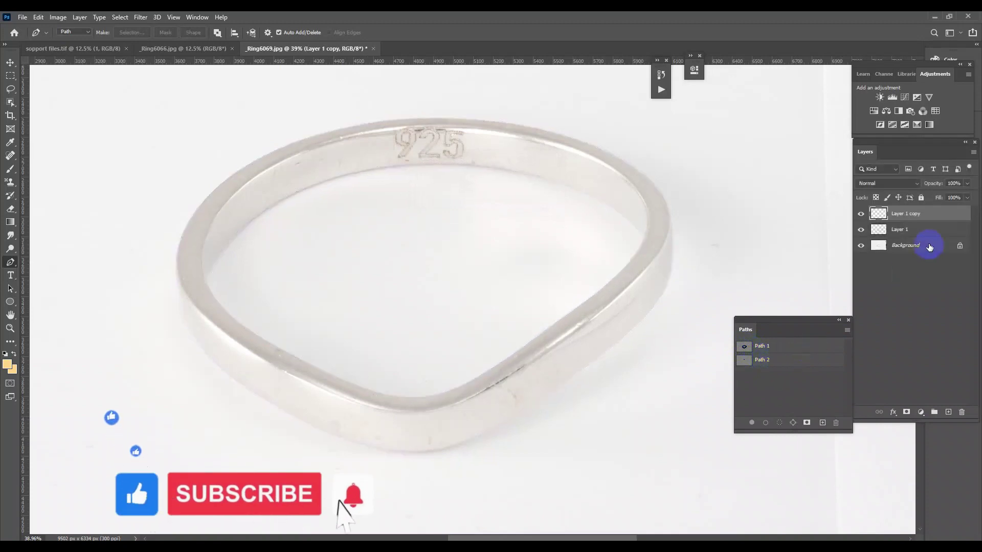
- Fill Layer 1 with white and save the file as _Ring6069.psd
{"action": "left_click", "coordinate": [927, 235]}
{"action": "key", "text": "ctrl+BackSpace"}
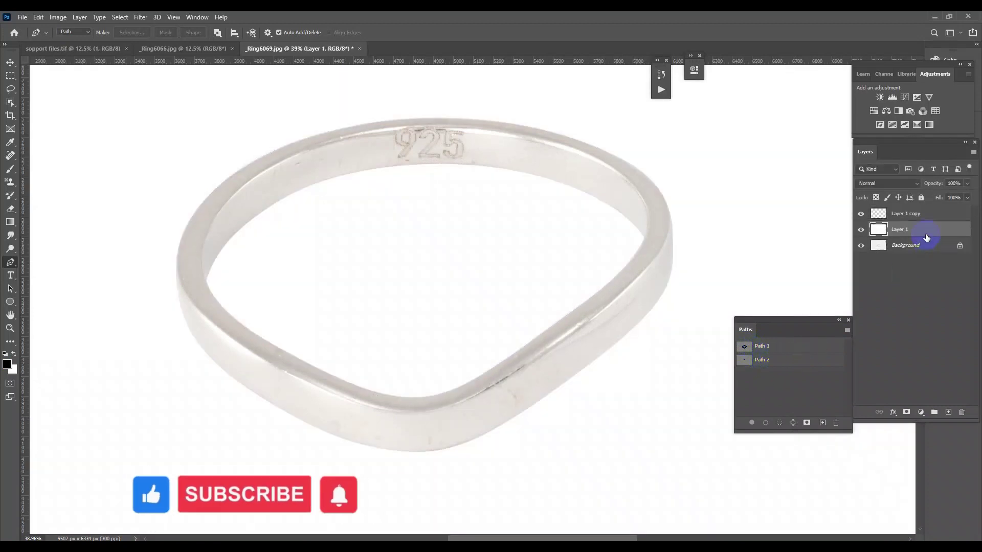
{"action": "key", "text": "ctrl+shift+s"}
{"action": "key", "text": "Return"}
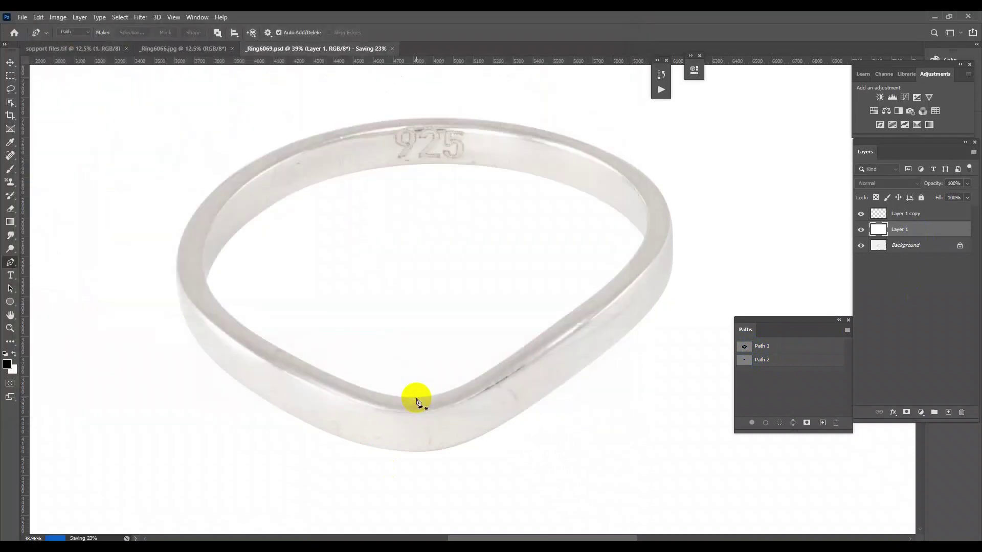
- Rotate the Layer 1 copy ring about 157° so the 925 stamp sits on the lower band
{"action": "left_click", "coordinate": [911, 220]}
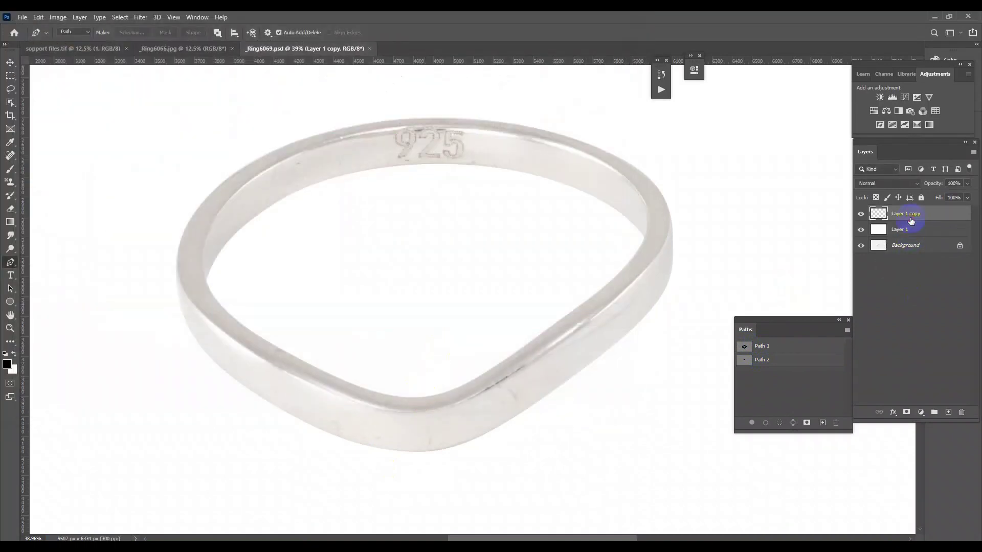
{"action": "scroll", "coordinate": [471, 278], "scroll_direction": "down", "scroll_amount": 3}
{"action": "scroll", "coordinate": [519, 317], "scroll_direction": "up", "scroll_amount": 1}
{"action": "scroll", "coordinate": [551, 329], "scroll_direction": "up", "scroll_amount": 1}
{"action": "key", "text": "ctrl+t"}
{"action": "mouse_move", "coordinate": [629, 292]}
{"action": "left_mouse_down"}
{"action": "mouse_move", "coordinate": [266, 475]}
{"action": "mouse_move", "coordinate": [313, 498]}
{"action": "left_mouse_up"}
{"action": "key", "text": "Return"}
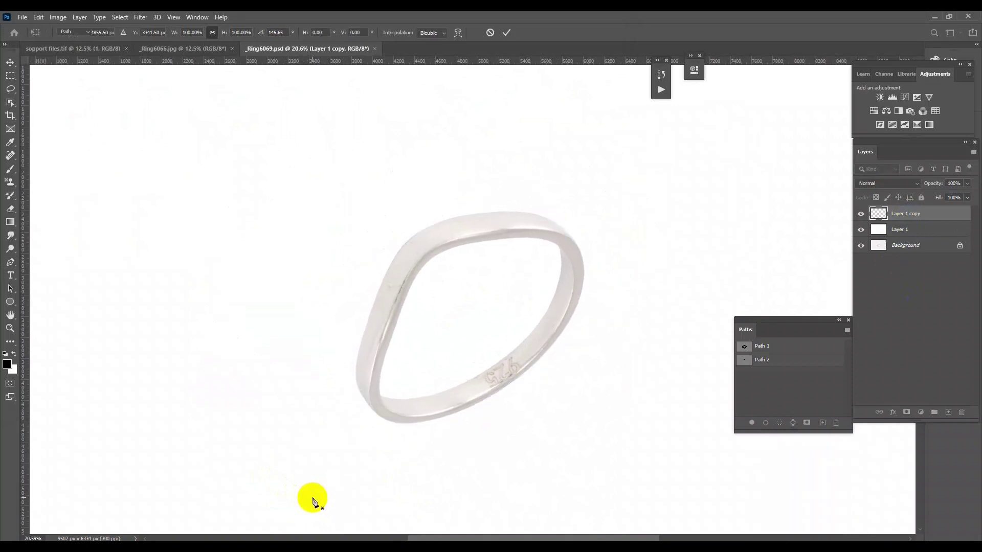
{"action": "key", "text": "p"}
{"action": "mouse_move", "coordinate": [442, 391]}
{"action": "left_mouse_down"}
{"action": "mouse_move", "coordinate": [426, 343]}
{"action": "mouse_move", "coordinate": [559, 432]}
{"action": "mouse_move", "coordinate": [457, 311]}
{"action": "mouse_move", "coordinate": [549, 408]}
{"action": "left_mouse_up"}
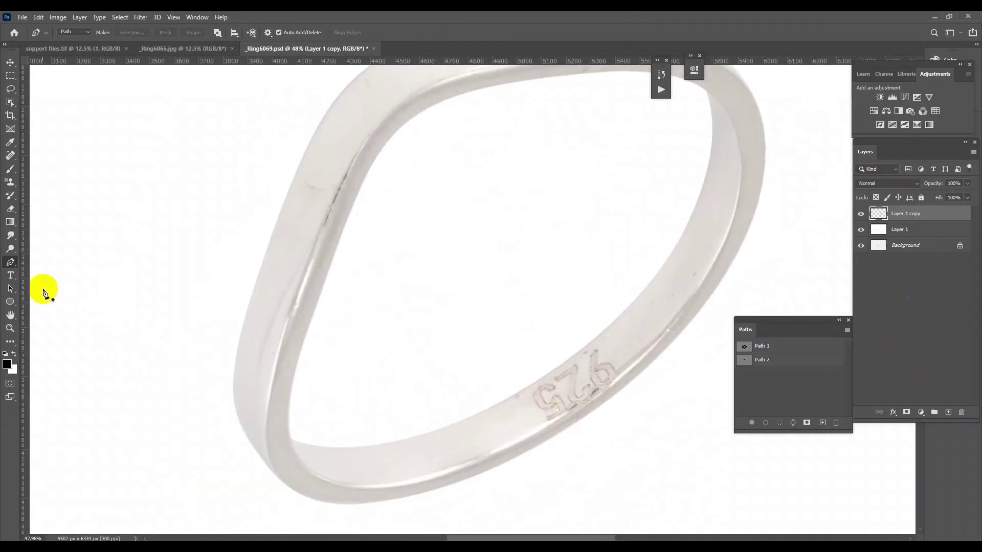
- Draw a closed pen path around the 925 engraving on the inner band
{"action": "left_click_drag", "start_coordinate": [456, 432], "coordinate": [510, 408]}
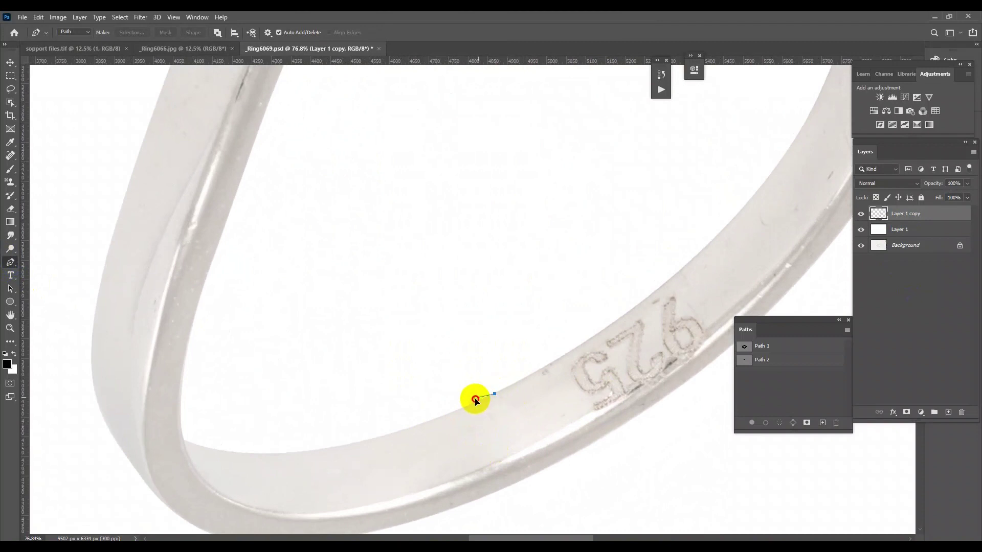
{"action": "left_click_drag", "start_coordinate": [475, 399], "coordinate": [494, 394]}
{"action": "left_click", "coordinate": [504, 464], "text": "alt"}
{"action": "left_click_drag", "start_coordinate": [567, 450], "coordinate": [467, 421]}
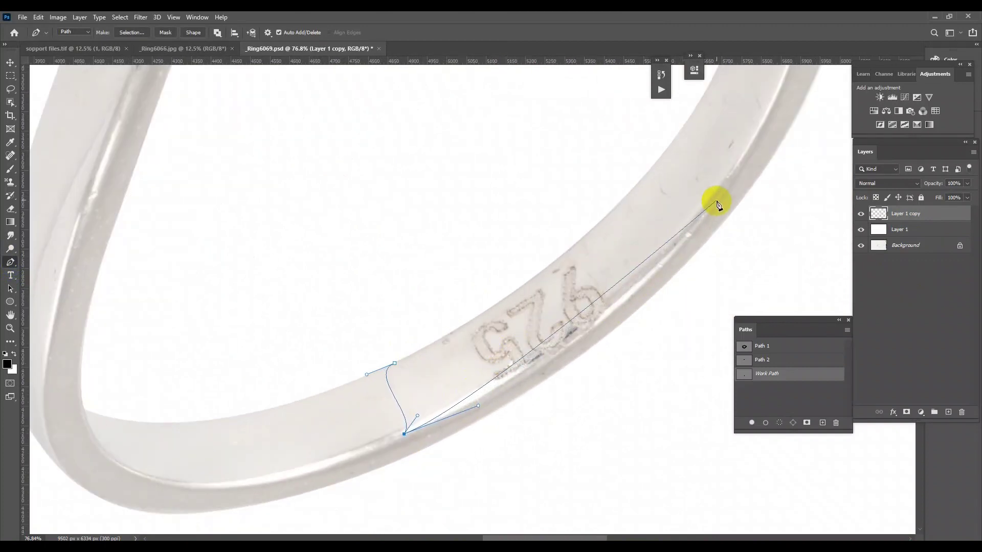
{"action": "scroll", "coordinate": [641, 307], "scroll_direction": "down", "scroll_amount": 2}
{"action": "scroll", "coordinate": [666, 258], "scroll_direction": "down", "scroll_amount": 2}
{"action": "left_click_drag", "start_coordinate": [667, 258], "coordinate": [592, 299]}
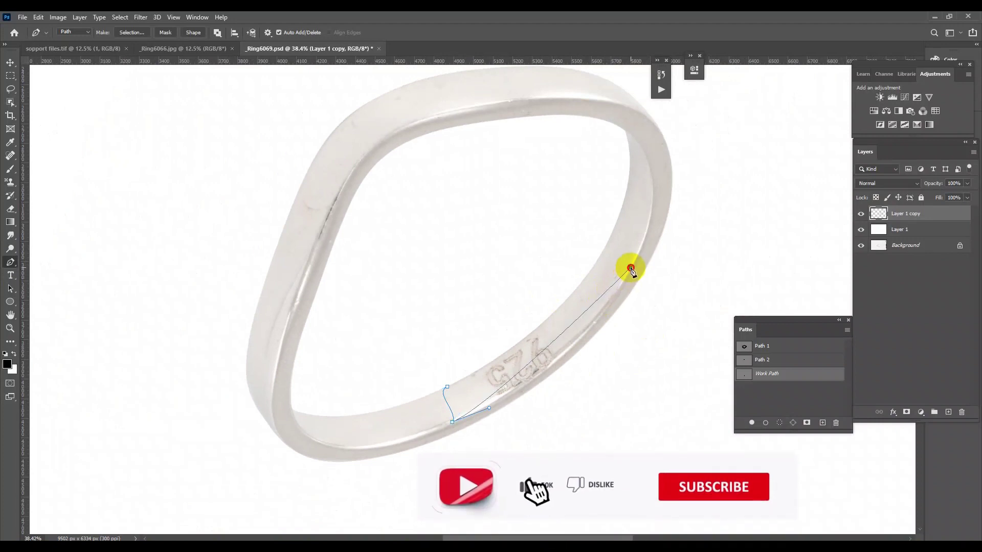
{"action": "left_click_drag", "start_coordinate": [631, 268], "coordinate": [688, 169]}
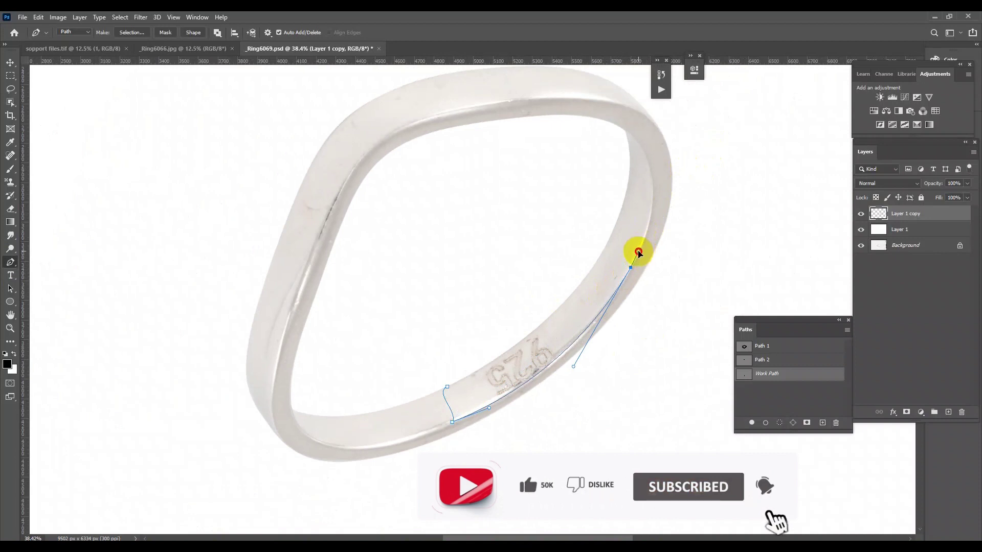
{"action": "mouse_move", "coordinate": [599, 248]}
{"action": "left_mouse_down"}
{"action": "mouse_move", "coordinate": [621, 260]}
{"action": "mouse_move", "coordinate": [581, 298]}
{"action": "left_mouse_up"}
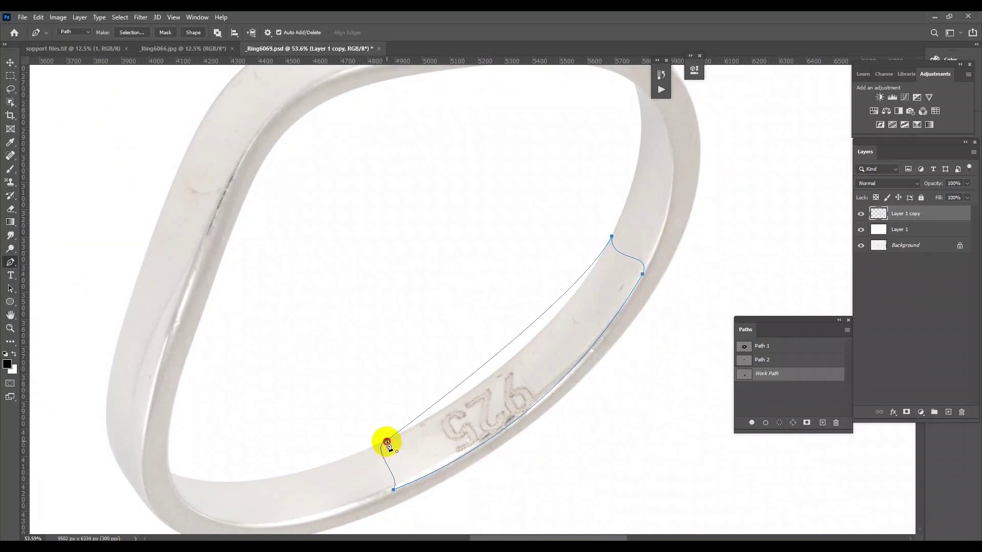
{"action": "left_click", "coordinate": [387, 441]}
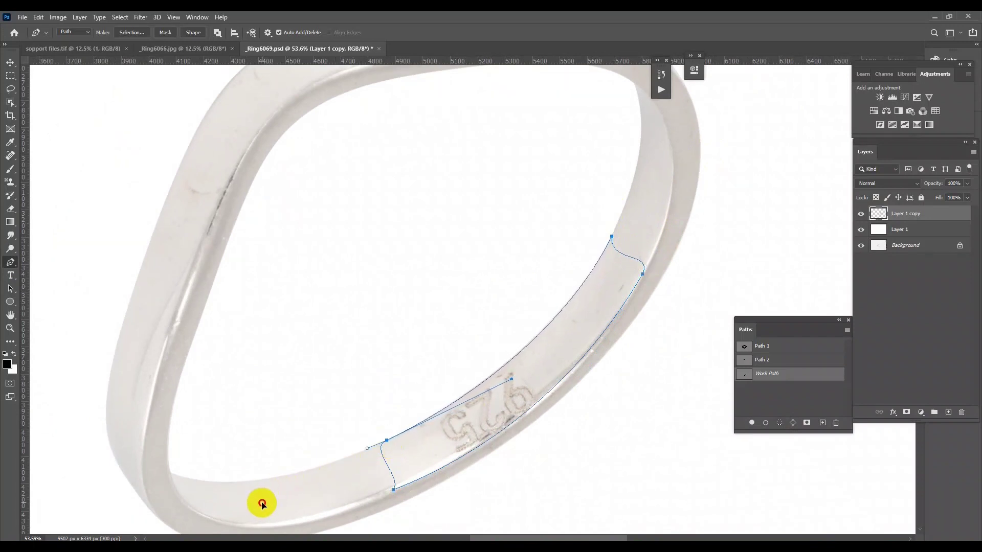
- Refine the path's curves to fit the band edges and load it as a selection
{"action": "left_click", "coordinate": [394, 490], "text": "ctrl"}
{"action": "left_click_drag", "start_coordinate": [411, 464], "coordinate": [408, 480]}
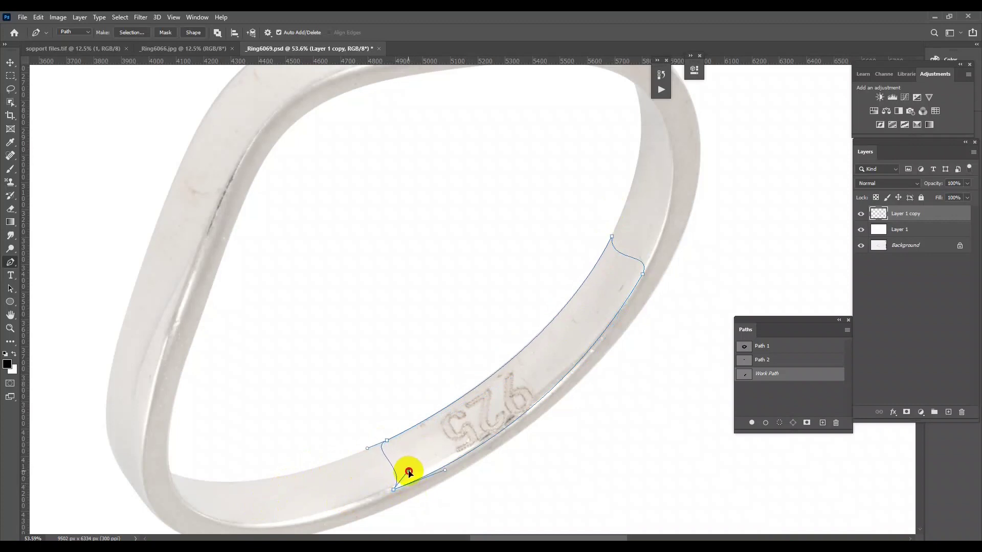
{"action": "left_click", "coordinate": [643, 275], "text": "ctrl"}
{"action": "left_click_drag", "start_coordinate": [654, 250], "coordinate": [656, 241]}
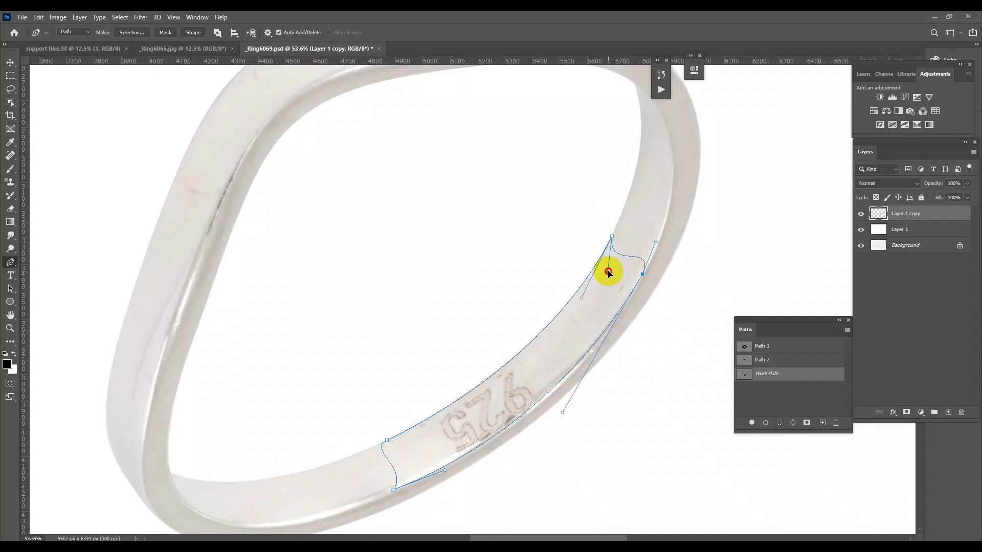
{"action": "scroll", "coordinate": [478, 395], "scroll_direction": "down", "scroll_amount": 1}
{"action": "scroll", "coordinate": [461, 423], "scroll_direction": "down", "scroll_amount": 2}
{"action": "scroll", "coordinate": [471, 443], "scroll_direction": "up", "scroll_amount": 3}
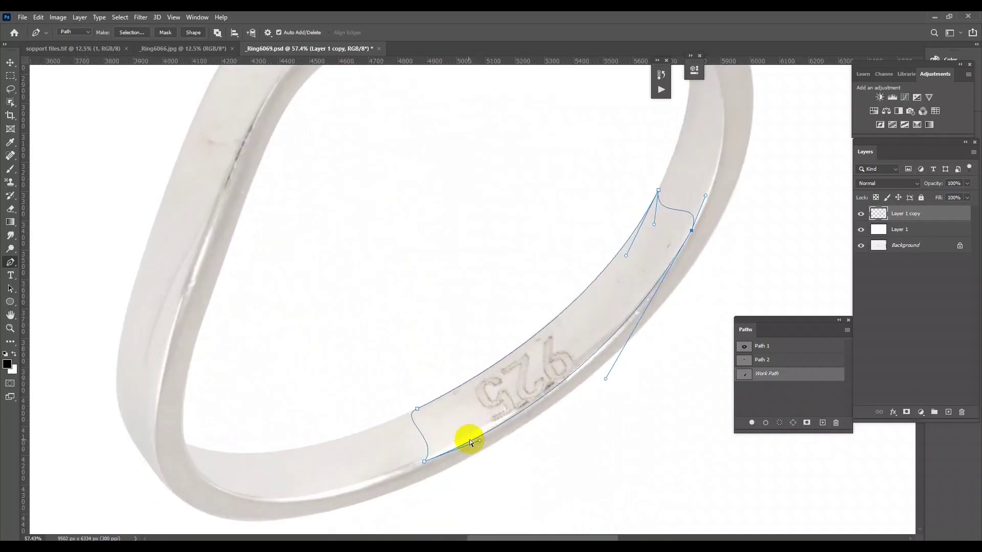
{"action": "left_click_drag", "start_coordinate": [471, 443], "coordinate": [436, 449]}
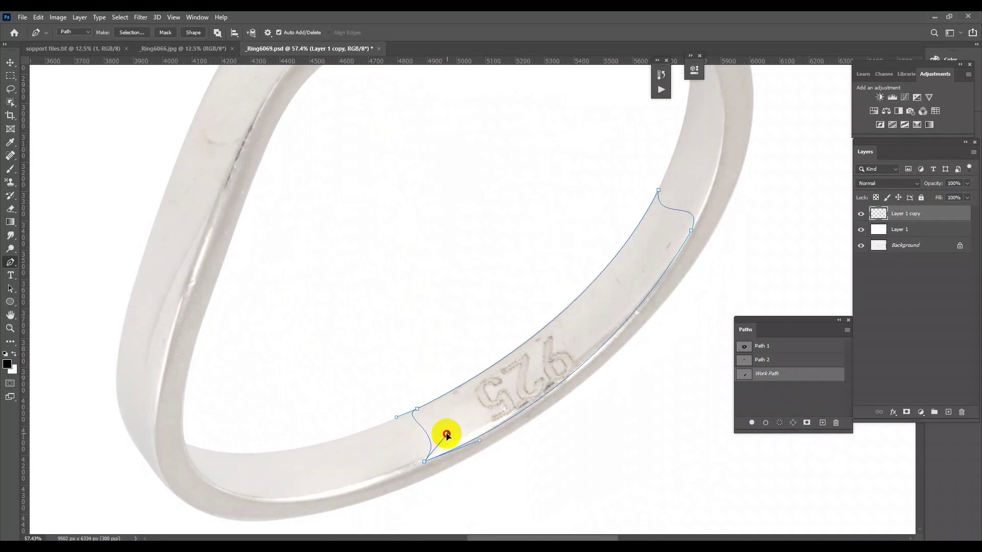
{"action": "left_click", "coordinate": [394, 417], "text": "ctrl"}
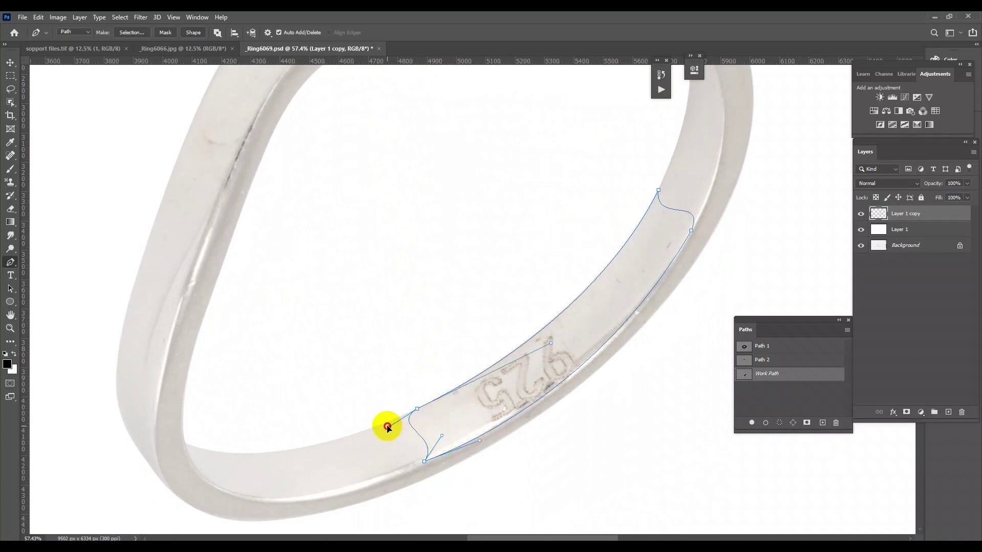
{"action": "scroll", "coordinate": [377, 435], "scroll_direction": "down", "scroll_amount": 1}
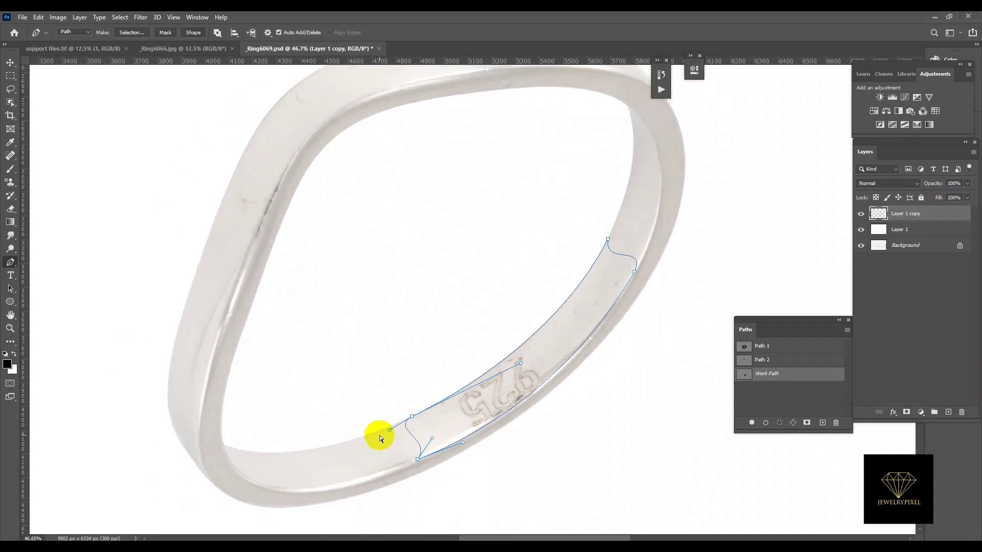
{"action": "key", "text": "ctrl+Return"}
- With the Brush tool, paint sampled light silver over the 925 engraving
{"action": "left_click", "coordinate": [11, 156]}
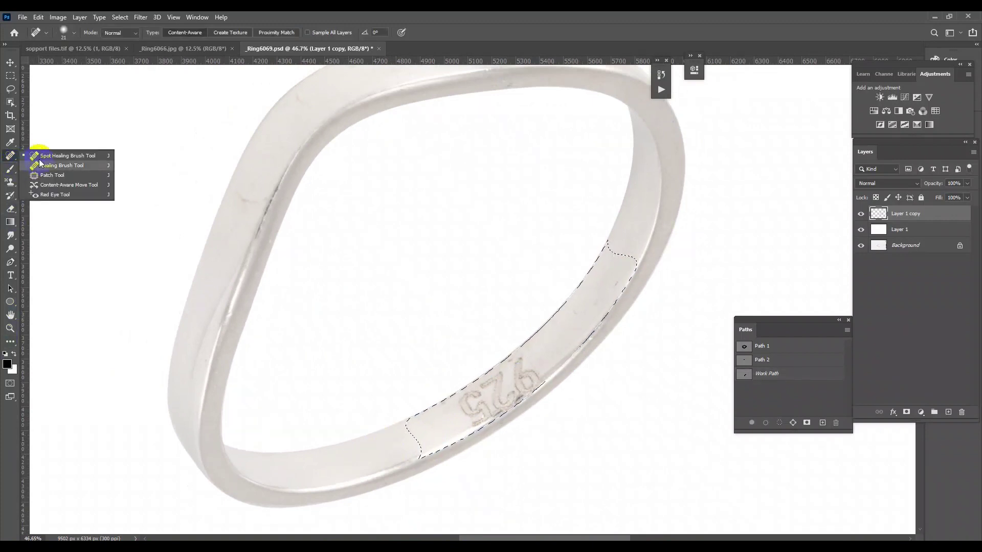
{"action": "left_click", "coordinate": [16, 171]}
{"action": "left_click", "coordinate": [42, 170]}
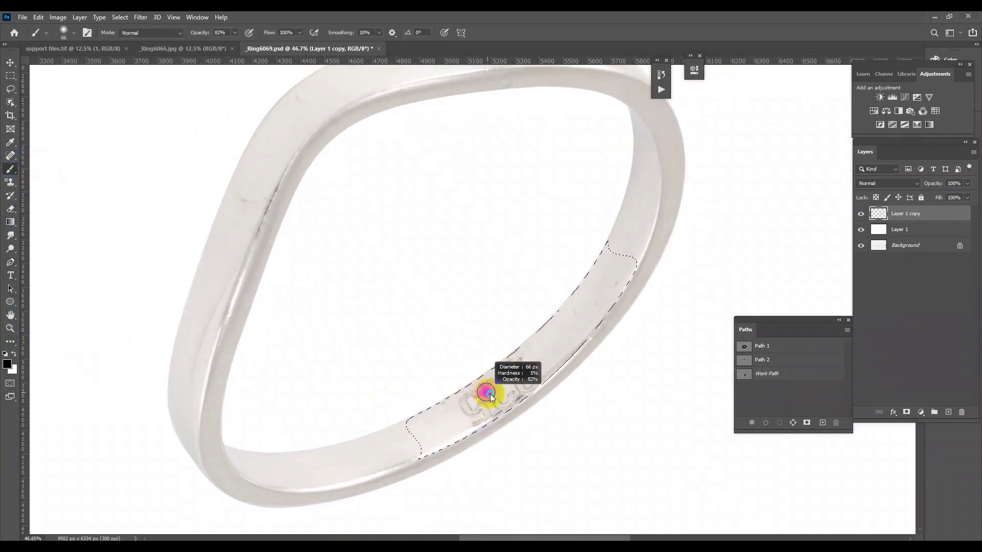
{"action": "left_click", "coordinate": [560, 351], "text": "alt"}
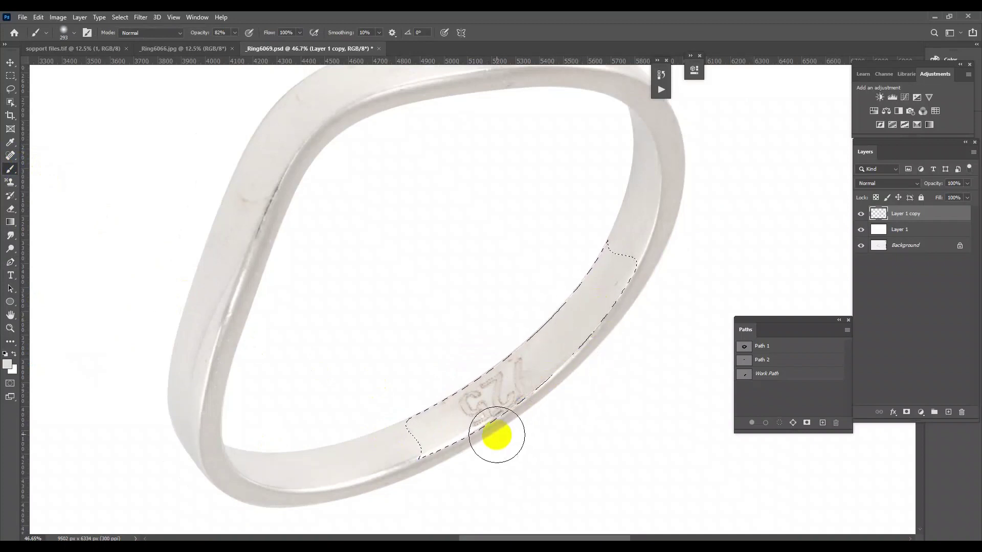
{"action": "mouse_move", "coordinate": [530, 340]}
{"action": "left_mouse_down"}
{"action": "mouse_move", "coordinate": [396, 463]}
{"action": "mouse_move", "coordinate": [611, 265]}
{"action": "left_mouse_up"}
{"action": "left_click", "coordinate": [374, 458], "text": "alt"}
{"action": "left_click", "coordinate": [491, 400]}
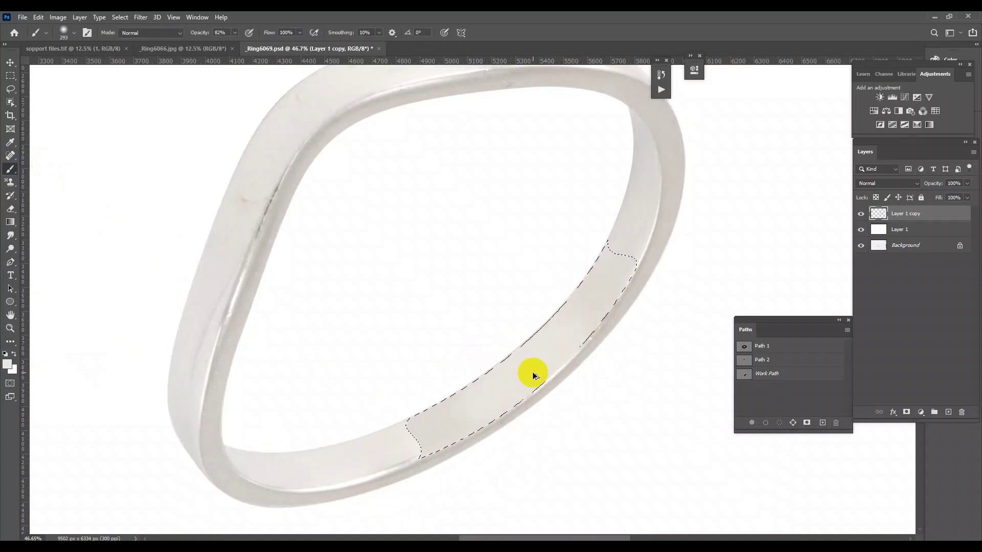
- Resize the brush to 529 then 371 and brush a brighter tone over the band
{"action": "key", "text": "ctrl+d"}
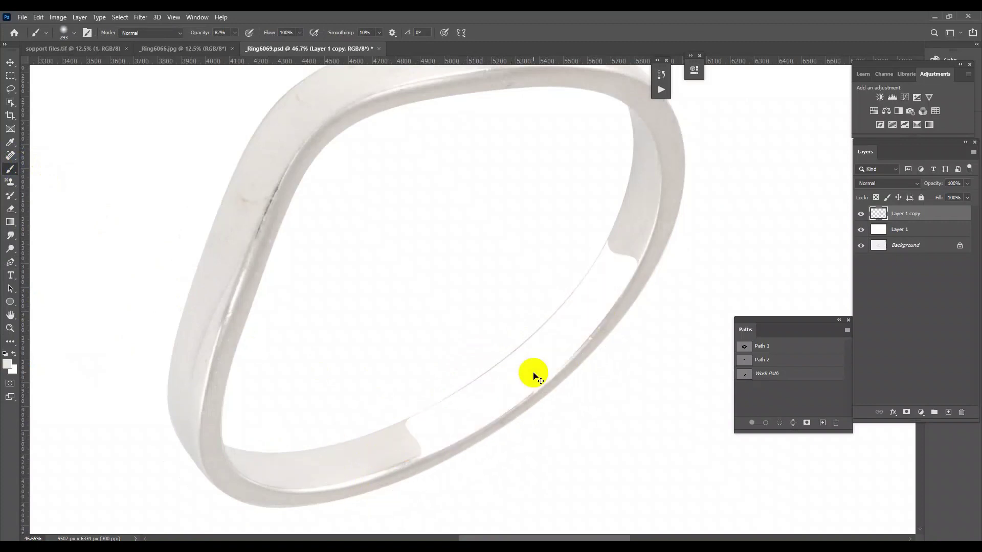
{"action": "key", "text": "ctrl+z"}
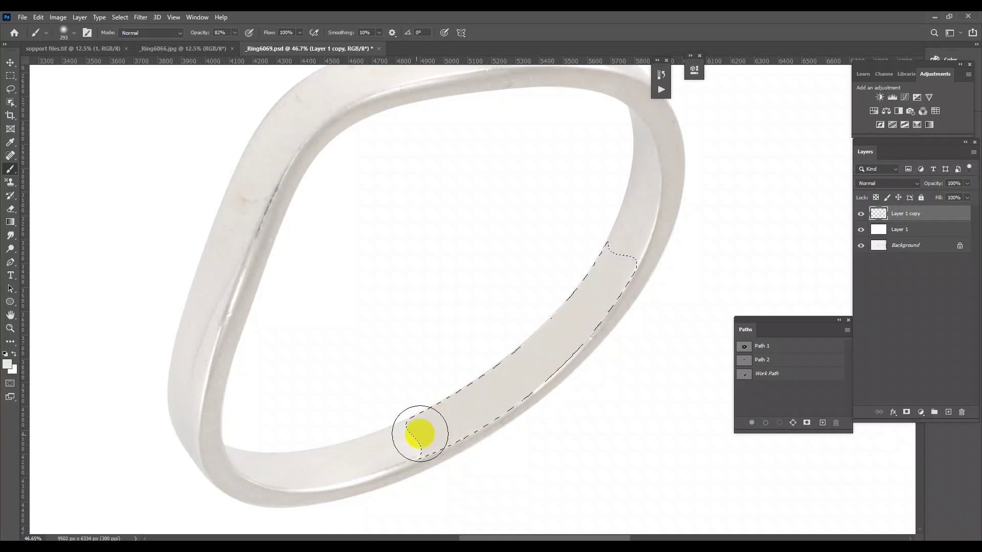
{"action": "right_click", "coordinate": [562, 402], "text": "alt"}
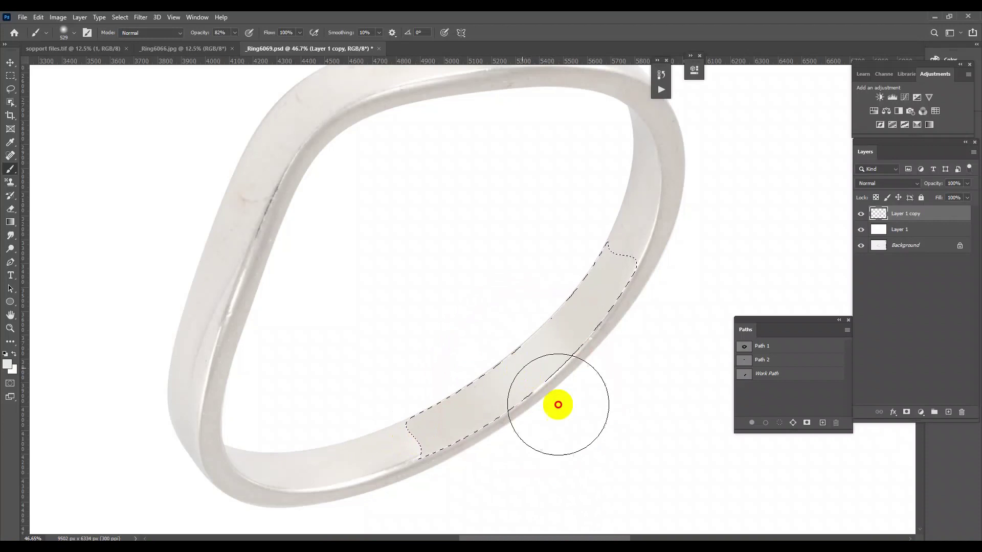
{"action": "right_click", "coordinate": [509, 376], "text": "alt"}
{"action": "left_click_drag", "start_coordinate": [504, 357], "coordinate": [537, 404]}
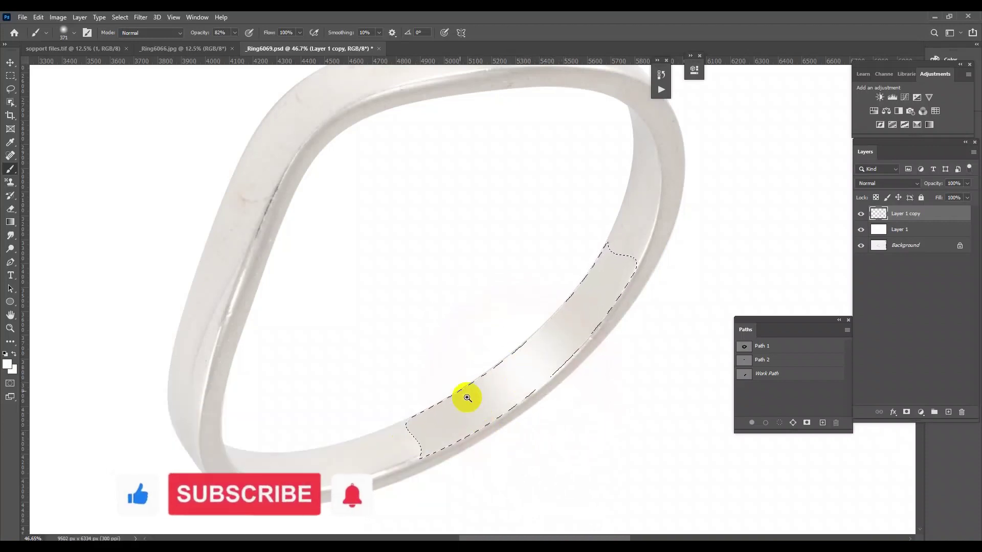
{"action": "scroll", "coordinate": [467, 397], "scroll_direction": "down", "scroll_amount": 1, "text": "alt"}
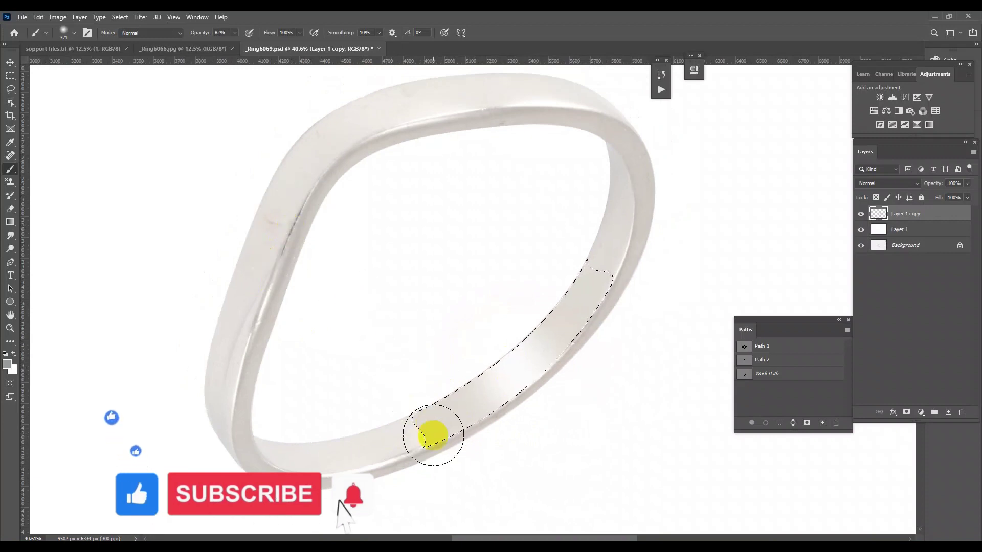
- Paint darker grey at the band's ends and a lighter highlight through its middle
{"action": "left_click_drag", "start_coordinate": [432, 432], "coordinate": [412, 421]}
{"action": "right_click", "coordinate": [659, 290], "text": "alt"}
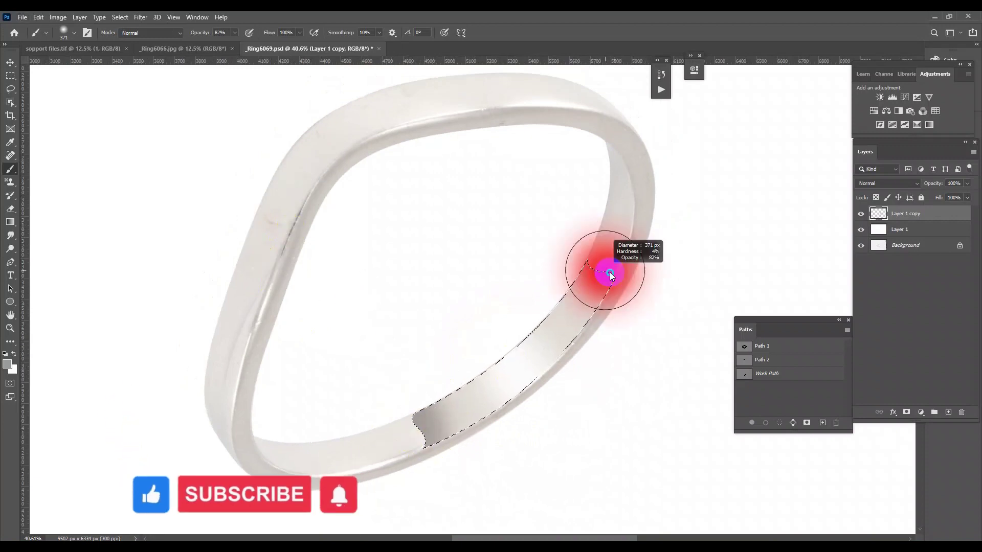
{"action": "left_click_drag", "start_coordinate": [581, 270], "coordinate": [619, 285]}
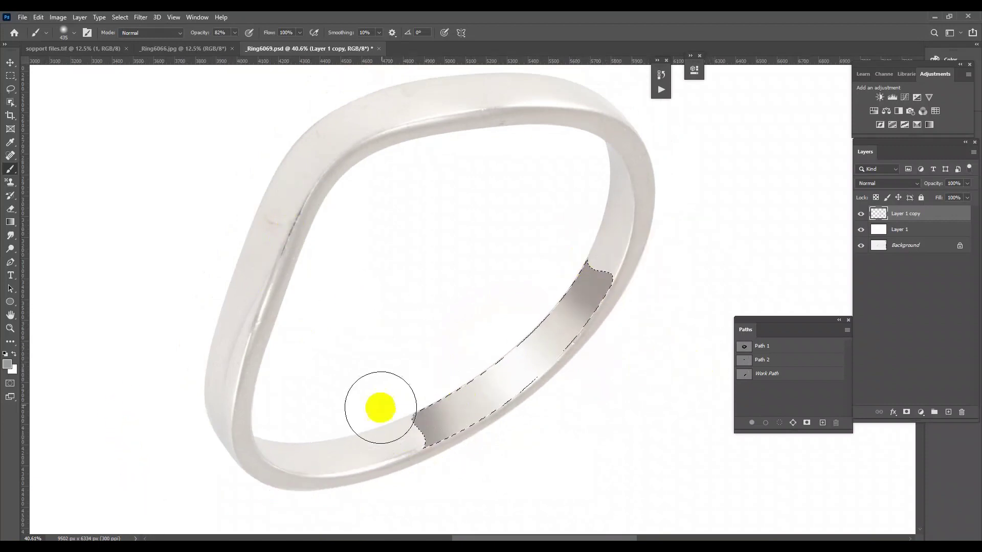
{"action": "left_click", "coordinate": [534, 336], "text": "alt"}
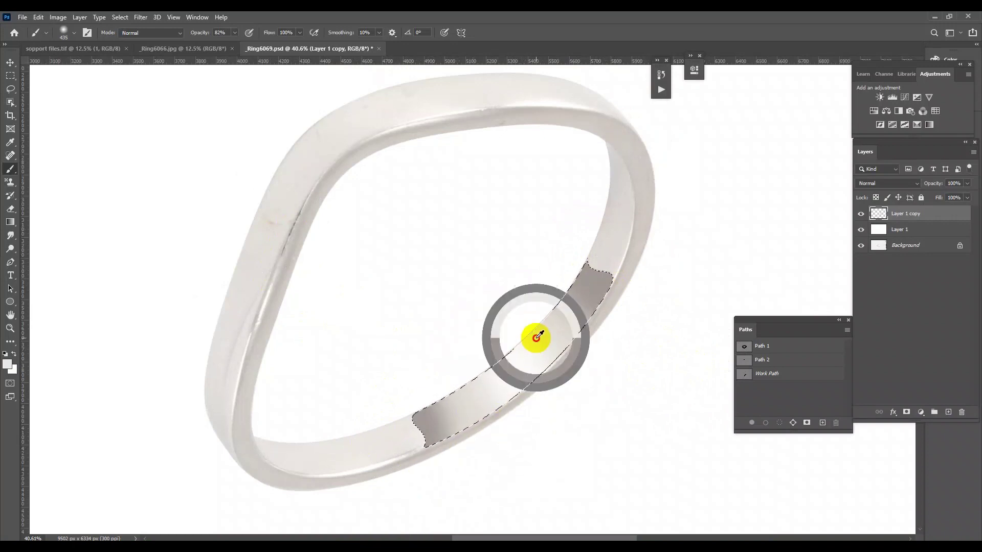
{"action": "right_click", "coordinate": [566, 336], "text": "alt"}
{"action": "left_click_drag", "start_coordinate": [511, 368], "coordinate": [583, 307]}
{"action": "right_click", "coordinate": [481, 400], "text": "alt"}
{"action": "left_click_drag", "start_coordinate": [481, 400], "coordinate": [461, 418]}
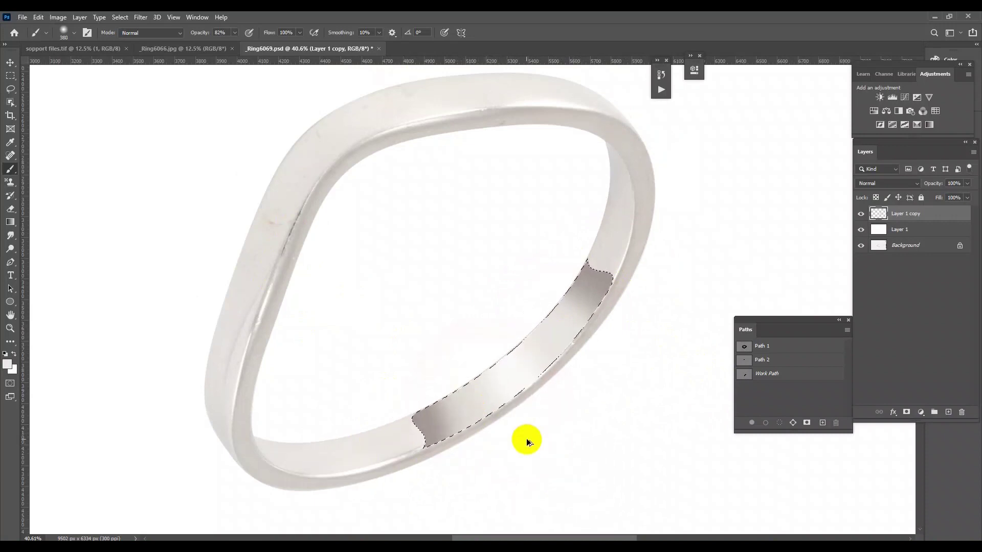
- Resample the band colour, resize the brush to 444 and 302, deselect, and save
{"action": "left_click", "coordinate": [604, 247], "text": "alt"}
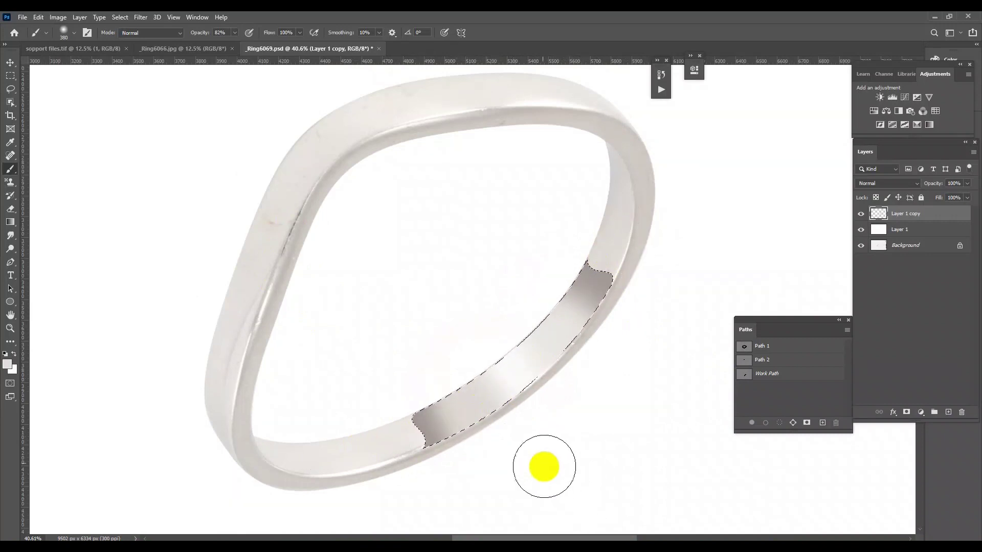
{"action": "left_click_drag", "start_coordinate": [503, 405], "coordinate": [555, 373]}
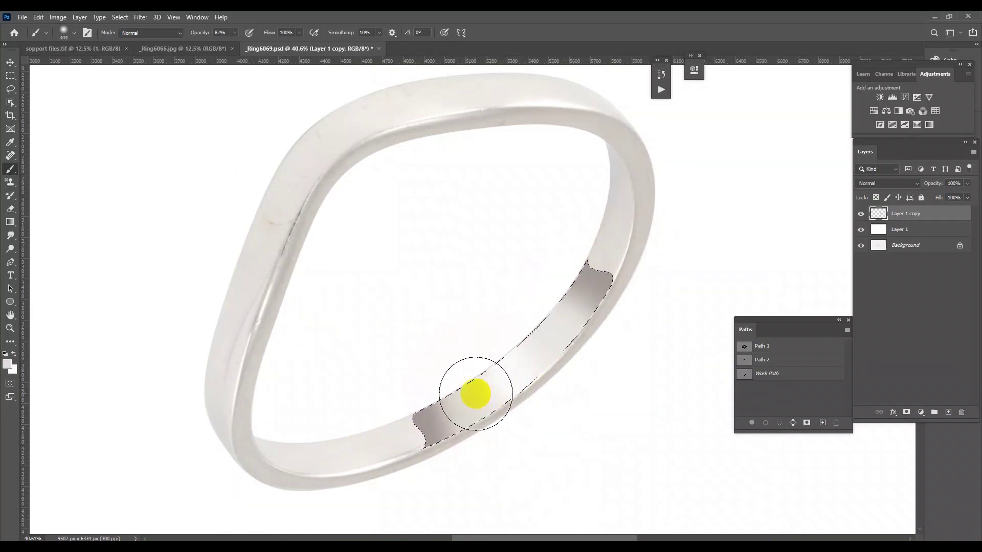
{"action": "left_click", "coordinate": [528, 326], "text": "alt"}
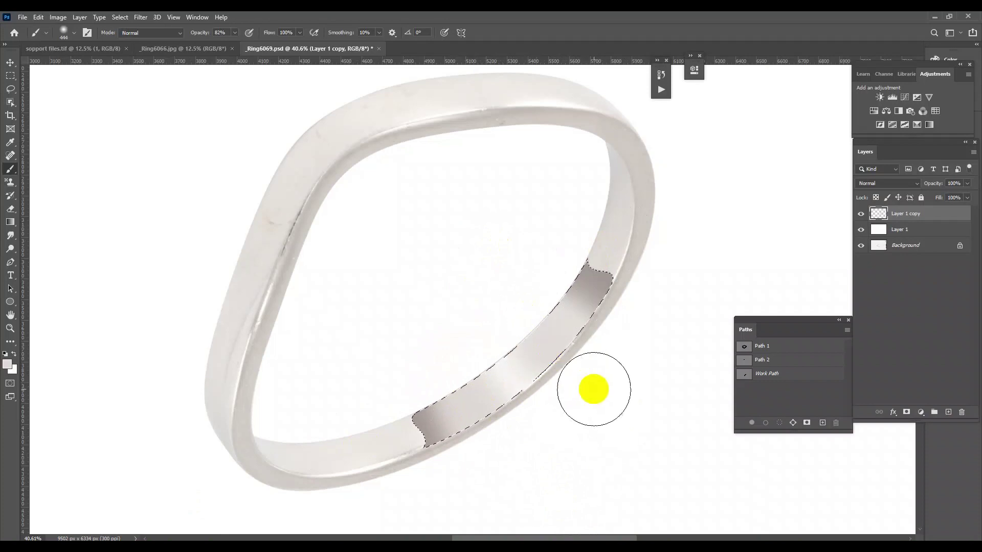
{"action": "left_click_drag", "start_coordinate": [510, 372], "coordinate": [501, 364]}
{"action": "key", "text": "ctrl+d"}
{"action": "scroll", "coordinate": [532, 390], "scroll_direction": "up", "scroll_amount": 3}
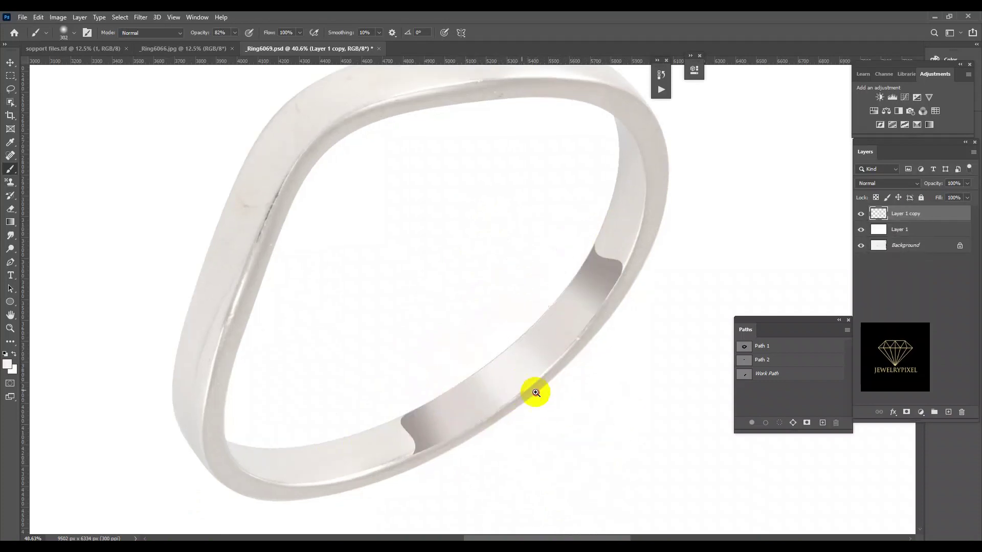
{"action": "scroll", "coordinate": [502, 329], "scroll_direction": "down", "scroll_amount": 3}
{"action": "scroll", "coordinate": [519, 390], "scroll_direction": "up", "scroll_amount": 2}
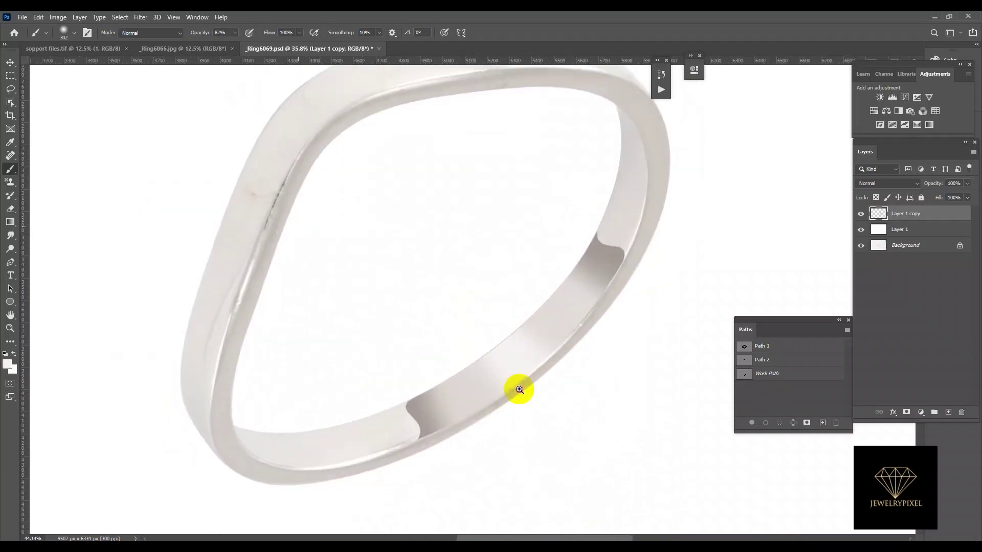
{"action": "key", "text": "ctrl+s"}
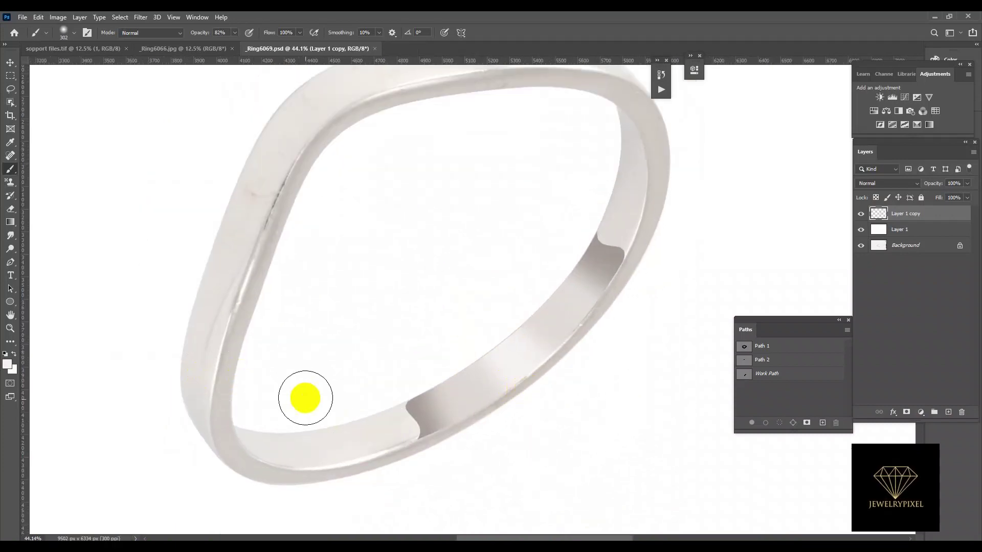
- Start a pen path on the ring's outer left edge and curve it up the inner edge
{"action": "left_click", "coordinate": [11, 263]}
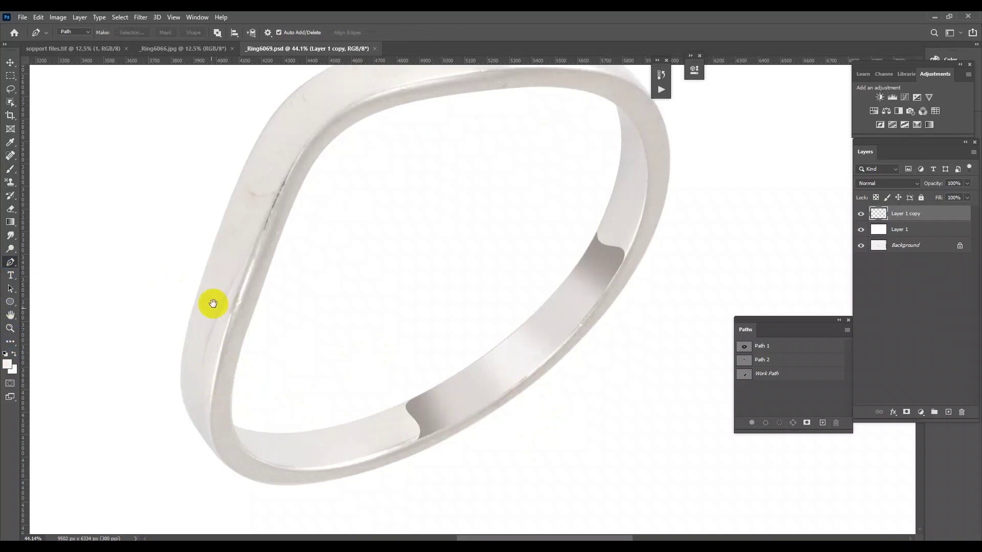
{"action": "scroll", "coordinate": [196, 338], "scroll_direction": "up", "scroll_amount": 2}
{"action": "left_click_drag", "start_coordinate": [181, 341], "coordinate": [179, 358]}
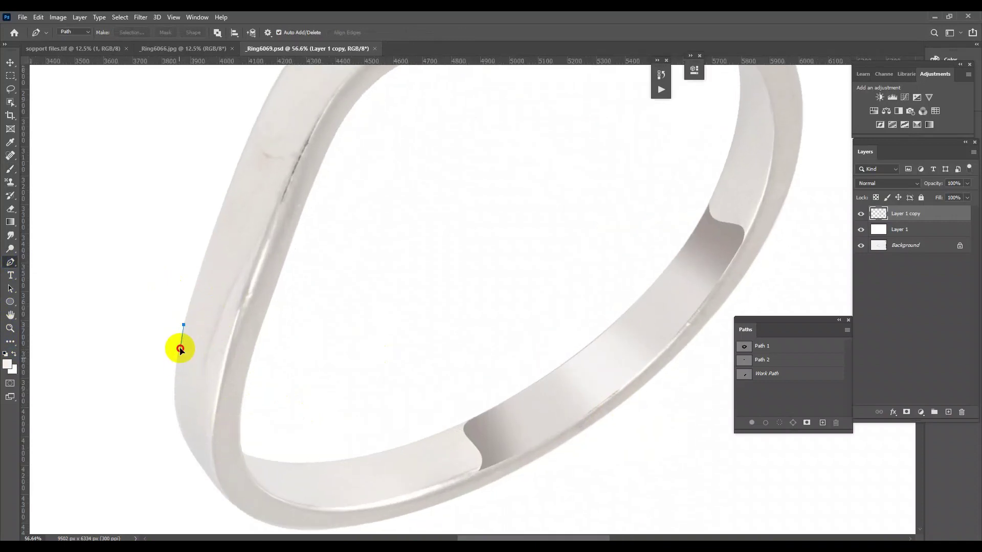
{"action": "left_click_drag", "start_coordinate": [195, 296], "coordinate": [190, 309]}
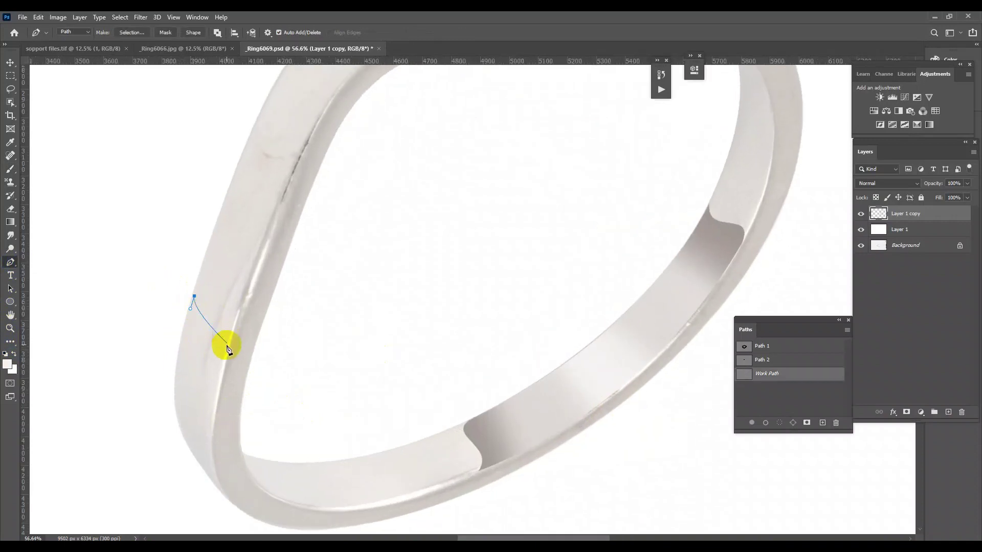
{"action": "left_click_drag", "start_coordinate": [225, 358], "coordinate": [259, 225]}
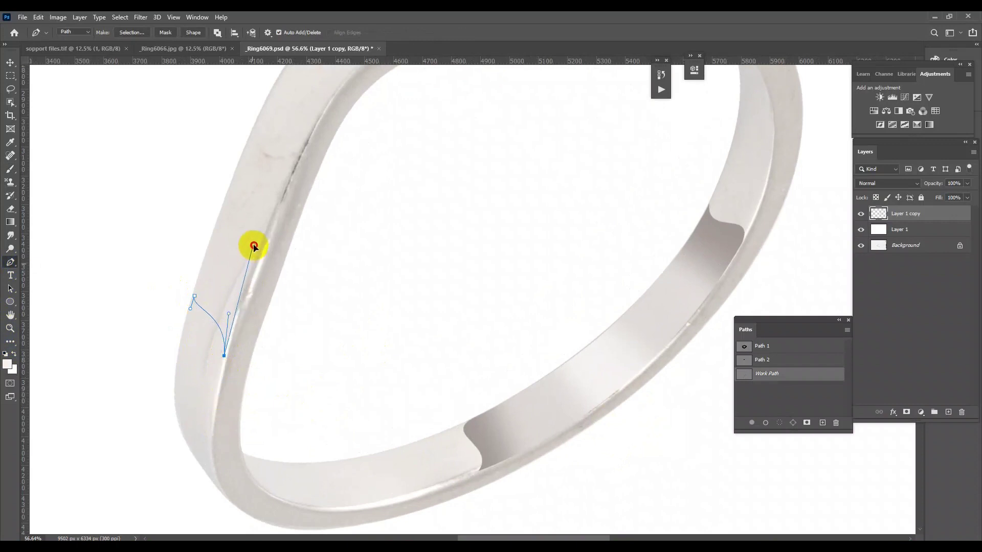
{"action": "left_click_drag", "start_coordinate": [317, 131], "coordinate": [285, 281]}
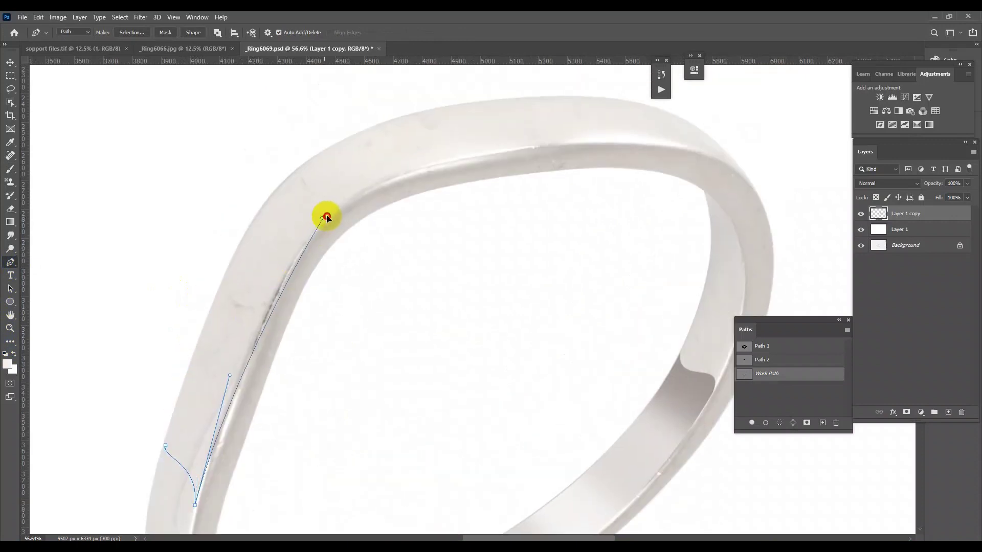
{"action": "left_click_drag", "start_coordinate": [325, 217], "coordinate": [356, 180]}
- Trace the path across the band's top outer edge and close it at the start
{"action": "mouse_move", "coordinate": [582, 142]}
{"action": "left_mouse_down"}
{"action": "mouse_move", "coordinate": [668, 135]}
{"action": "mouse_move", "coordinate": [730, 116]}
{"action": "mouse_move", "coordinate": [737, 125]}
{"action": "mouse_move", "coordinate": [631, 136]}
{"action": "left_mouse_up"}
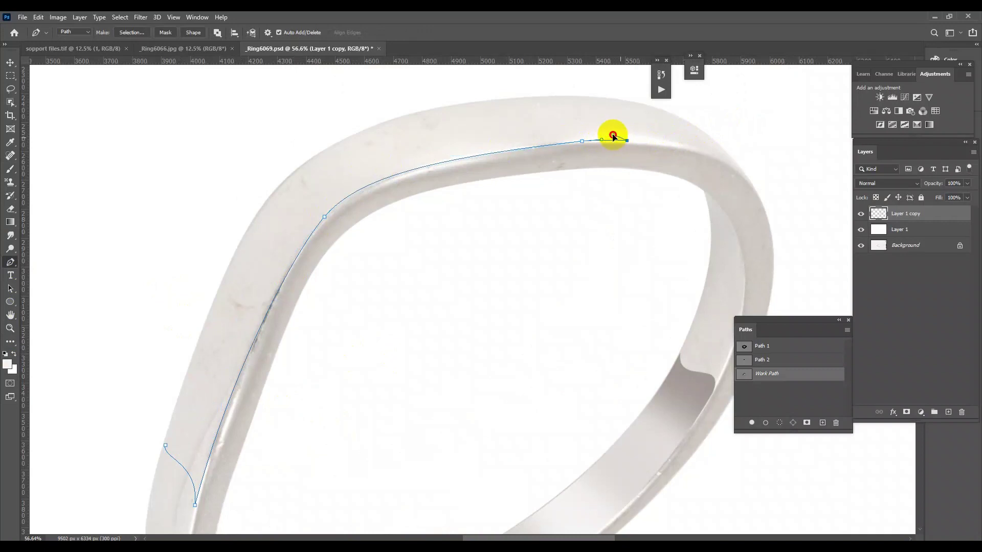
{"action": "left_click_drag", "start_coordinate": [597, 133], "coordinate": [596, 130]}
{"action": "left_click_drag", "start_coordinate": [542, 100], "coordinate": [488, 96]}
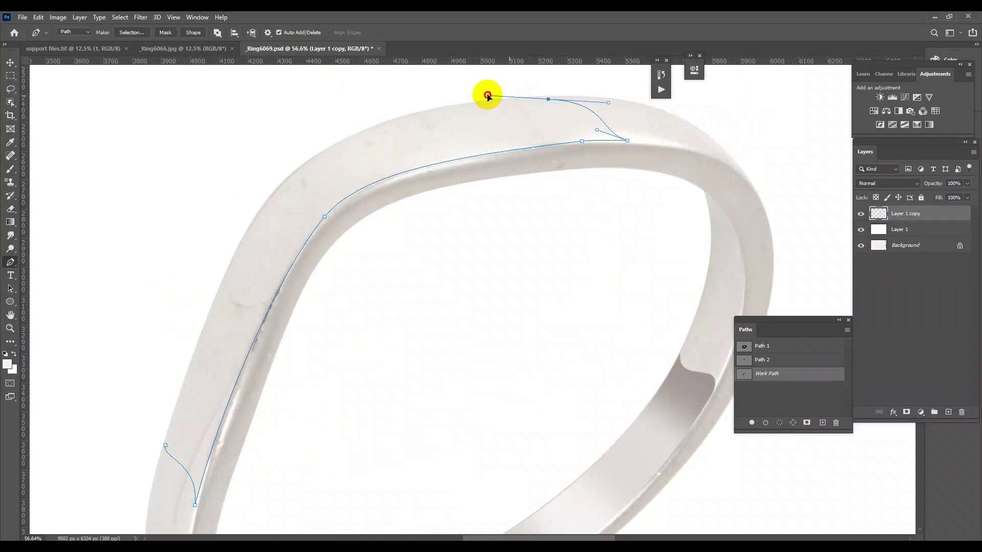
{"action": "left_click_drag", "start_coordinate": [596, 132], "coordinate": [561, 130]}
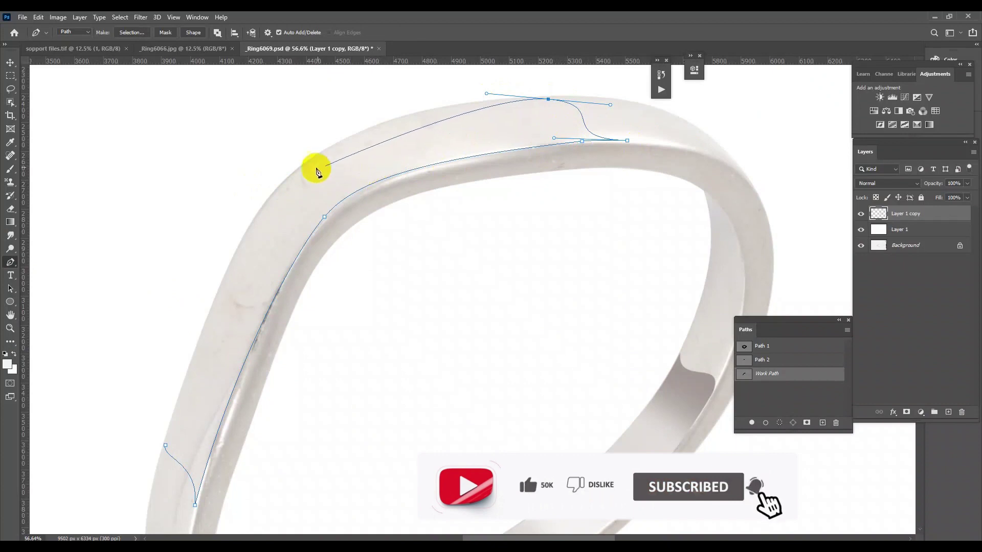
{"action": "left_click_drag", "start_coordinate": [313, 161], "coordinate": [262, 203]}
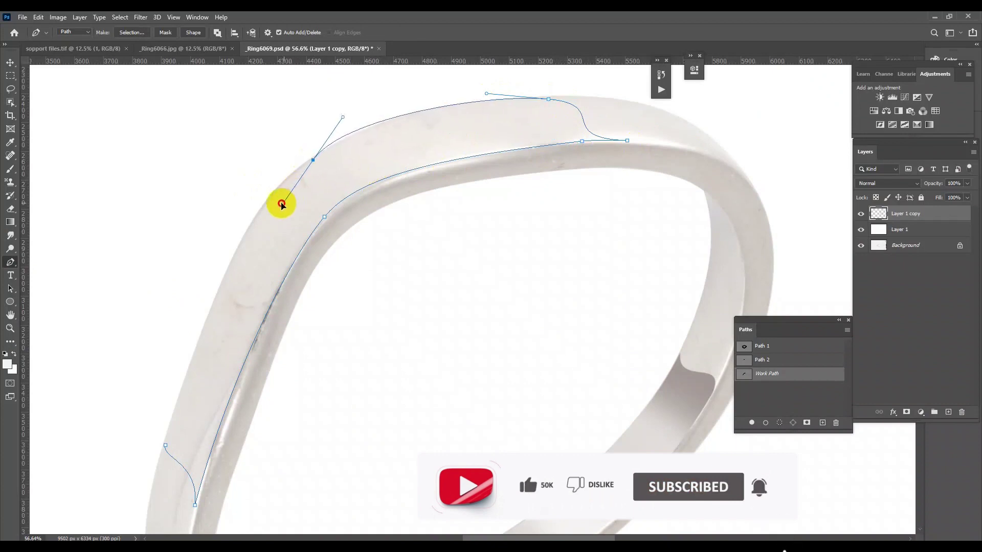
{"action": "mouse_move", "coordinate": [165, 445]}
{"action": "left_mouse_down"}
{"action": "mouse_move", "coordinate": [171, 455]}
{"action": "mouse_move", "coordinate": [164, 445]}
{"action": "left_mouse_up"}
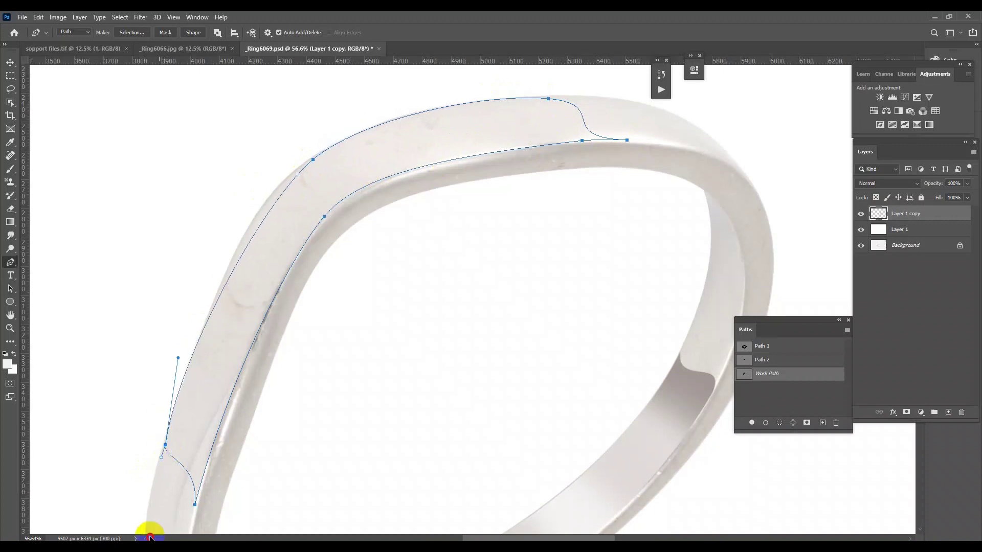
{"action": "scroll", "coordinate": [145, 526], "scroll_direction": "down", "scroll_amount": 5}
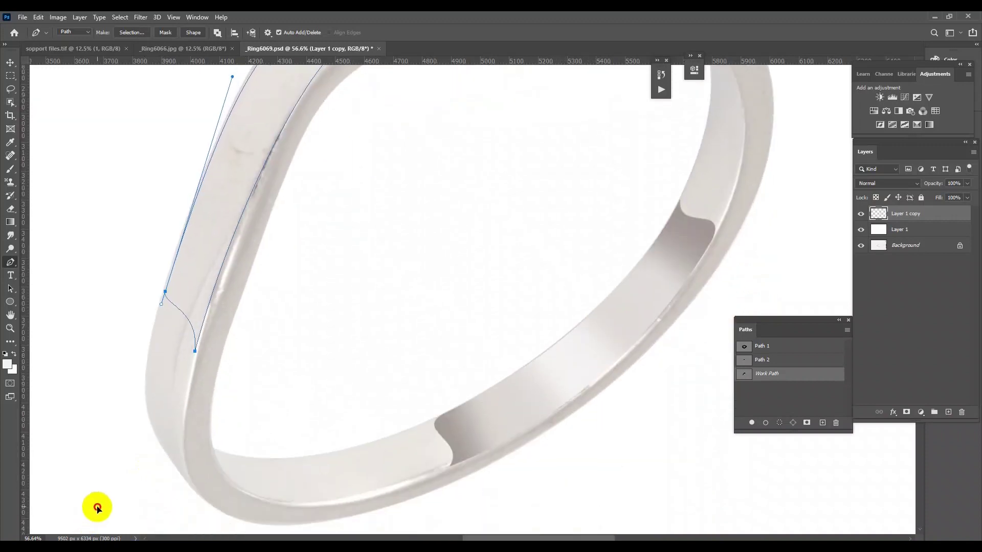
{"action": "scroll", "coordinate": [307, 450], "scroll_direction": "down", "scroll_amount": 2}
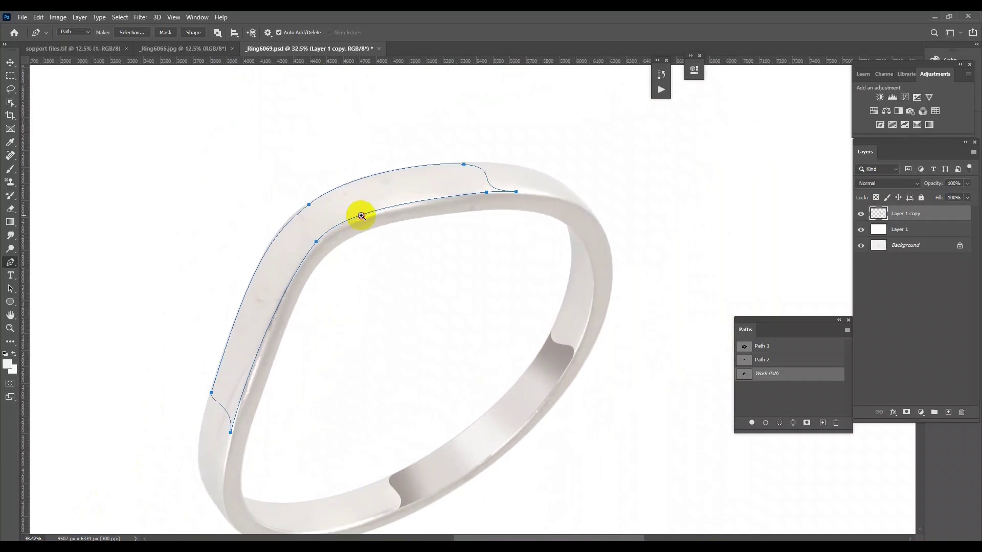
{"action": "scroll", "coordinate": [361, 215], "scroll_direction": "up", "scroll_amount": 1}
- Load the outer-face path as a selection and paint sampled grey shading inside it
{"action": "key", "text": "ctrl+Return"}
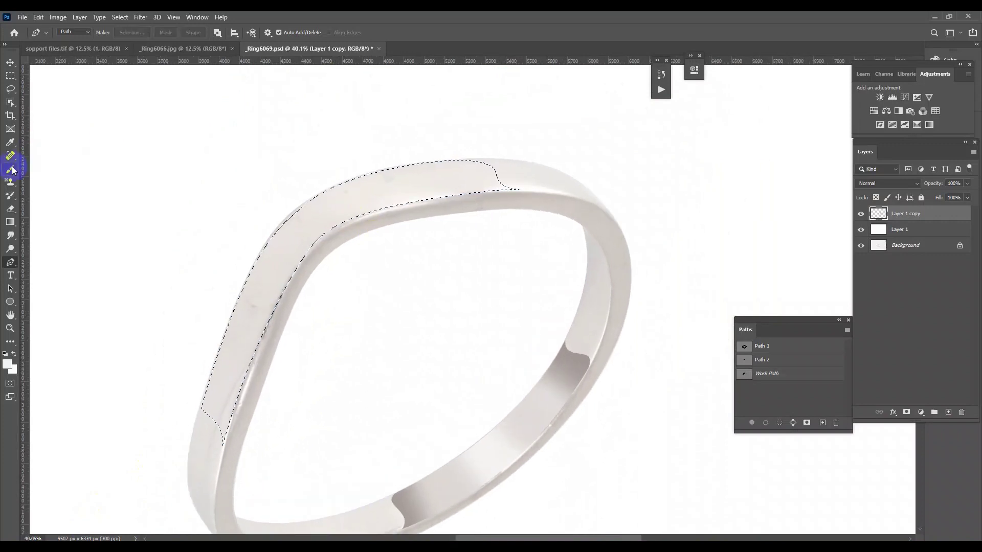
{"action": "left_click", "coordinate": [13, 170]}
{"action": "left_click", "coordinate": [579, 370], "text": "alt"}
{"action": "left_click", "coordinate": [479, 180]}
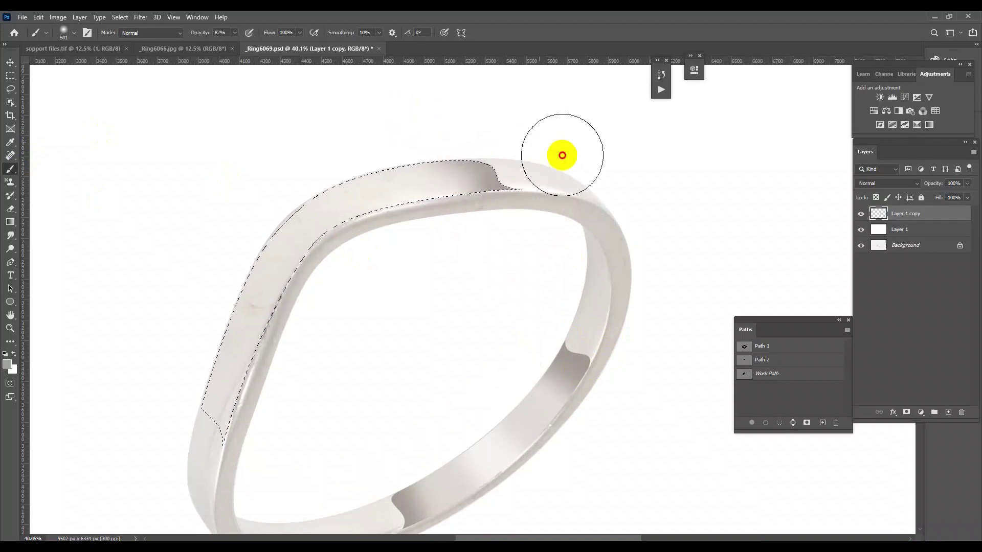
{"action": "left_click_drag", "start_coordinate": [272, 415], "coordinate": [360, 357]}
{"action": "left_click_drag", "start_coordinate": [274, 355], "coordinate": [284, 390]}
- Brighten the face's left side with white and darken its lower-left part
{"action": "left_click", "coordinate": [431, 382], "text": "alt"}
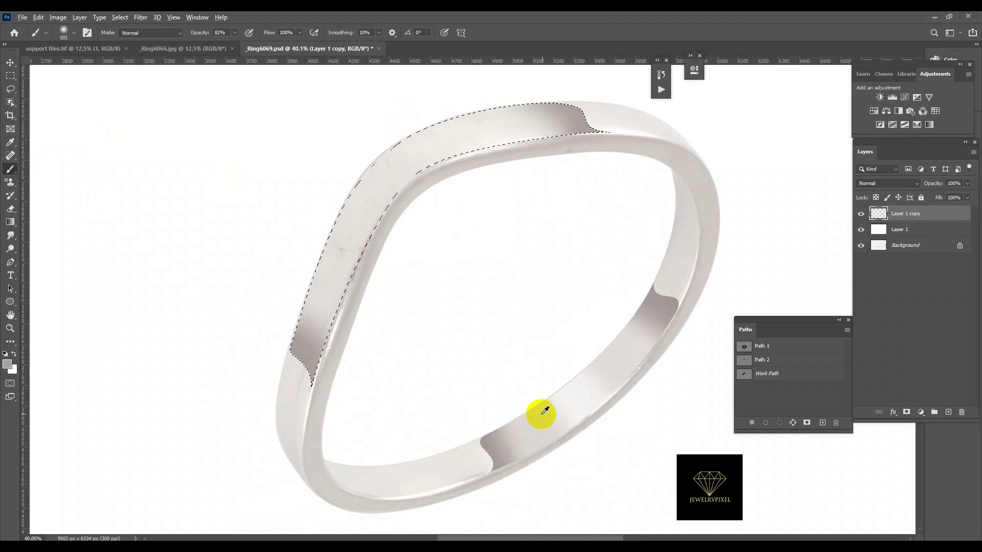
{"action": "mouse_move", "coordinate": [367, 289]}
{"action": "left_mouse_down"}
{"action": "mouse_move", "coordinate": [383, 246]}
{"action": "mouse_move", "coordinate": [373, 284]}
{"action": "mouse_move", "coordinate": [488, 173]}
{"action": "mouse_move", "coordinate": [462, 171]}
{"action": "mouse_move", "coordinate": [543, 158]}
{"action": "mouse_move", "coordinate": [503, 172]}
{"action": "left_mouse_up"}
{"action": "left_click", "coordinate": [672, 323], "text": "alt"}
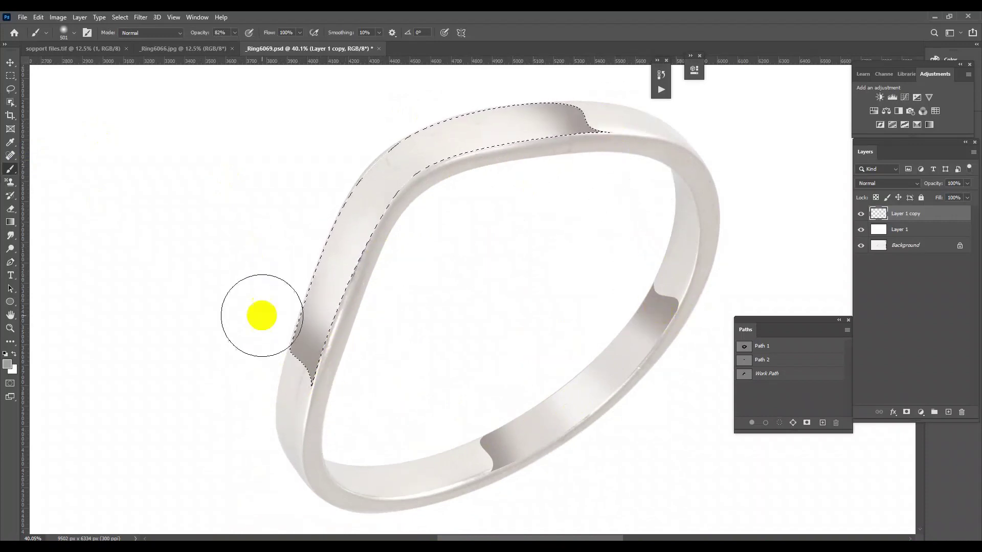
{"action": "left_click", "coordinate": [335, 313], "text": "alt"}
{"action": "left_click_drag", "start_coordinate": [335, 313], "coordinate": [351, 318]}
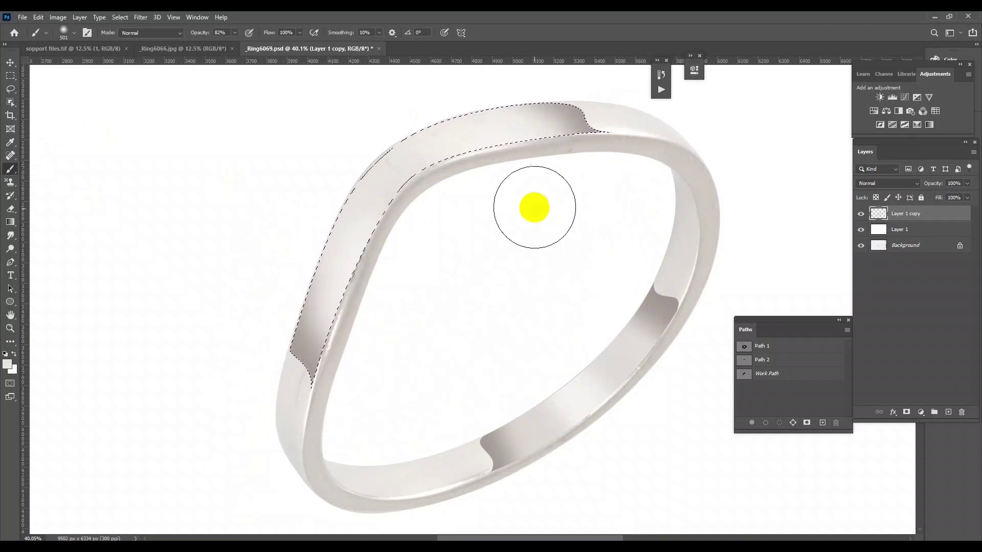
{"action": "left_click", "coordinate": [665, 309], "text": "alt"}
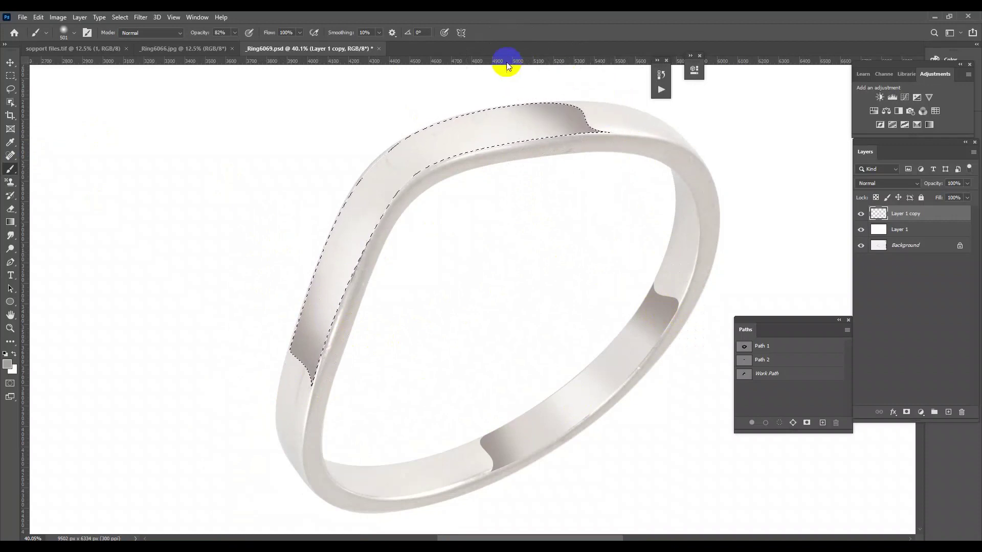
- Deselect, then start a new pen path curving down the notch edge
{"action": "key", "text": "ctrl+d"}
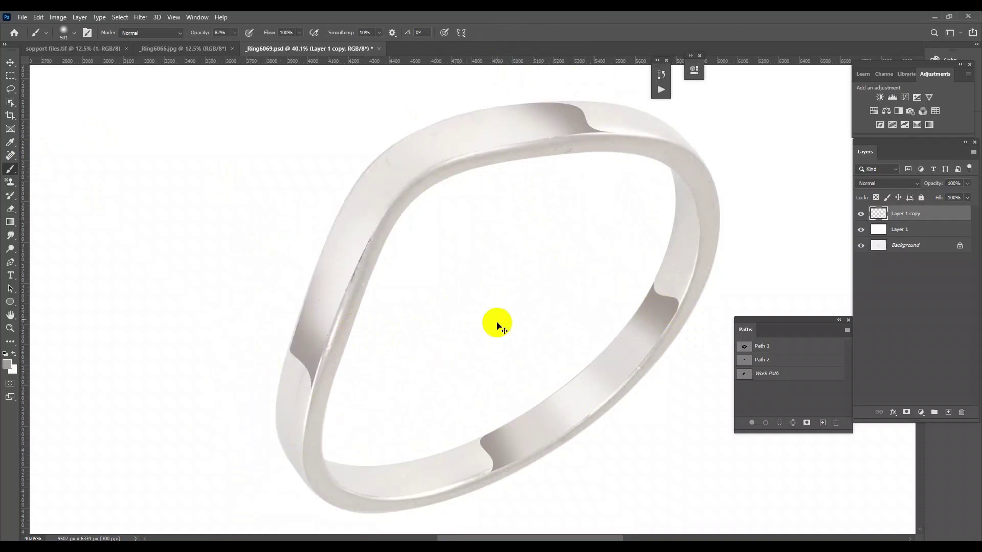
{"action": "scroll", "coordinate": [522, 333], "scroll_direction": "down", "scroll_amount": 2}
{"action": "scroll", "coordinate": [467, 377], "scroll_direction": "up", "scroll_amount": 3}
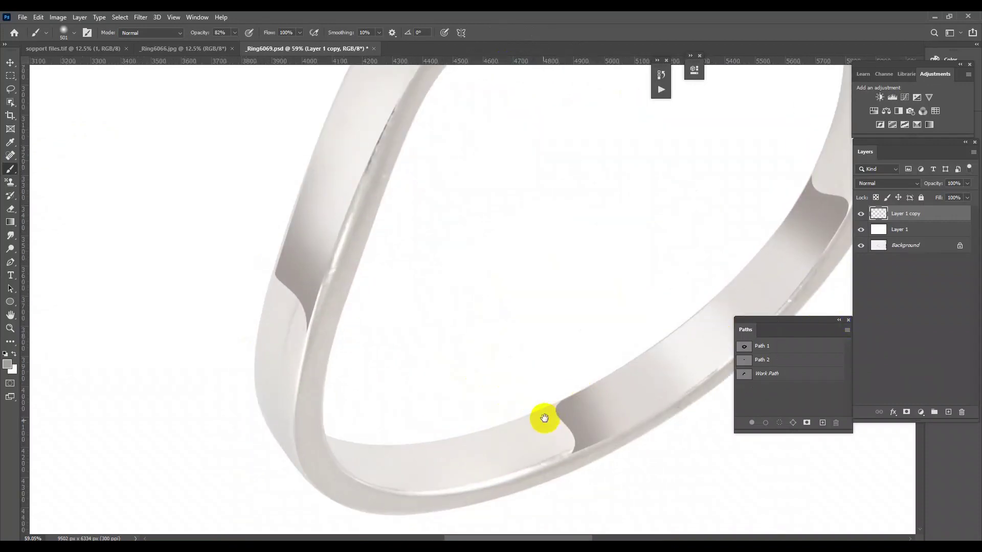
{"action": "scroll", "coordinate": [561, 377], "scroll_direction": "down", "scroll_amount": 2}
{"action": "scroll", "coordinate": [527, 384], "scroll_direction": "up", "scroll_amount": 2}
{"action": "scroll", "coordinate": [559, 397], "scroll_direction": "up", "scroll_amount": 2}
{"action": "left_click", "coordinate": [10, 262]}
{"action": "scroll", "coordinate": [555, 329], "scroll_direction": "up", "scroll_amount": 3}
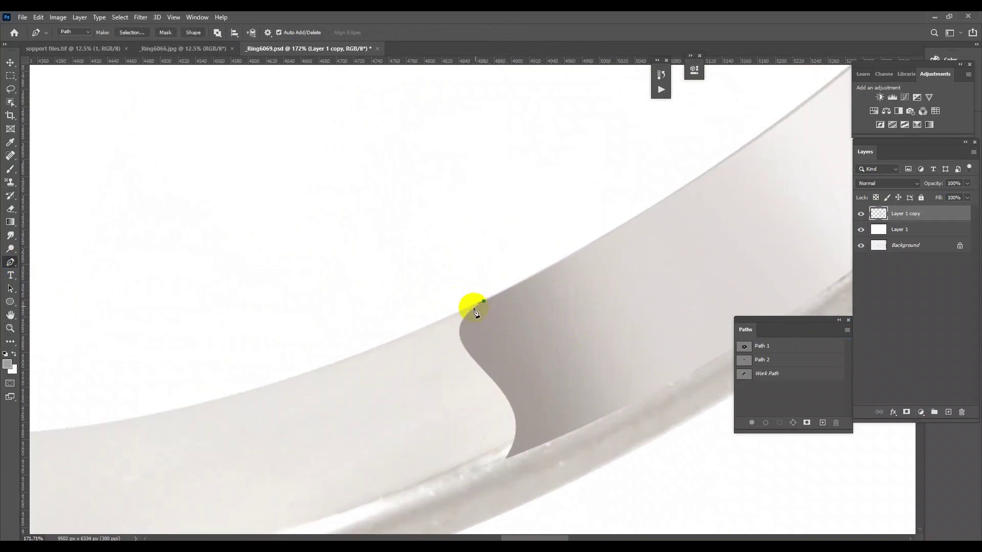
{"action": "left_click", "coordinate": [484, 301]}
{"action": "left_click_drag", "start_coordinate": [464, 340], "coordinate": [475, 358]}
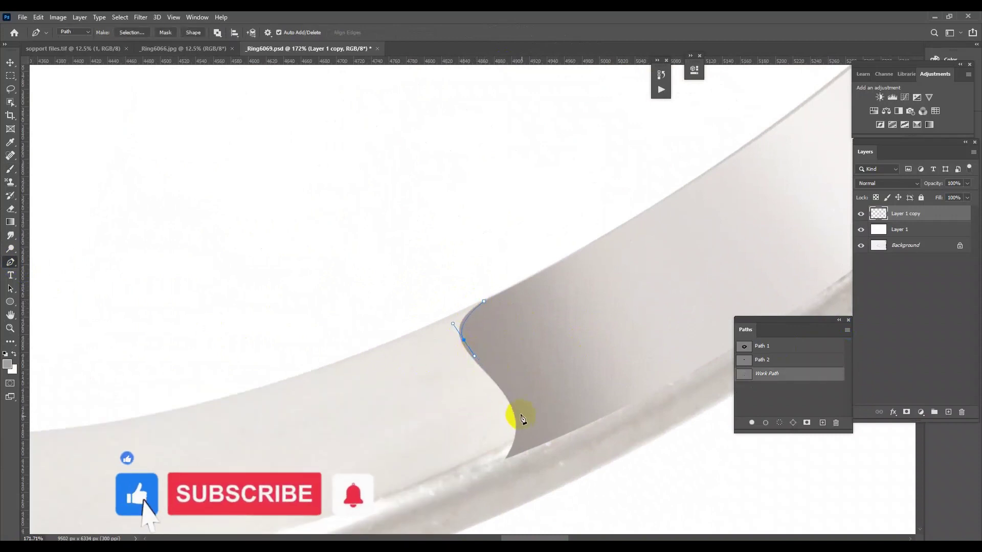
{"action": "left_click_drag", "start_coordinate": [513, 405], "coordinate": [523, 427]}
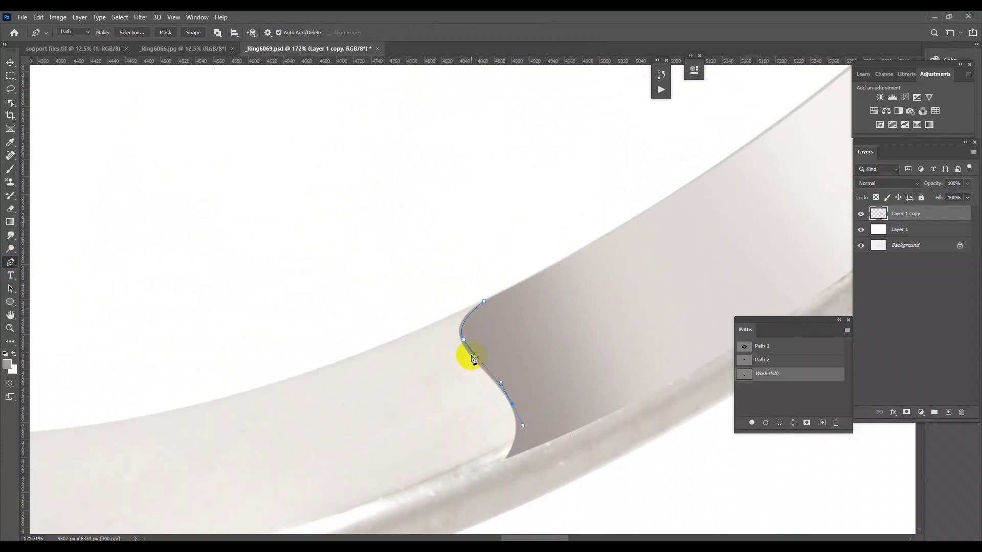
- Redo the notch curve, anchor at the band's left bend, and close the path
{"action": "key", "text": "ctrl+z"}
{"action": "key", "text": "ctrl+z"}
{"action": "key", "text": "ctrl+z"}
{"action": "key", "text": "ctrl+z"}
{"action": "left_click_drag", "start_coordinate": [469, 351], "coordinate": [485, 368]}
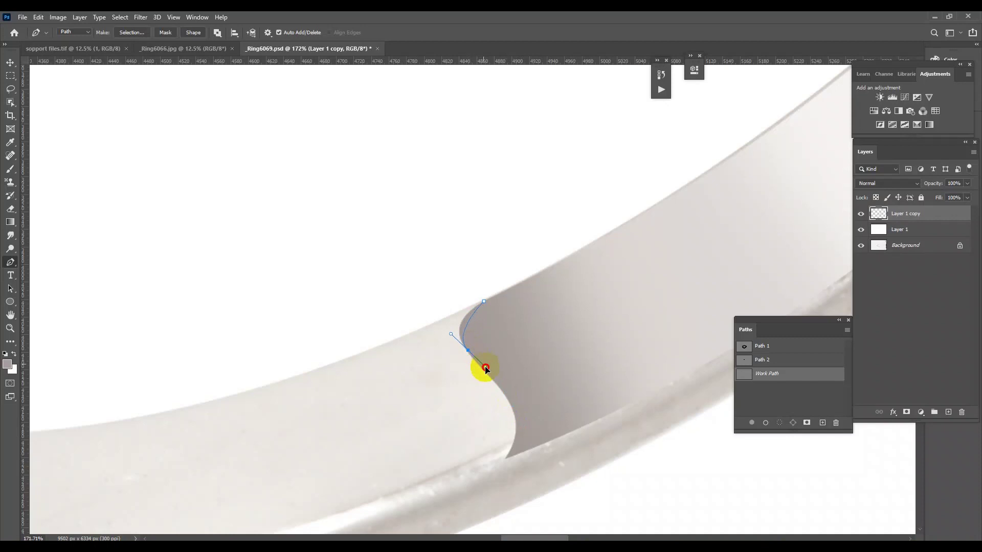
{"action": "mouse_move", "coordinate": [510, 427]}
{"action": "left_mouse_down"}
{"action": "mouse_move", "coordinate": [536, 325]}
{"action": "mouse_move", "coordinate": [515, 400]}
{"action": "left_mouse_up"}
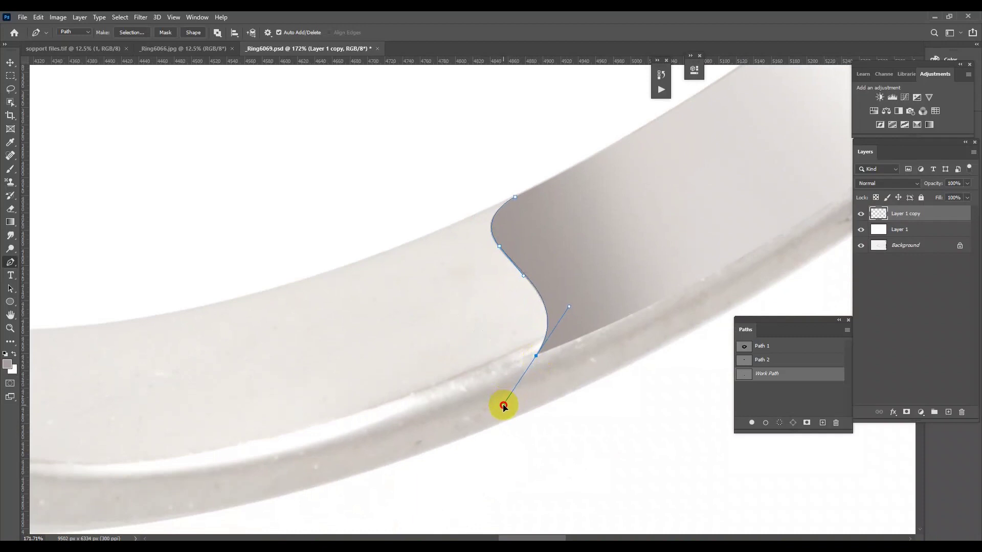
{"action": "scroll", "coordinate": [548, 382], "scroll_direction": "down", "scroll_amount": 3}
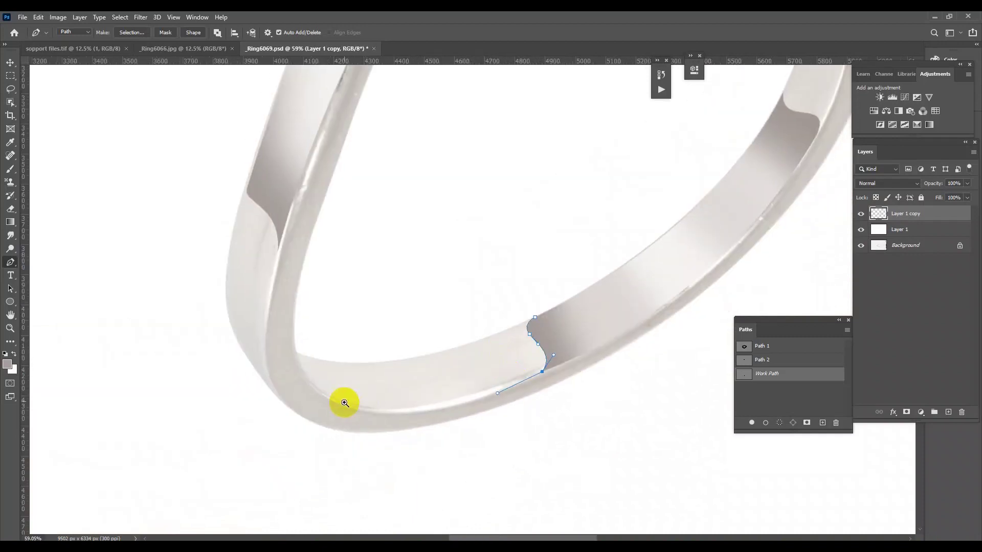
{"action": "mouse_move", "coordinate": [277, 330]}
{"action": "left_mouse_down"}
{"action": "mouse_move", "coordinate": [246, 183]}
{"action": "mouse_move", "coordinate": [299, 343]}
{"action": "left_mouse_up"}
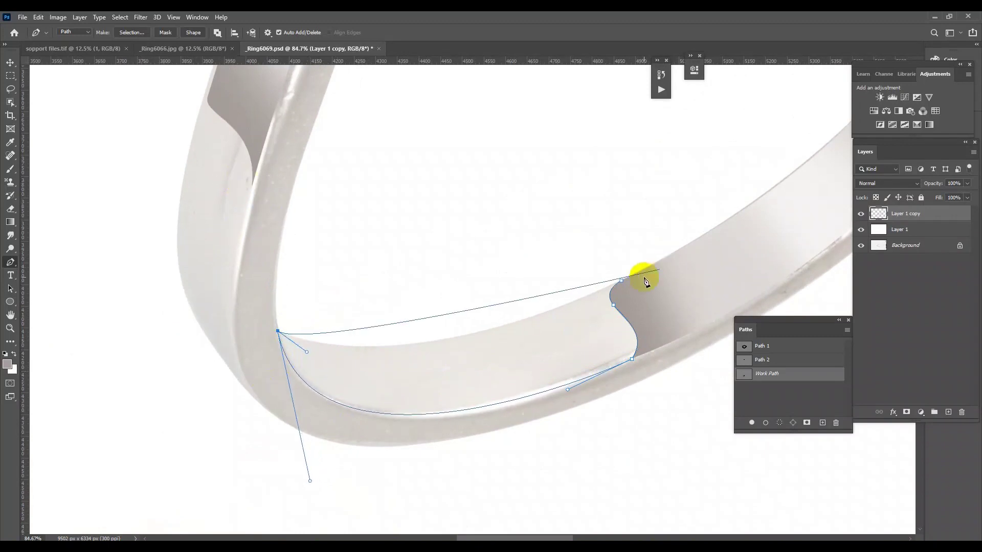
{"action": "mouse_move", "coordinate": [621, 281]}
{"action": "left_mouse_down"}
{"action": "mouse_move", "coordinate": [847, 184]}
{"action": "mouse_move", "coordinate": [808, 193]}
{"action": "left_mouse_up"}
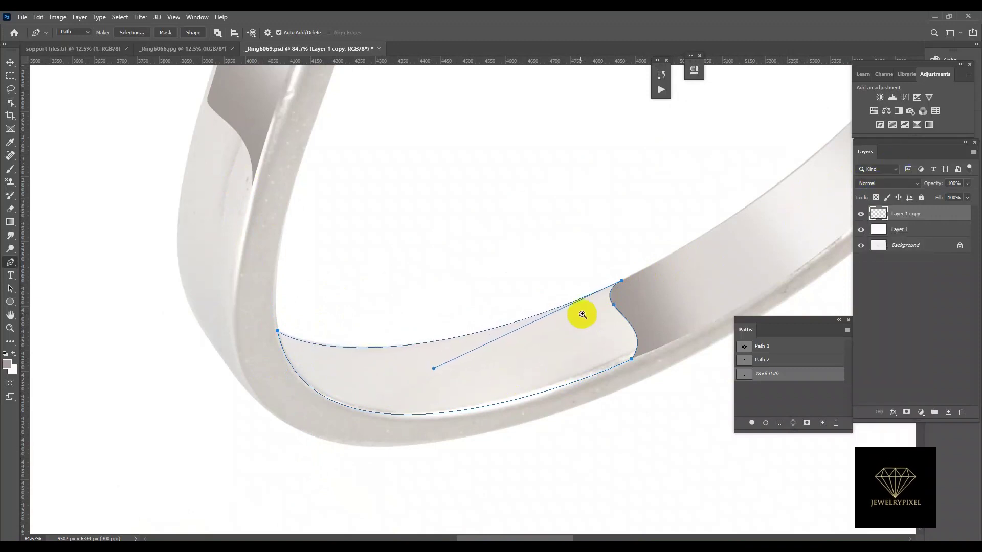
{"action": "scroll", "coordinate": [505, 386], "scroll_direction": "up", "scroll_amount": 2}
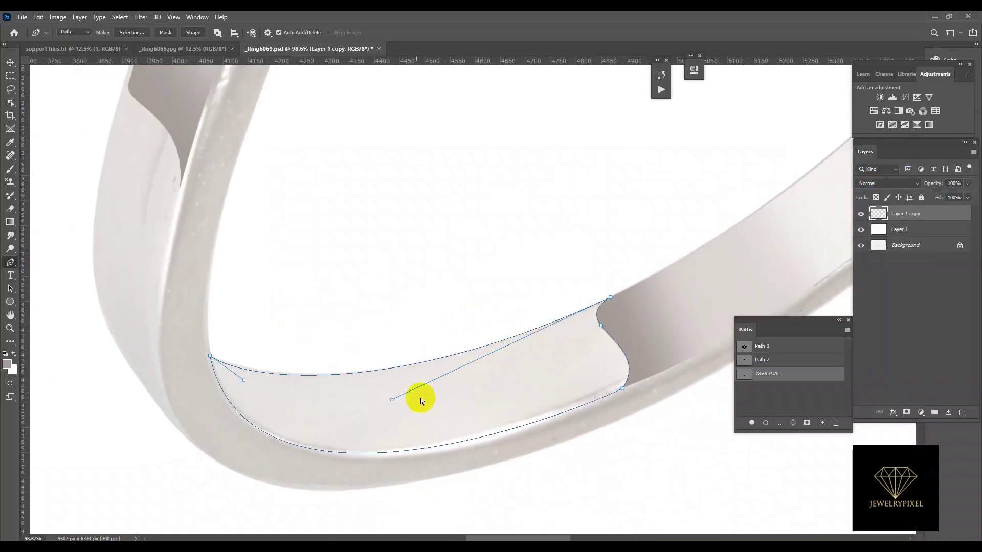
{"action": "mouse_move", "coordinate": [390, 399]}
{"action": "left_mouse_down"}
{"action": "mouse_move", "coordinate": [453, 386]}
{"action": "mouse_move", "coordinate": [404, 399]}
{"action": "left_mouse_up"}
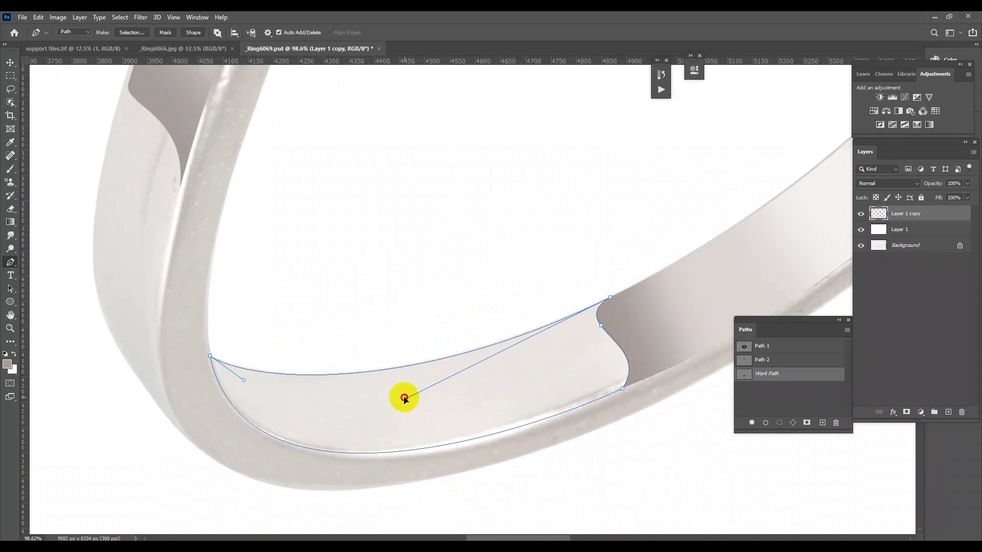
- Load the lower band path as a selection and brush smooth light tones across it
{"action": "key", "text": "ctrl+Return"}
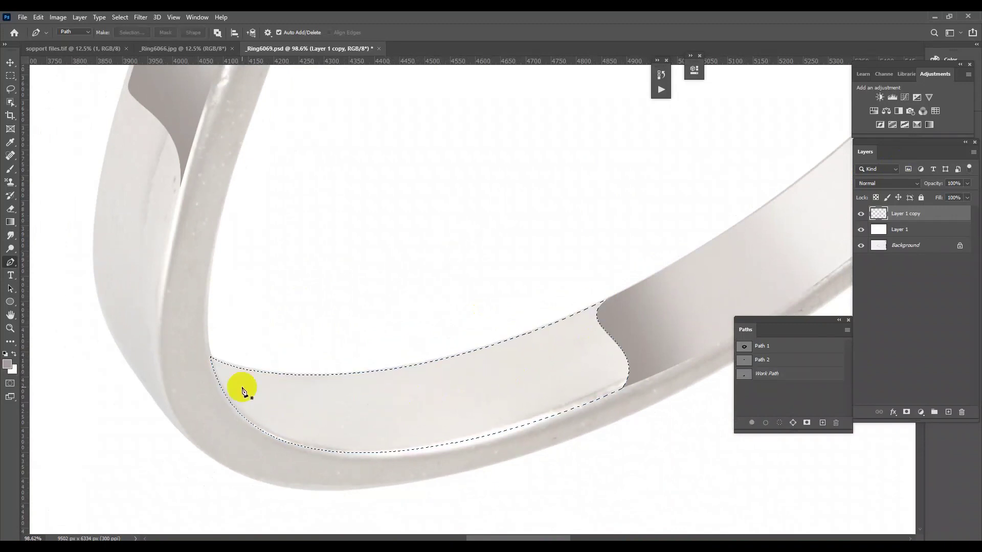
{"action": "left_click", "coordinate": [7, 169]}
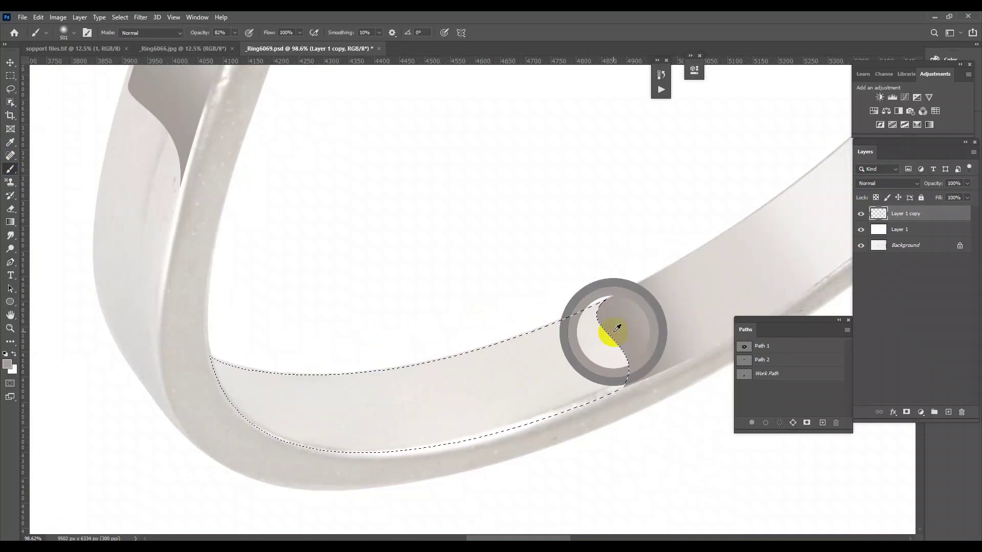
{"action": "left_click_drag", "start_coordinate": [204, 384], "coordinate": [355, 422]}
{"action": "left_click", "coordinate": [615, 357], "text": "alt"}
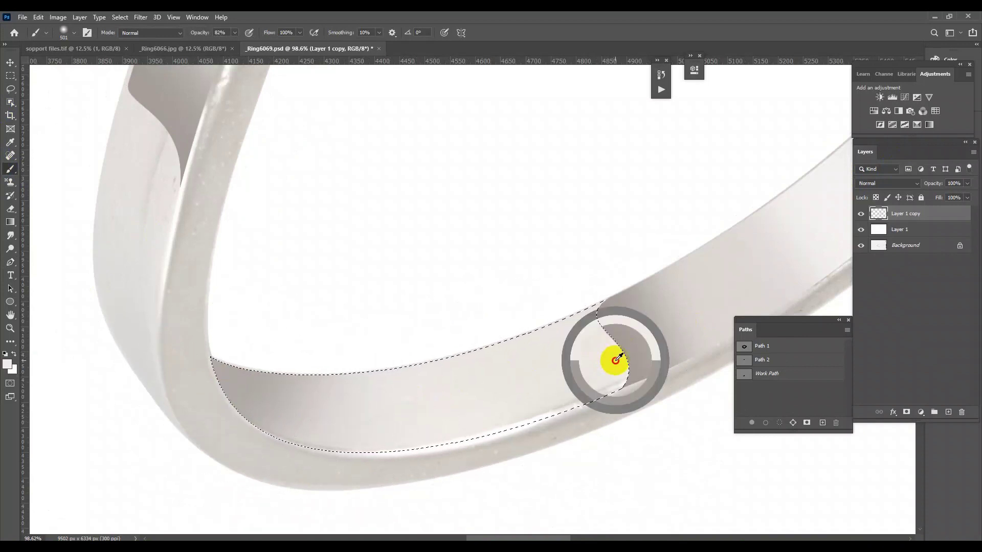
{"action": "mouse_move", "coordinate": [601, 351]}
{"action": "left_mouse_down"}
{"action": "mouse_move", "coordinate": [529, 379]}
{"action": "mouse_move", "coordinate": [454, 450]}
{"action": "left_mouse_up"}
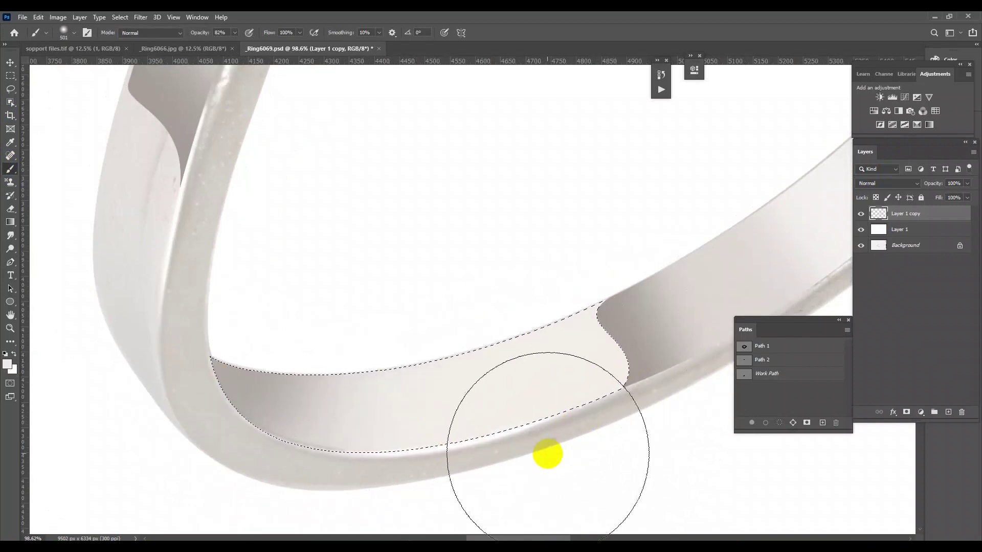
{"action": "scroll", "coordinate": [563, 353], "scroll_direction": "down", "scroll_amount": 1}
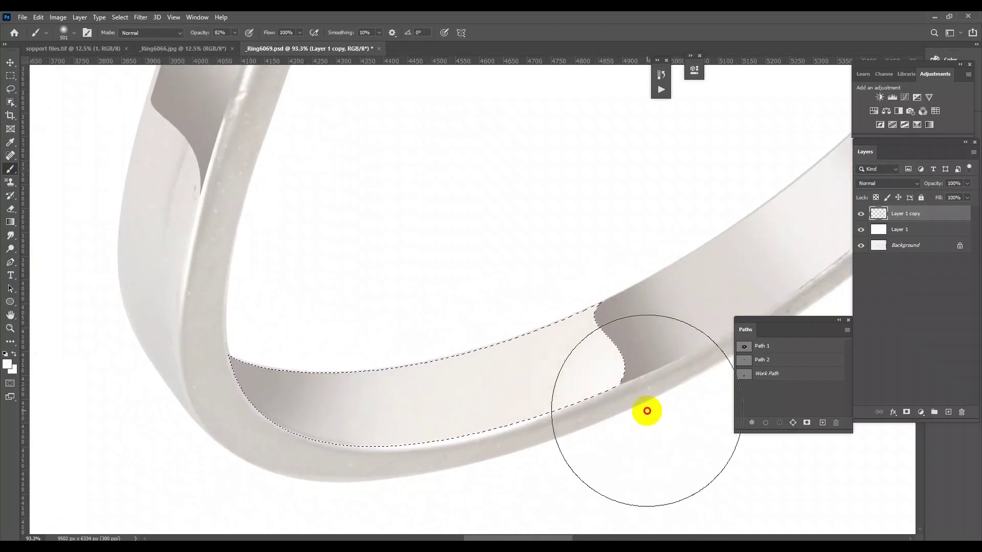
{"action": "scroll", "coordinate": [461, 329], "scroll_direction": "down", "scroll_amount": 5}
{"action": "scroll", "coordinate": [491, 353], "scroll_direction": "down", "scroll_amount": 1}
{"action": "scroll", "coordinate": [563, 333], "scroll_direction": "up", "scroll_amount": 1}
{"action": "scroll", "coordinate": [588, 317], "scroll_direction": "up", "scroll_amount": 1}
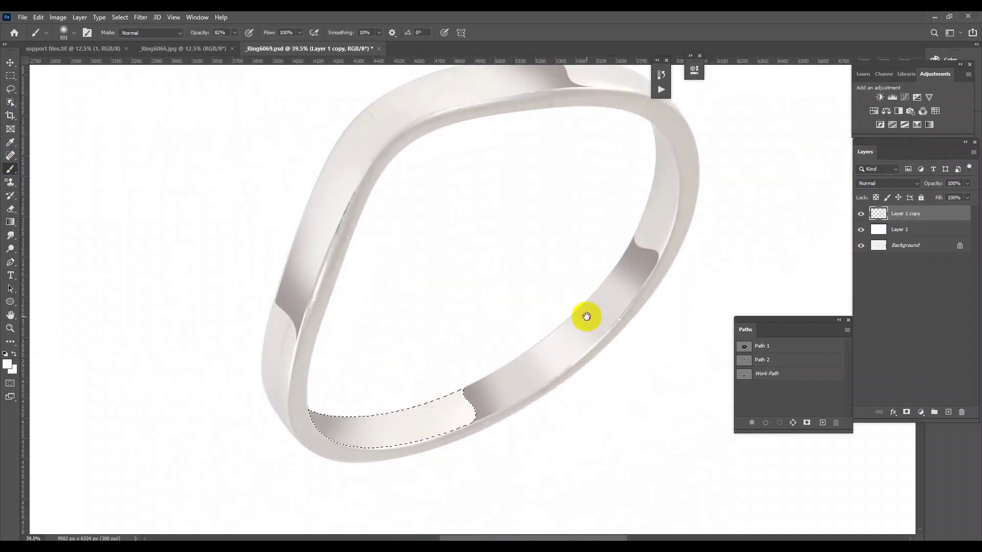
{"action": "left_click", "coordinate": [594, 302]}
{"action": "mouse_move", "coordinate": [401, 358]}
{"action": "left_mouse_down"}
{"action": "mouse_move", "coordinate": [367, 377]}
{"action": "mouse_move", "coordinate": [467, 379]}
{"action": "left_mouse_up"}
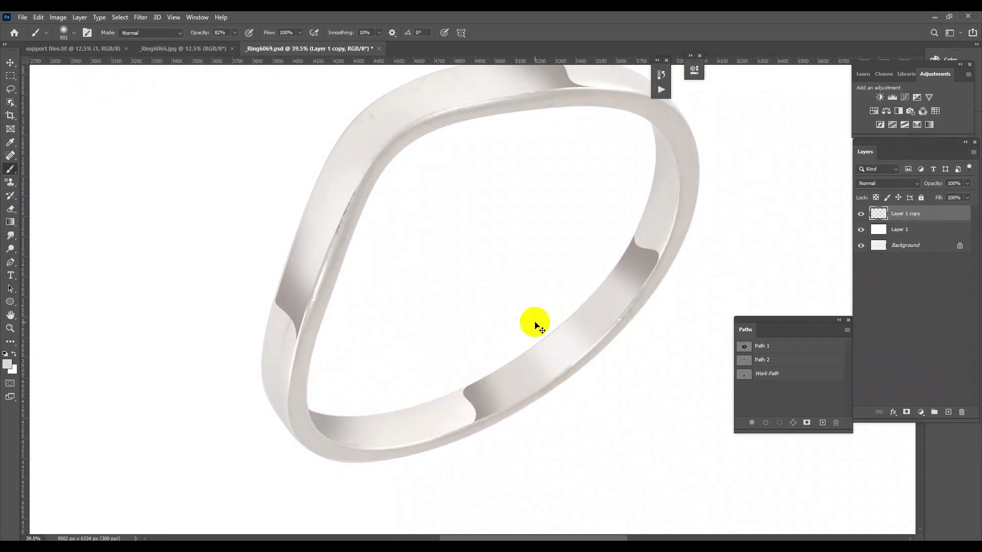
- Start a Pen path at the right notch's top, curving to the notch's bottom corner
{"action": "scroll", "coordinate": [633, 265], "scroll_direction": "up", "scroll_amount": 5}
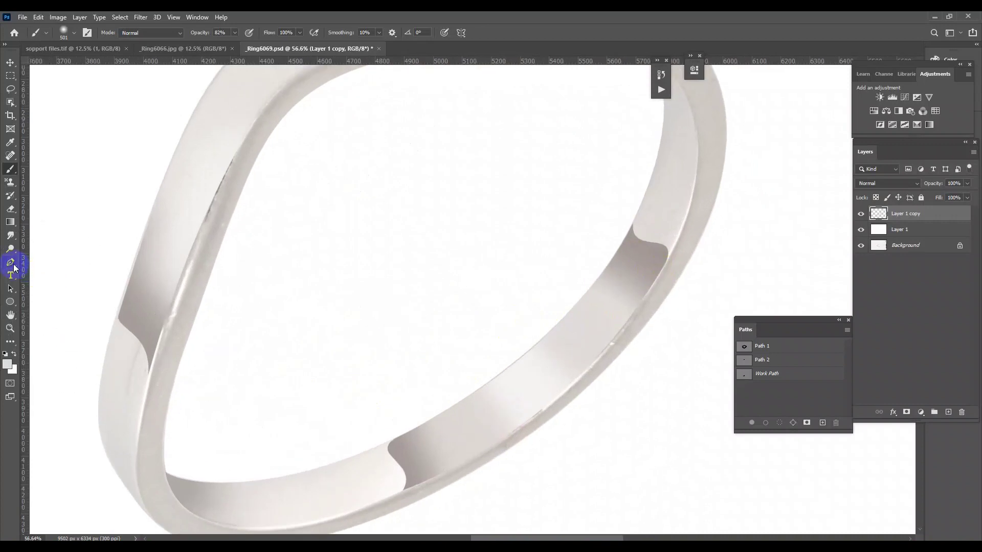
{"action": "left_click", "coordinate": [14, 266]}
{"action": "scroll", "coordinate": [664, 235], "scroll_direction": "up", "scroll_amount": 5}
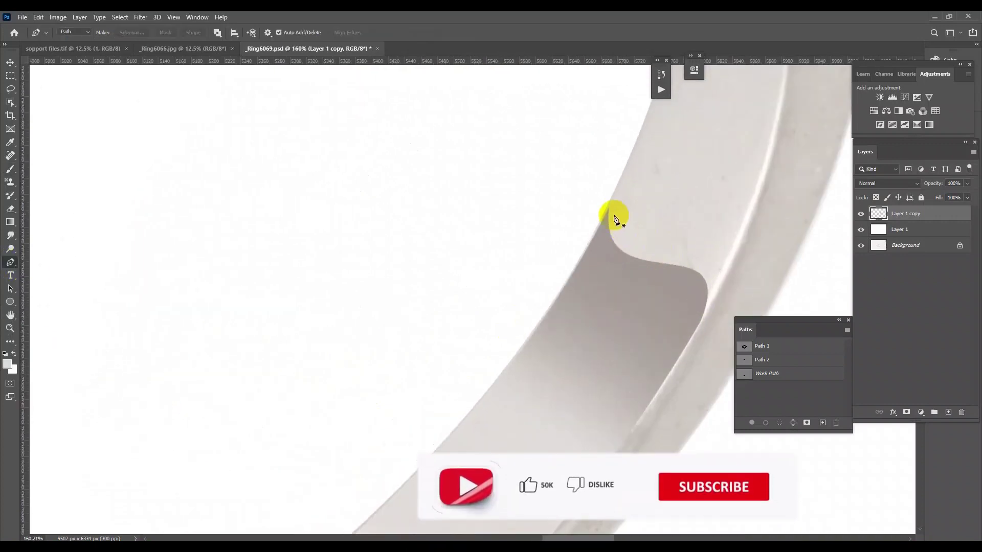
{"action": "left_click_drag", "start_coordinate": [608, 208], "coordinate": [599, 233]}
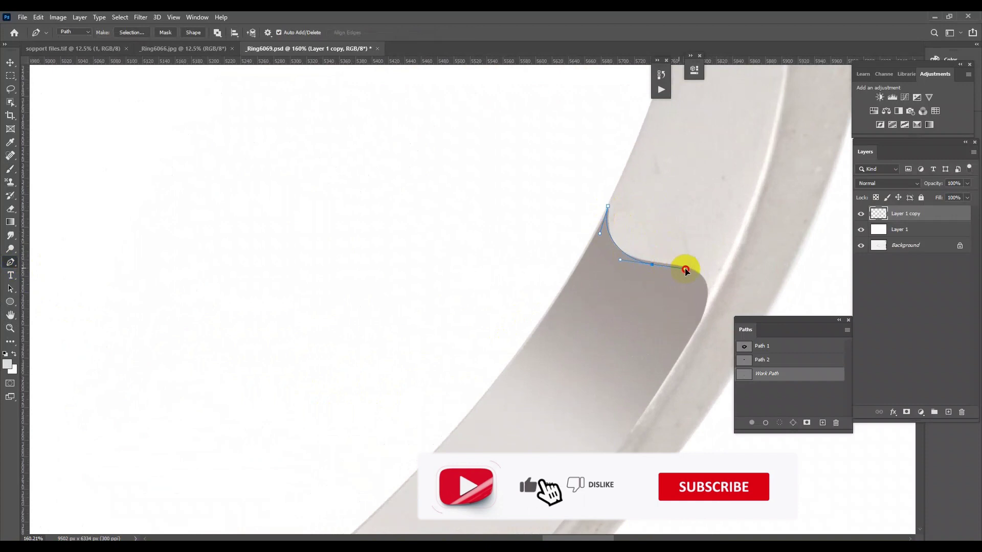
{"action": "mouse_move", "coordinate": [706, 312]}
{"action": "left_mouse_down"}
{"action": "mouse_move", "coordinate": [700, 342]}
{"action": "mouse_move", "coordinate": [741, 235]}
{"action": "left_mouse_up"}
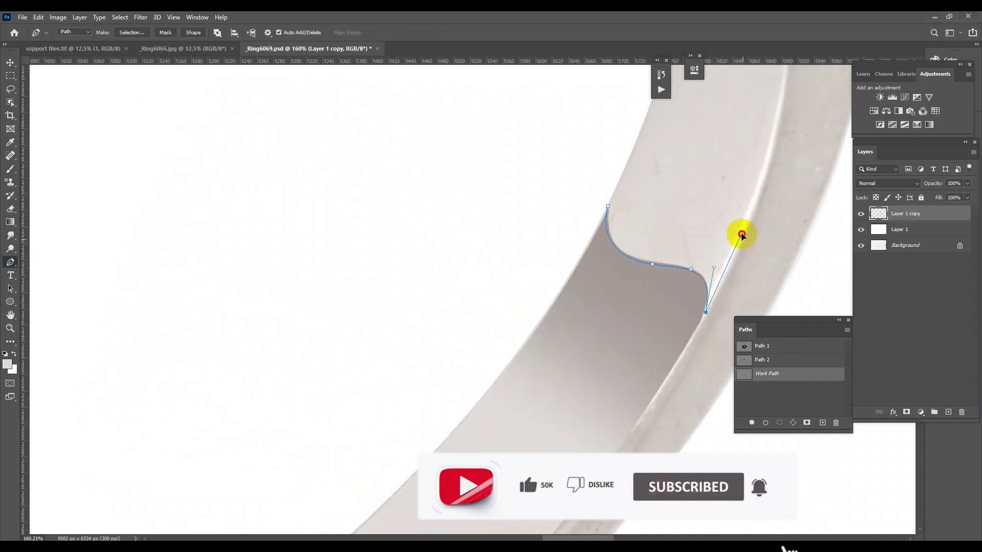
{"action": "left_click_drag", "start_coordinate": [708, 315], "coordinate": [704, 311]}
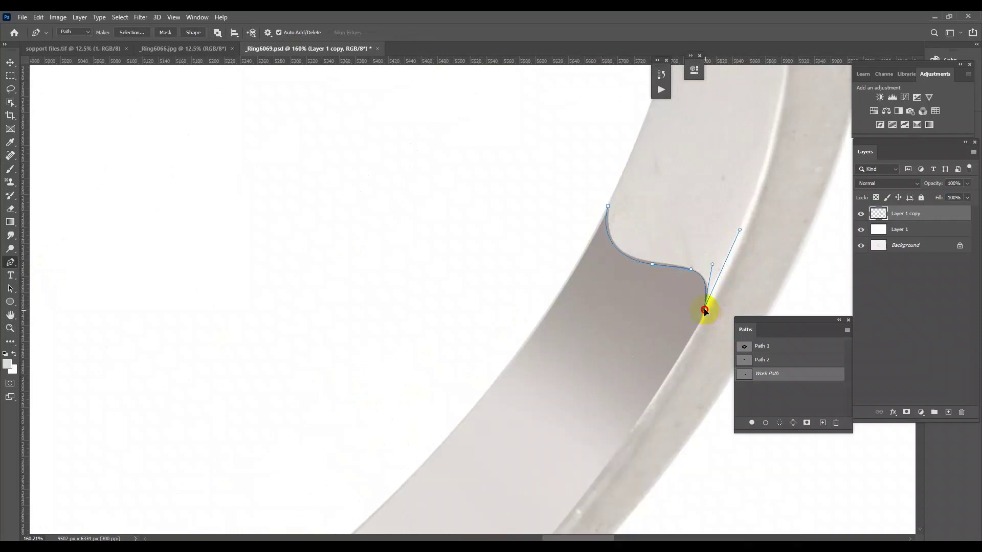
{"action": "scroll", "coordinate": [706, 311], "scroll_direction": "down", "scroll_amount": 3}
- Extend the path to the ring's top bend, close it along the inner edge, and load it as a selection
{"action": "scroll", "coordinate": [618, 296], "scroll_direction": "down", "scroll_amount": 3}
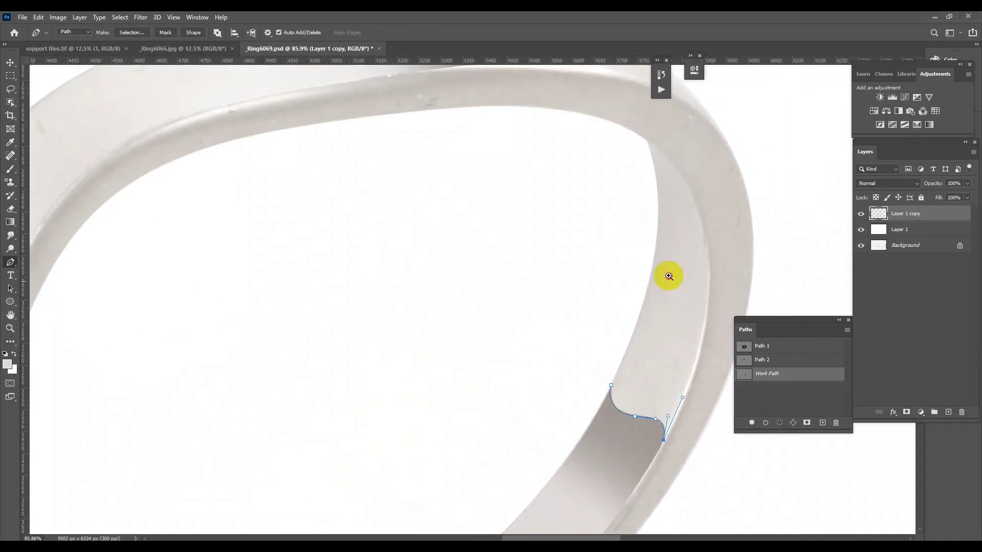
{"action": "left_click_drag", "start_coordinate": [655, 180], "coordinate": [586, 143]}
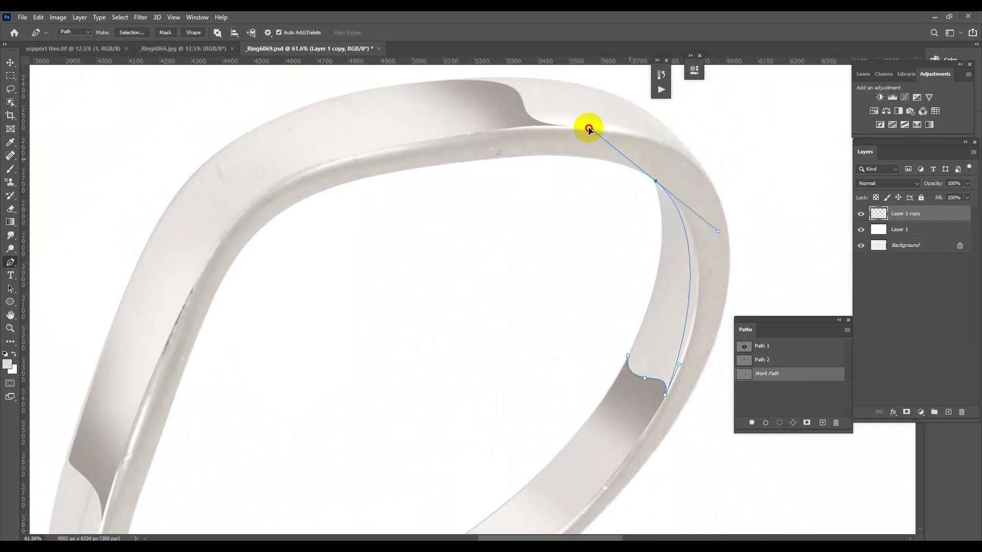
{"action": "left_click", "coordinate": [656, 181], "text": "alt"}
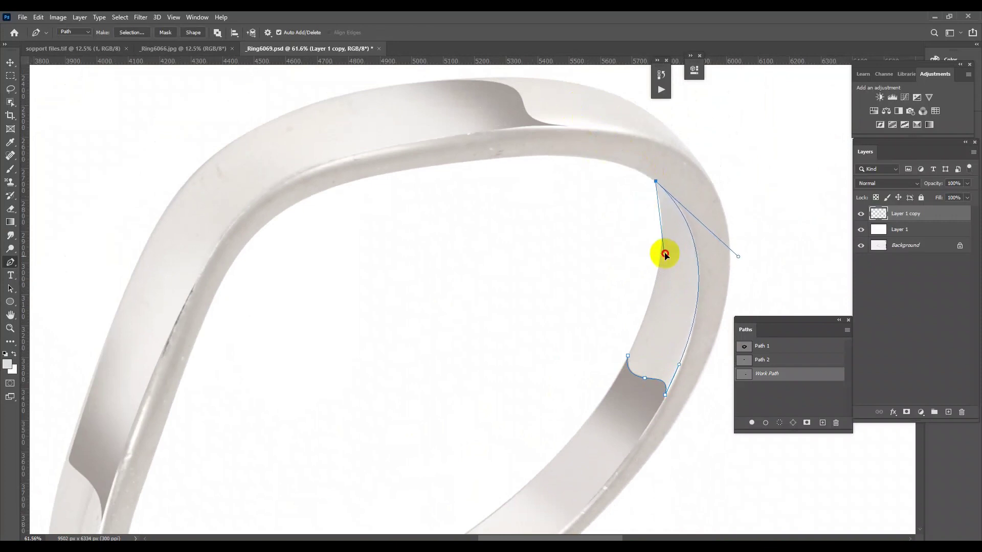
{"action": "scroll", "coordinate": [626, 337], "scroll_direction": "up", "scroll_amount": 2}
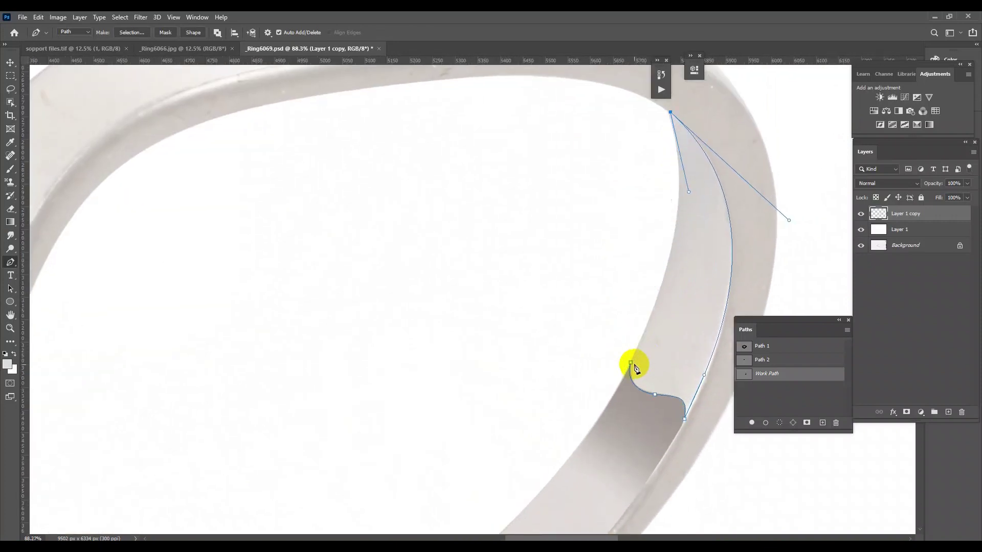
{"action": "left_click_drag", "start_coordinate": [631, 362], "coordinate": [626, 377]}
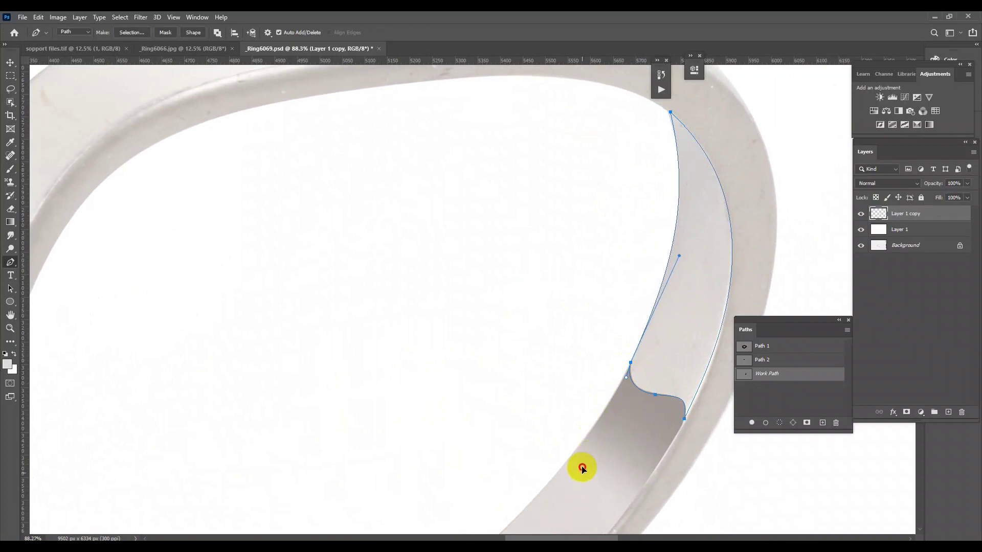
{"action": "scroll", "coordinate": [567, 265], "scroll_direction": "down", "scroll_amount": 5}
{"action": "key", "text": "ctrl+Return"}
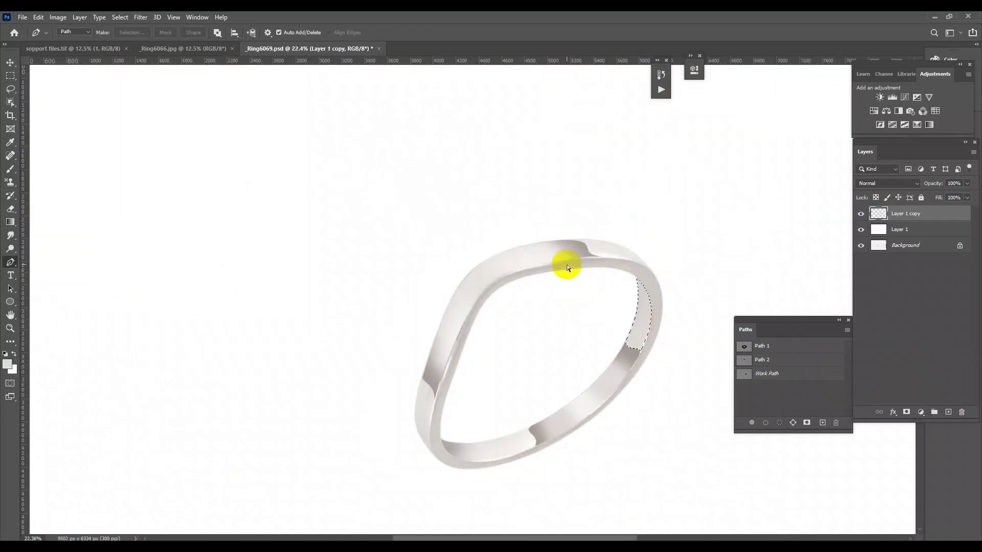
{"action": "left_click", "coordinate": [11, 173]}
- Sample a light tone from the band and brush it over the shaded inner patches
{"action": "scroll", "coordinate": [562, 434], "scroll_direction": "up", "scroll_amount": 5}
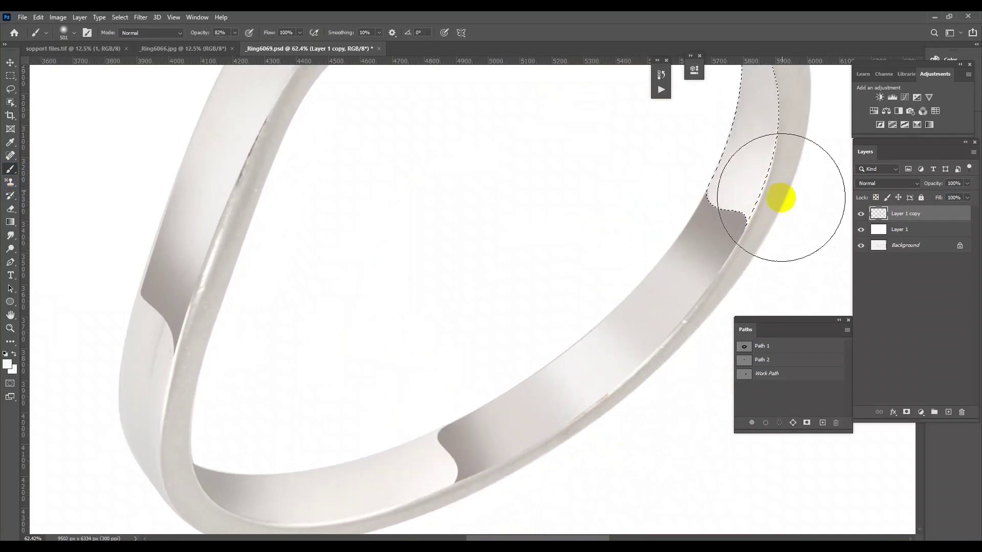
{"action": "left_click_drag", "start_coordinate": [779, 197], "coordinate": [698, 322]}
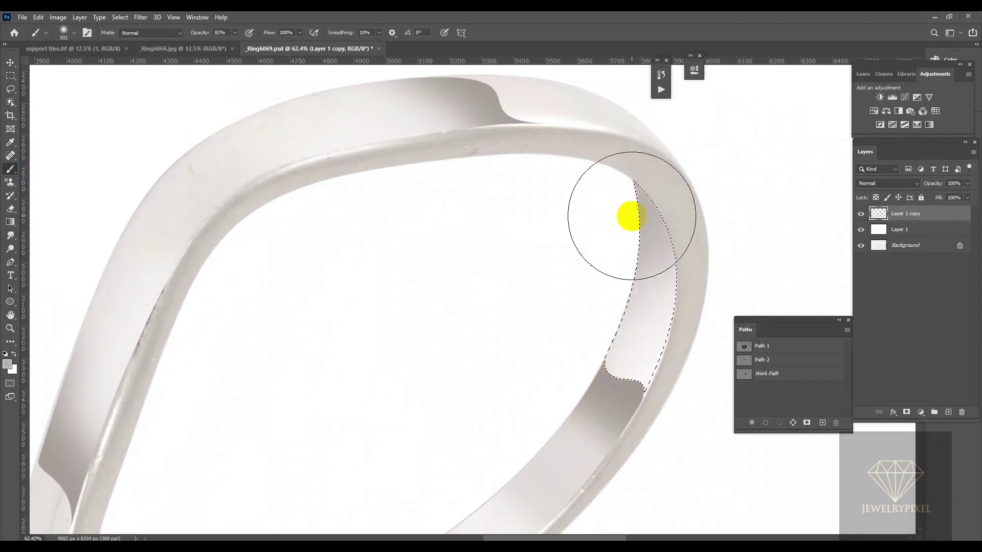
{"action": "left_click", "coordinate": [572, 423], "text": "alt"}
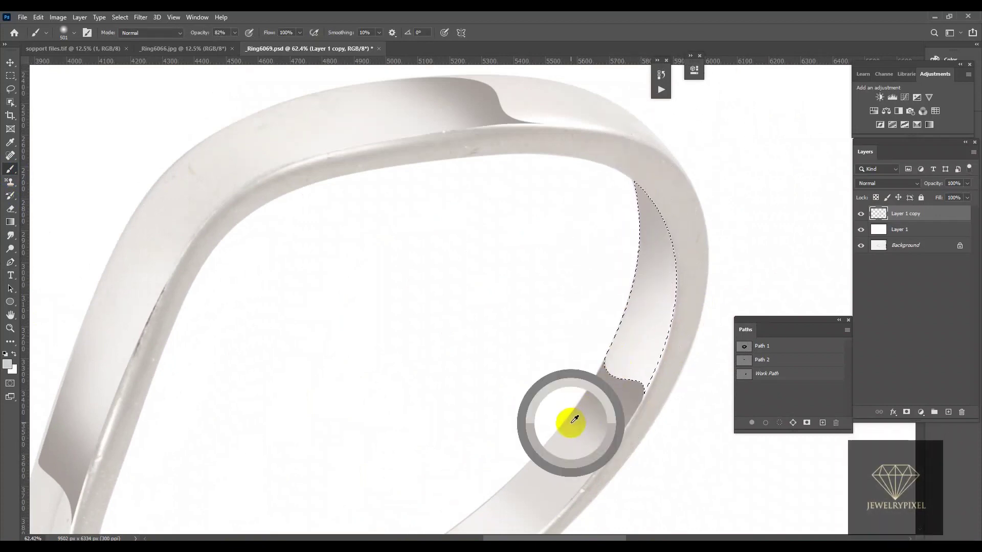
{"action": "scroll", "coordinate": [487, 406], "scroll_direction": "down", "scroll_amount": 5}
{"action": "scroll", "coordinate": [509, 421], "scroll_direction": "up", "scroll_amount": 3}
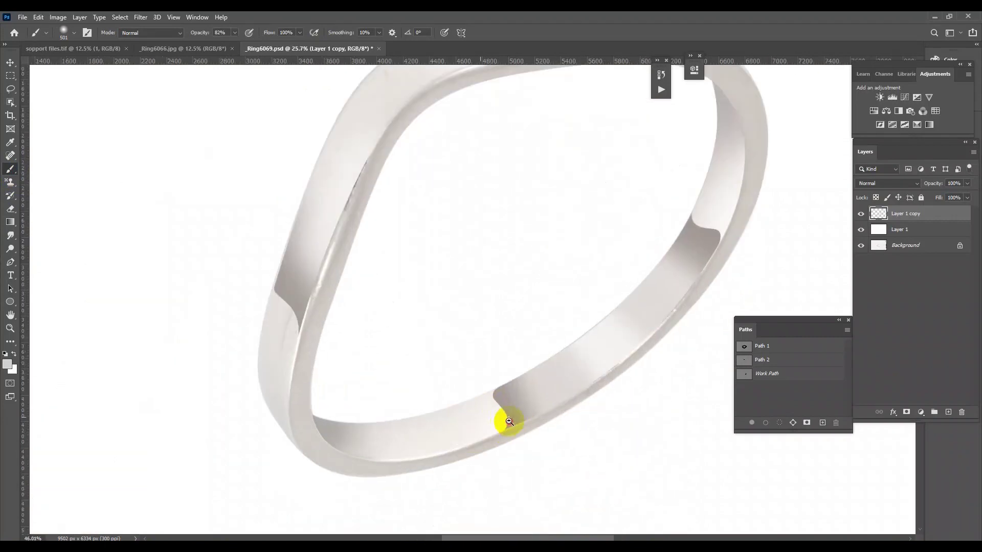
{"action": "scroll", "coordinate": [509, 420], "scroll_direction": "up", "scroll_amount": 1}
{"action": "scroll", "coordinate": [624, 354], "scroll_direction": "down", "scroll_amount": 3}
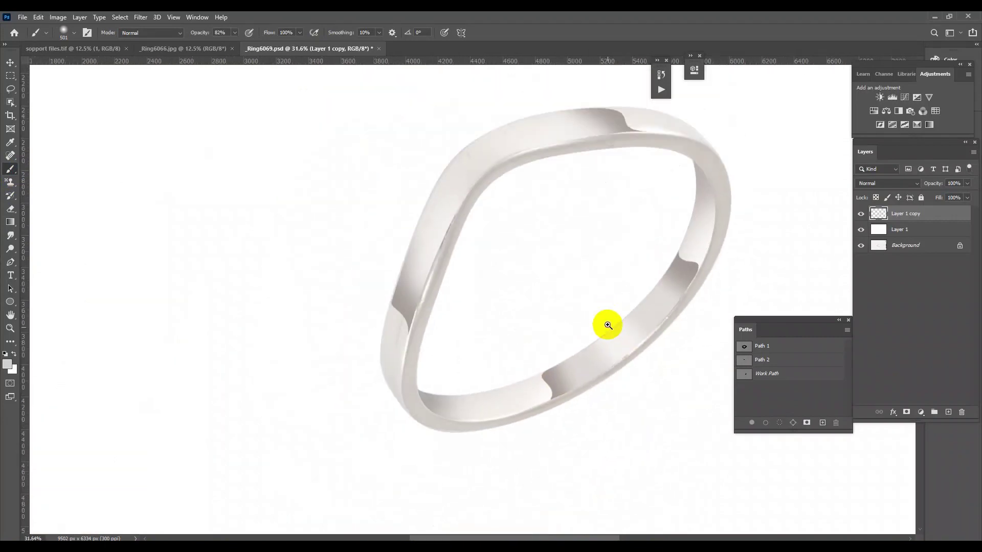
{"action": "scroll", "coordinate": [626, 348], "scroll_direction": "up", "scroll_amount": 1}
{"action": "left_click", "coordinate": [725, 226], "text": "alt"}
{"action": "left_click_drag", "start_coordinate": [723, 187], "coordinate": [765, 202]}
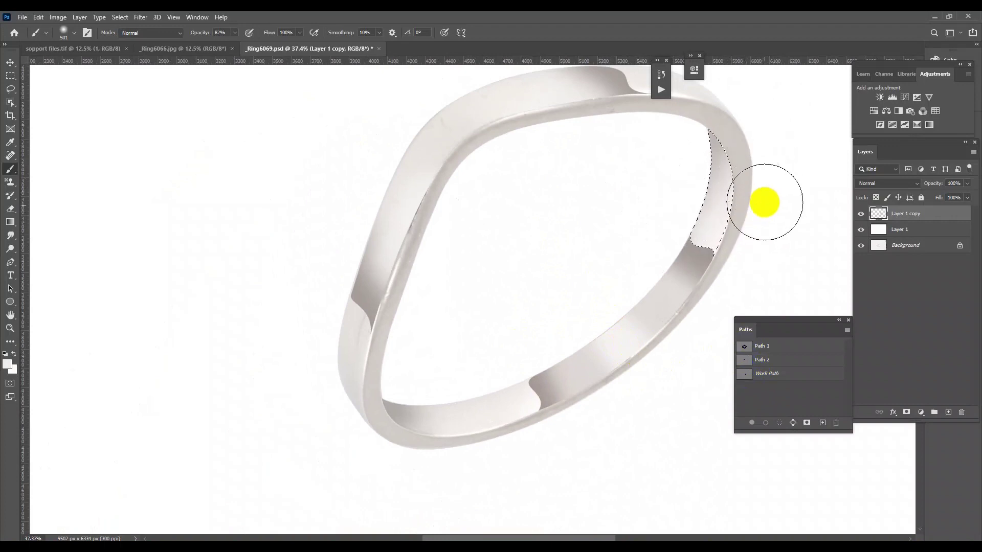
{"action": "mouse_move", "coordinate": [659, 319]}
{"action": "left_mouse_down"}
{"action": "mouse_move", "coordinate": [691, 340]}
{"action": "mouse_move", "coordinate": [554, 340]}
{"action": "mouse_move", "coordinate": [590, 351]}
{"action": "left_mouse_up"}
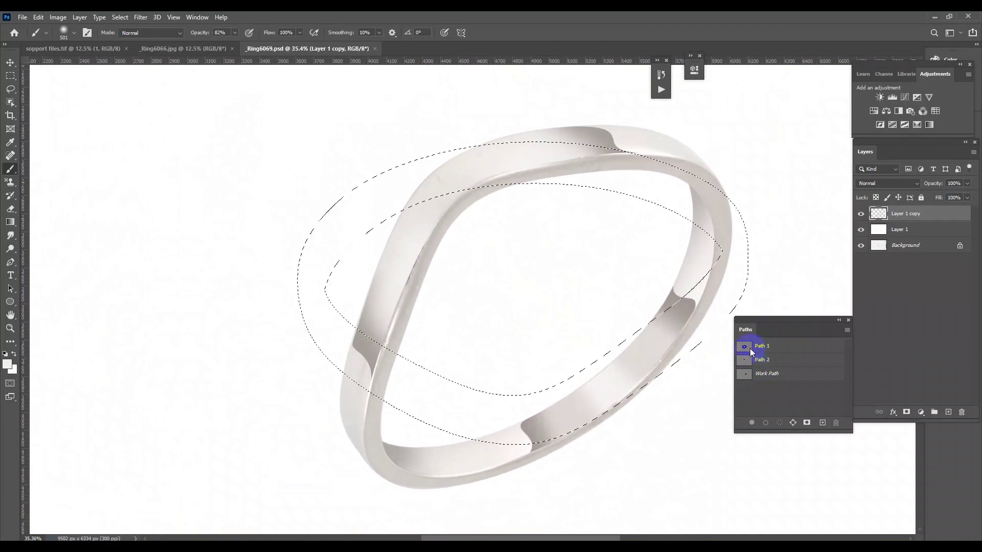
- Deselect, zoom in on the ring's left band edge, and switch to the Mixer Brush
{"action": "scroll", "coordinate": [405, 401], "scroll_direction": "up", "scroll_amount": 2}
{"action": "left_click", "coordinate": [754, 374]}
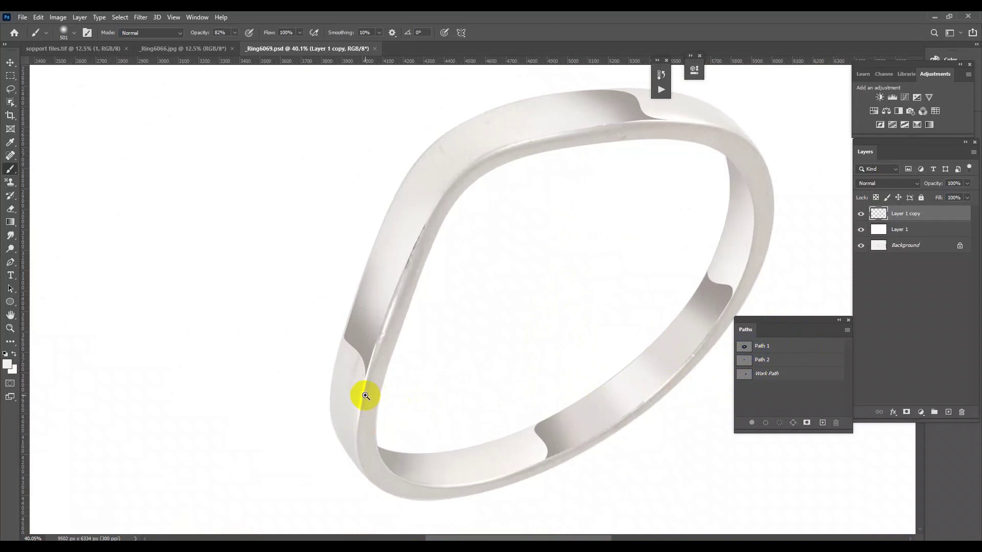
{"action": "left_click", "coordinate": [365, 396]}
{"action": "left_click", "coordinate": [11, 263]}
{"action": "left_click_drag", "start_coordinate": [324, 329], "coordinate": [363, 332]}
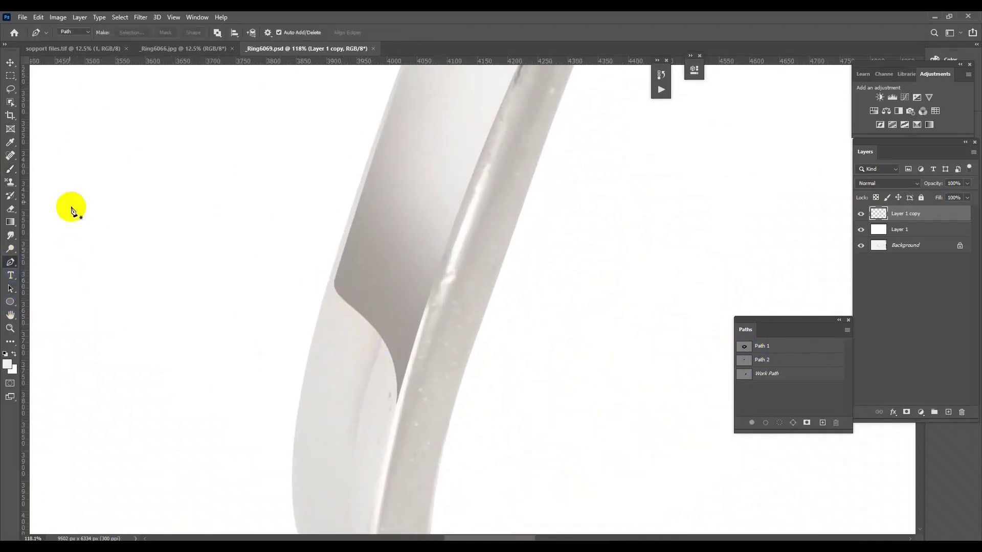
{"action": "right_click", "coordinate": [10, 168]}
{"action": "left_click", "coordinate": [56, 201]}
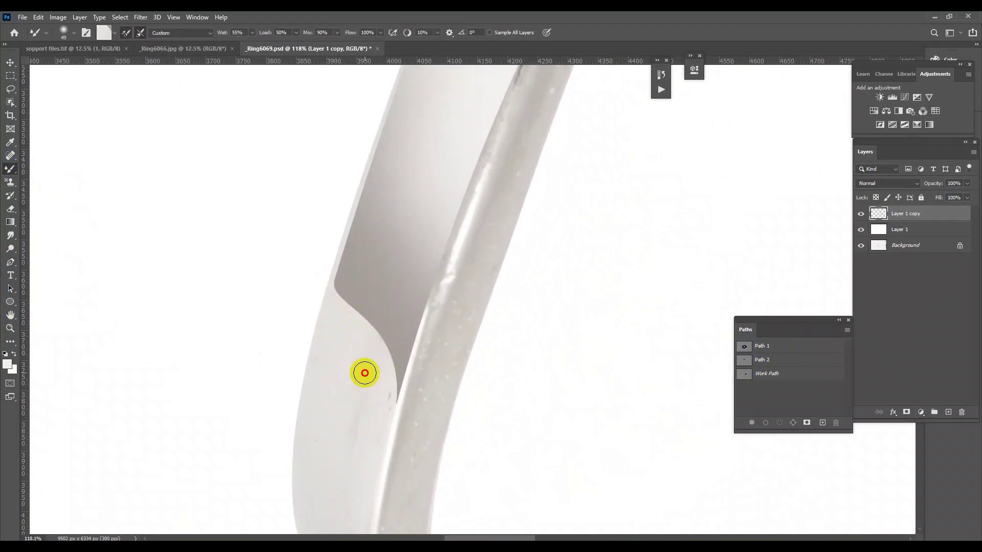
- Load the Layer 1 copy ring shape as a selection, then undo a trial streak stroke
{"action": "left_click_drag", "start_coordinate": [356, 453], "coordinate": [368, 332]}
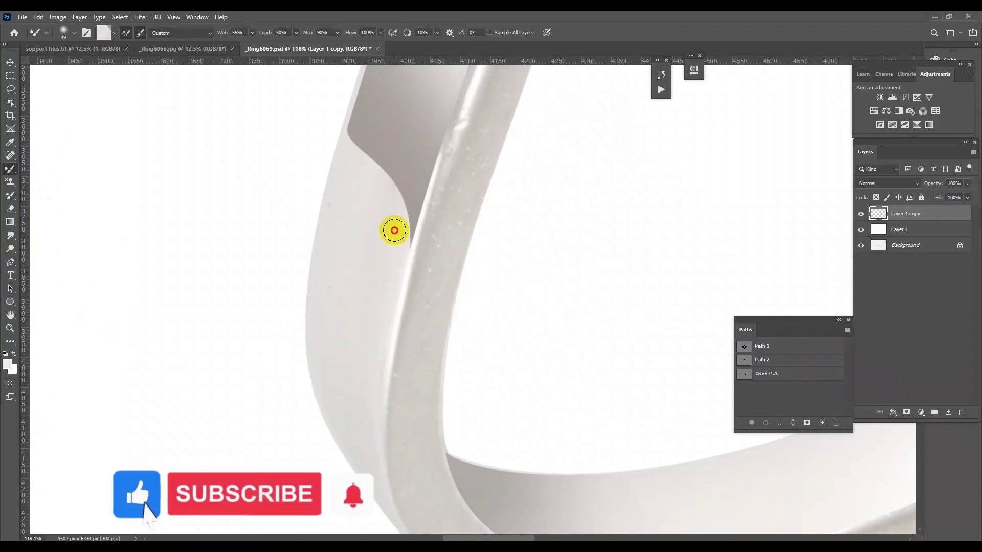
{"action": "left_click", "coordinate": [878, 214], "text": "ctrl"}
{"action": "mouse_move", "coordinate": [464, 225]}
{"action": "left_mouse_down"}
{"action": "mouse_move", "coordinate": [460, 311]}
{"action": "mouse_move", "coordinate": [399, 429]}
{"action": "left_mouse_up"}
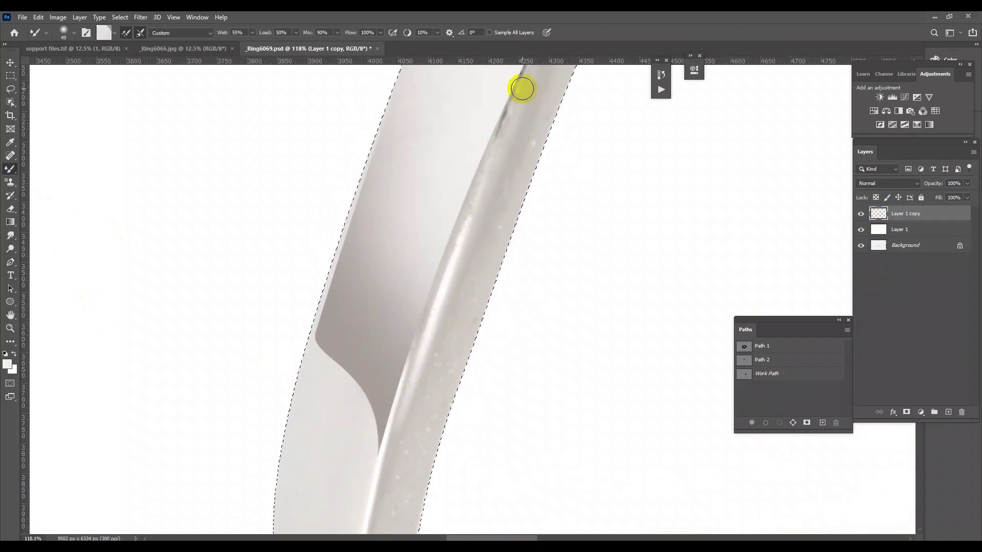
{"action": "left_click_drag", "start_coordinate": [515, 109], "coordinate": [471, 394]}
{"action": "mouse_move", "coordinate": [425, 523]}
{"action": "left_mouse_down"}
{"action": "mouse_move", "coordinate": [499, 292]}
{"action": "mouse_move", "coordinate": [518, 268]}
{"action": "left_mouse_up"}
{"action": "key", "text": "ctrl+z"}
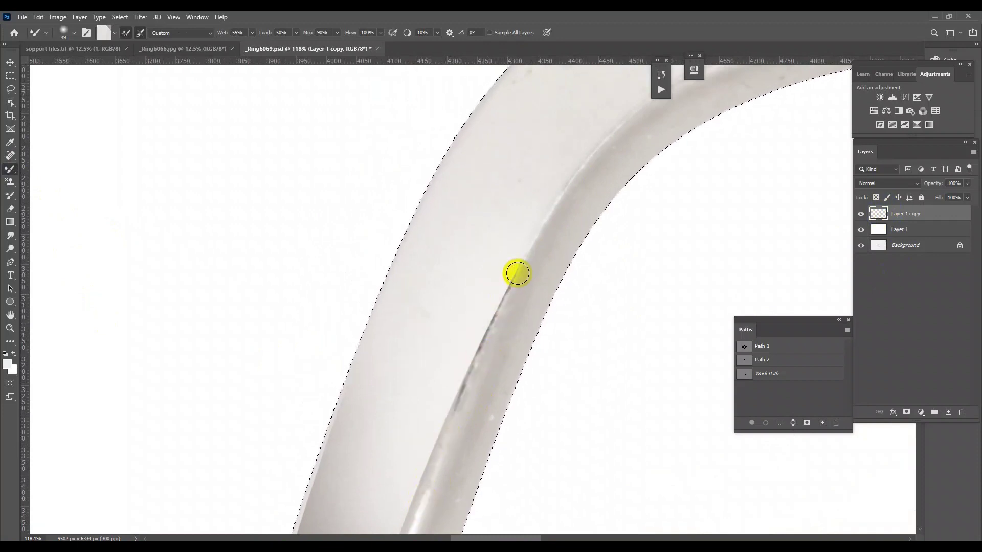
- Smooth the dark inner-edge streak with lower and upper Mixer Brush strokes
{"action": "scroll", "coordinate": [525, 271], "scroll_direction": "down", "scroll_amount": 5}
{"action": "scroll", "coordinate": [491, 423], "scroll_direction": "up", "scroll_amount": 2}
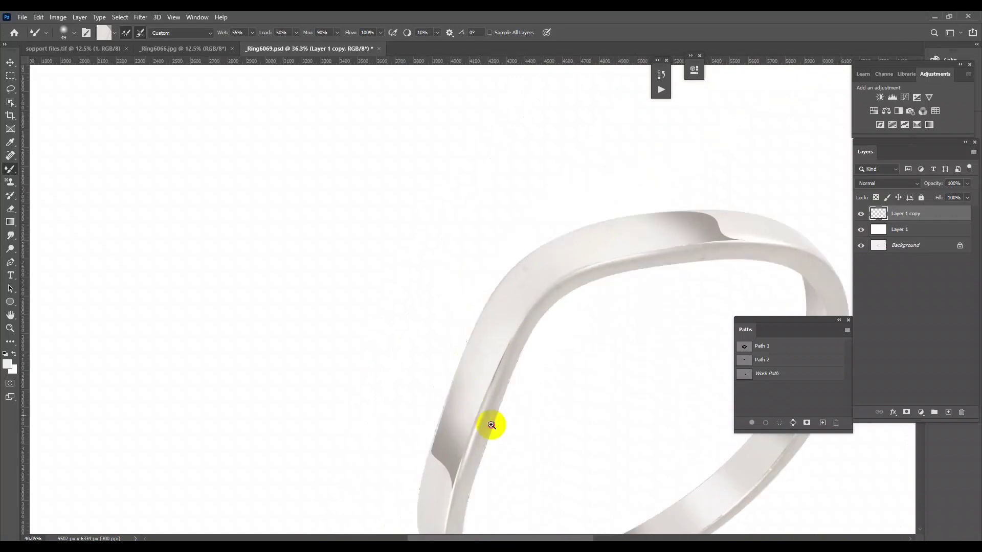
{"action": "scroll", "coordinate": [477, 435], "scroll_direction": "up", "scroll_amount": 2}
{"action": "left_click_drag", "start_coordinate": [477, 439], "coordinate": [528, 292]}
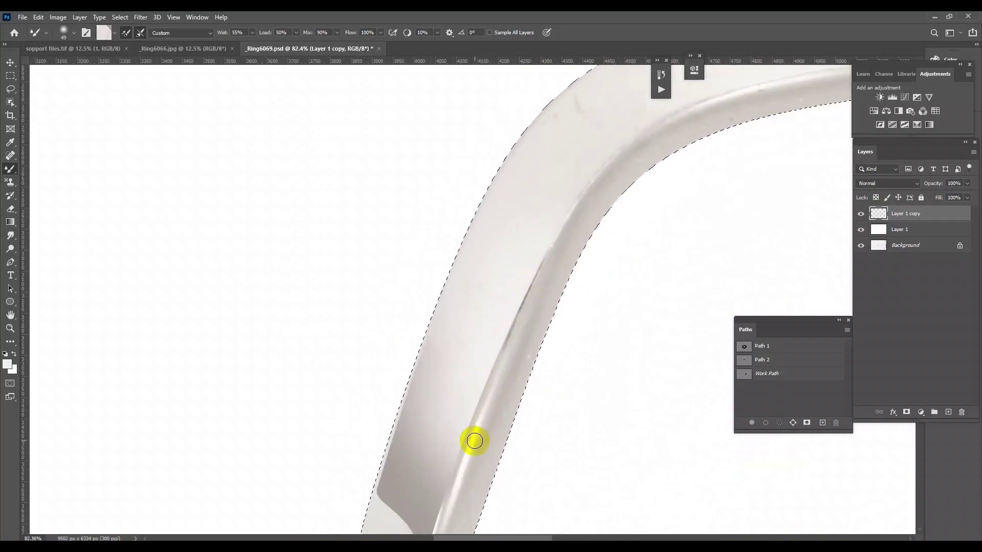
{"action": "mouse_move", "coordinate": [529, 303]}
{"action": "left_mouse_down"}
{"action": "mouse_move", "coordinate": [546, 262]}
{"action": "mouse_move", "coordinate": [485, 456]}
{"action": "mouse_move", "coordinate": [576, 167]}
{"action": "left_mouse_up"}
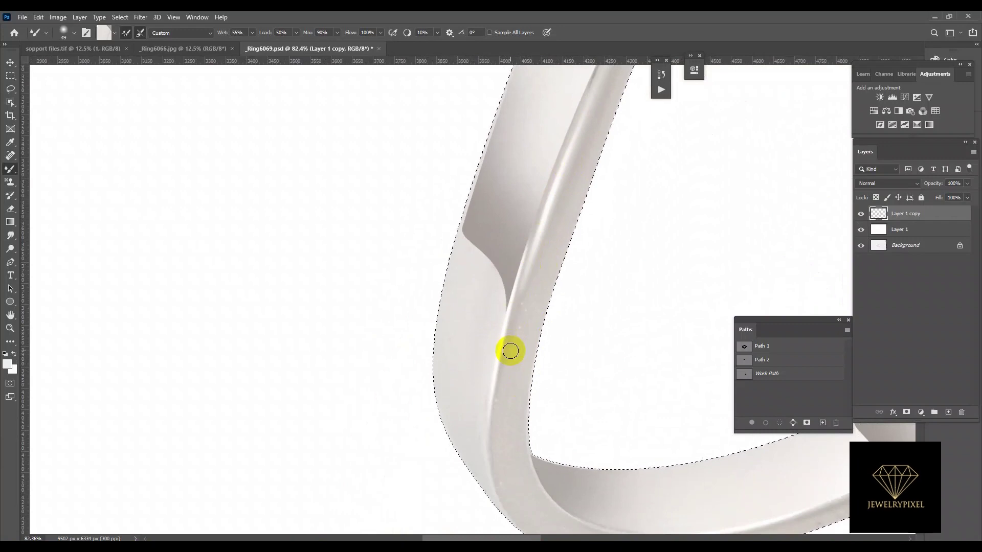
{"action": "scroll", "coordinate": [486, 378], "scroll_direction": "down", "scroll_amount": 5}
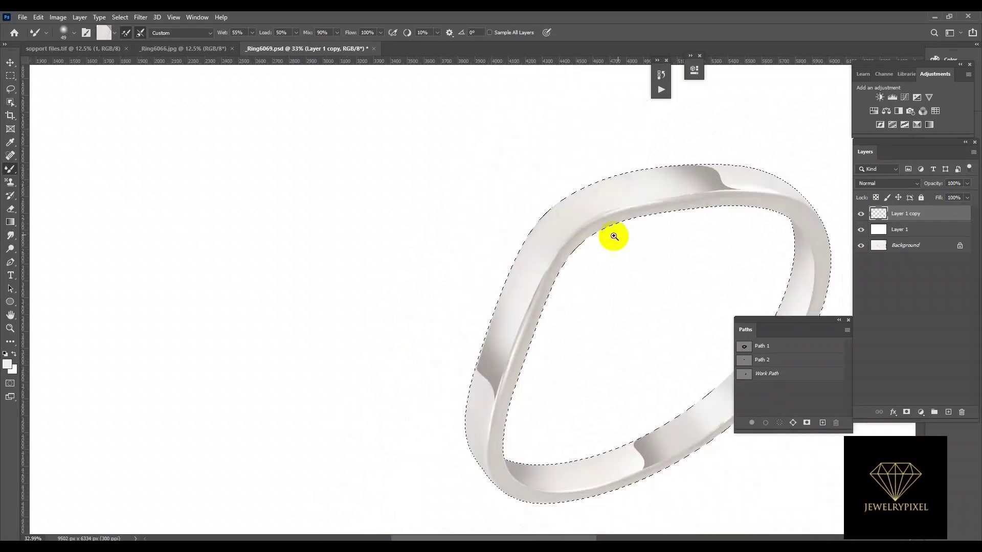
{"action": "scroll", "coordinate": [639, 225], "scroll_direction": "up", "scroll_amount": 4}
{"action": "left_click_drag", "start_coordinate": [694, 211], "coordinate": [436, 377]}
{"action": "scroll", "coordinate": [498, 345], "scroll_direction": "up", "scroll_amount": 2}
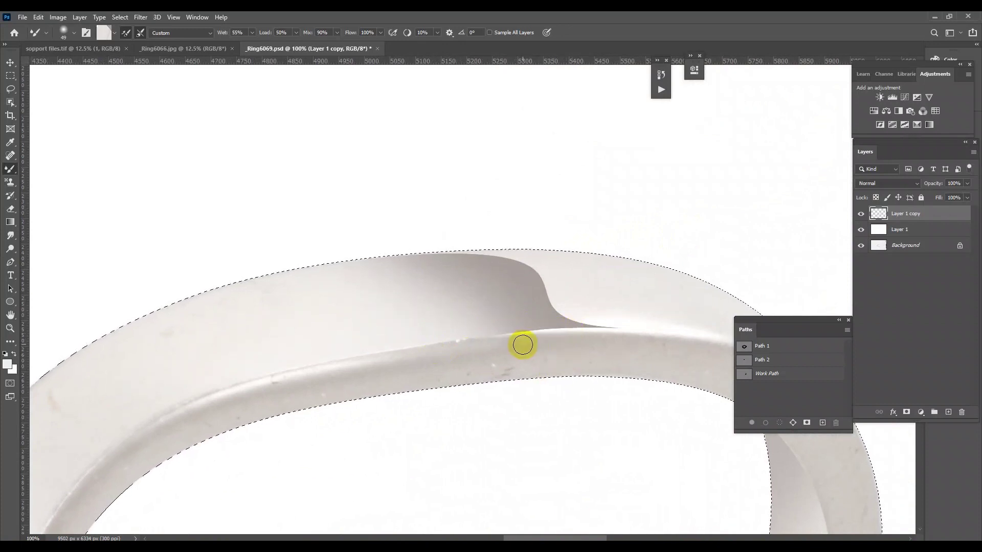
{"action": "left_click_drag", "start_coordinate": [629, 343], "coordinate": [530, 281]}
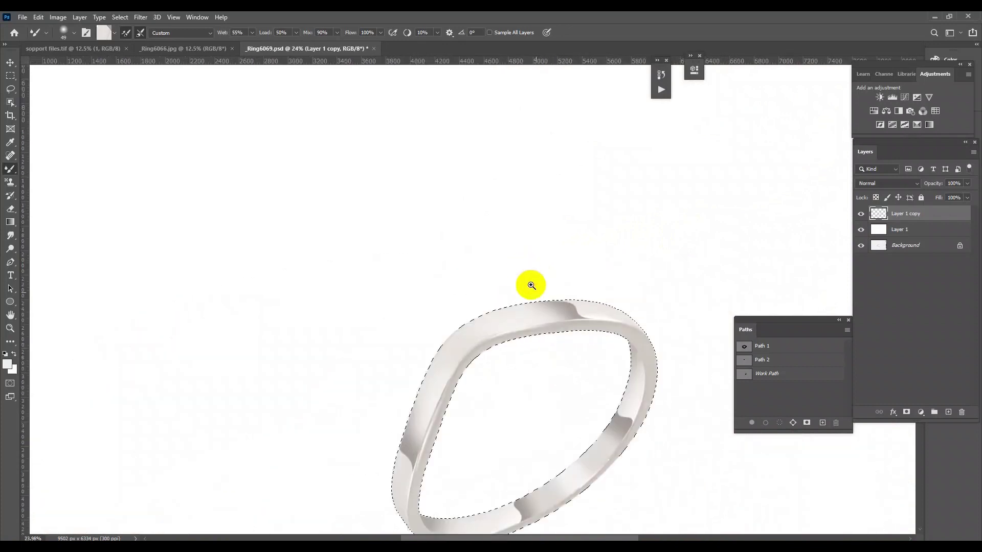
- Apply the Camera Raw Filter with Noise Reduction 100 to the ring
{"action": "key", "text": "ctrl+shift+a"}
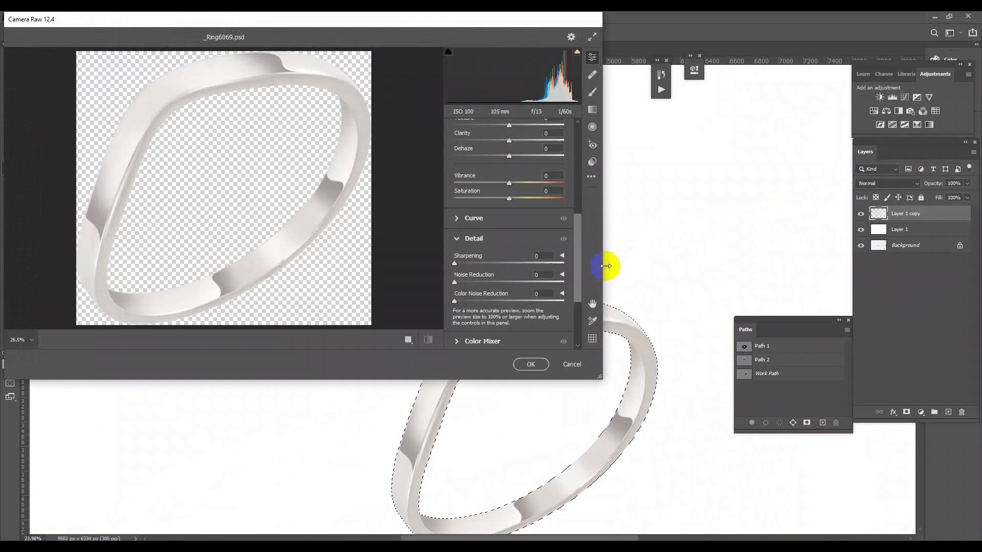
{"action": "left_click", "coordinate": [532, 364]}
{"action": "mouse_move", "coordinate": [493, 355]}
{"action": "left_mouse_down"}
{"action": "mouse_move", "coordinate": [557, 373]}
{"action": "mouse_move", "coordinate": [524, 225]}
{"action": "mouse_move", "coordinate": [659, 250]}
{"action": "left_mouse_up"}
- Reapply the last Camera Raw filter and blend the highlight ridge on the band
{"action": "left_click", "coordinate": [140, 17]}
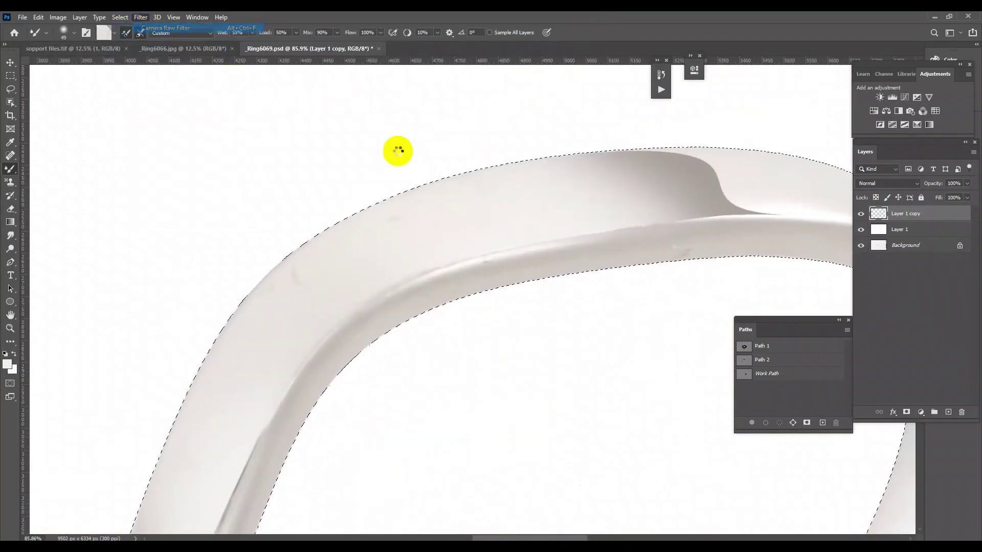
{"action": "left_click_drag", "start_coordinate": [584, 250], "coordinate": [747, 242]}
{"action": "scroll", "coordinate": [746, 242], "scroll_direction": "up", "scroll_amount": 3}
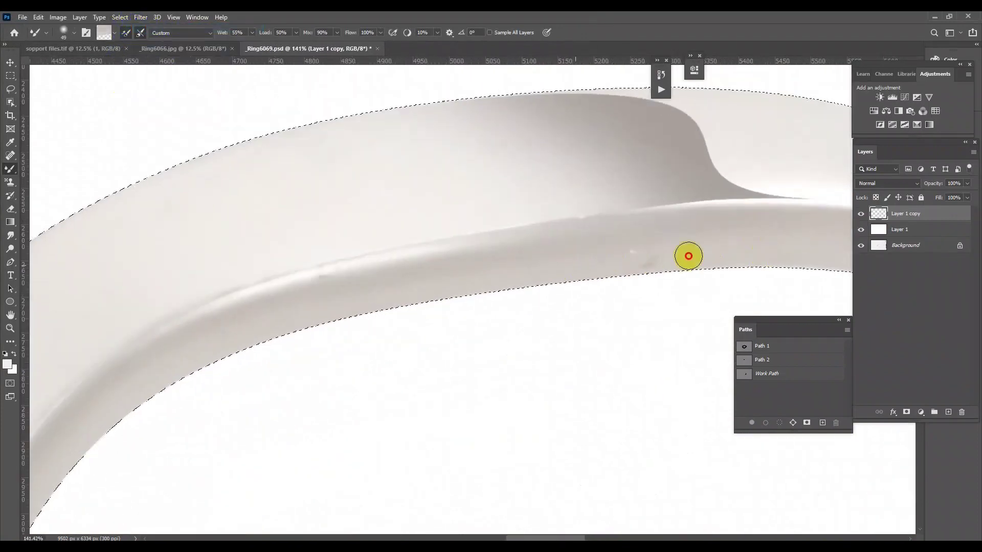
{"action": "left_click_drag", "start_coordinate": [604, 248], "coordinate": [401, 289]}
{"action": "mouse_move", "coordinate": [436, 256]}
{"action": "left_mouse_down"}
{"action": "mouse_move", "coordinate": [304, 286]}
{"action": "mouse_move", "coordinate": [198, 329]}
{"action": "left_mouse_up"}
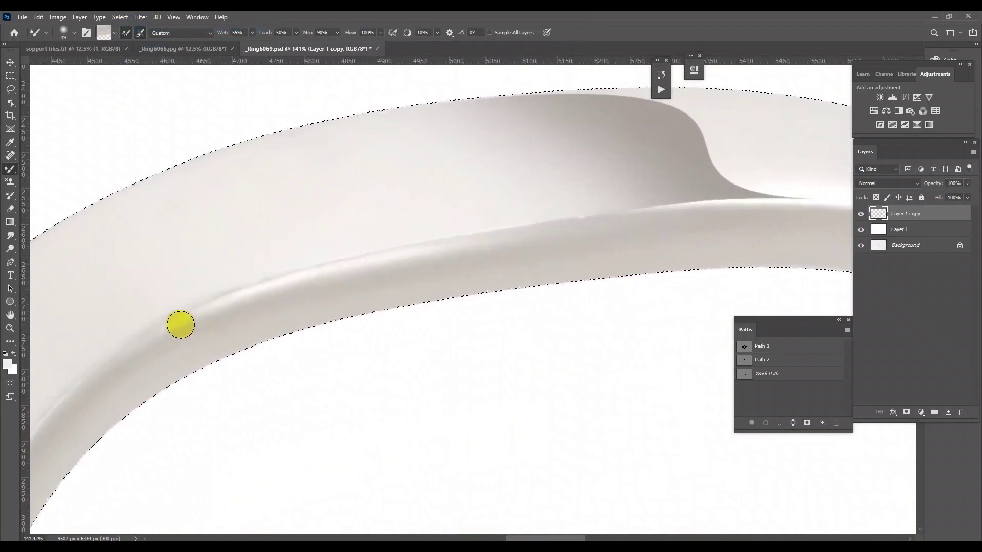
- Reduce the Mixer Brush to size 26 and smooth the dark line along the inner edge
{"action": "right_click", "coordinate": [542, 222], "text": "alt"}
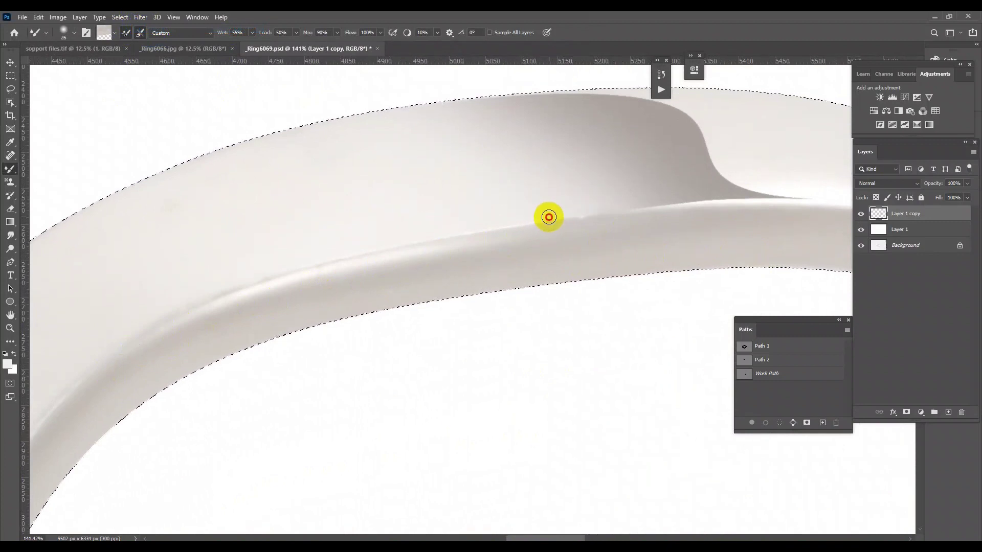
{"action": "scroll", "coordinate": [527, 290], "scroll_direction": "down", "scroll_amount": 5}
{"action": "scroll", "coordinate": [756, 296], "scroll_direction": "up", "scroll_amount": 3}
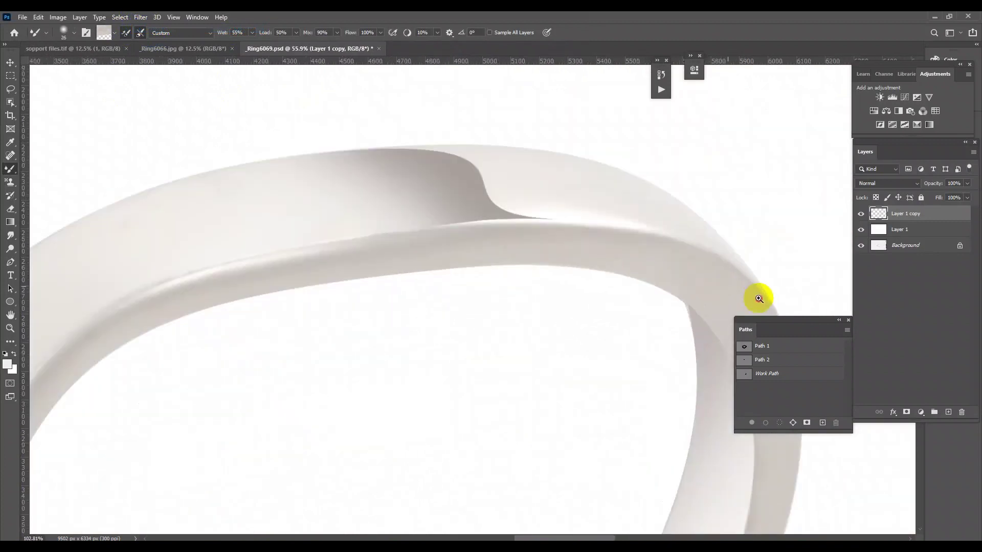
{"action": "scroll", "coordinate": [741, 281], "scroll_direction": "up", "scroll_amount": 2}
{"action": "scroll", "coordinate": [767, 205], "scroll_direction": "left", "scroll_amount": 5}
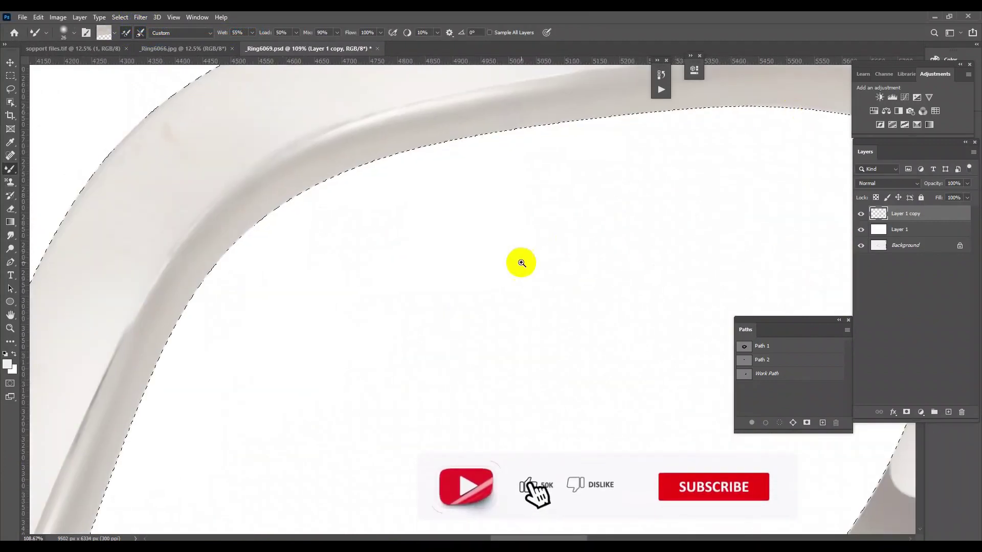
{"action": "scroll", "coordinate": [519, 261], "scroll_direction": "down", "scroll_amount": 3}
{"action": "scroll", "coordinate": [269, 301], "scroll_direction": "up", "scroll_amount": 3}
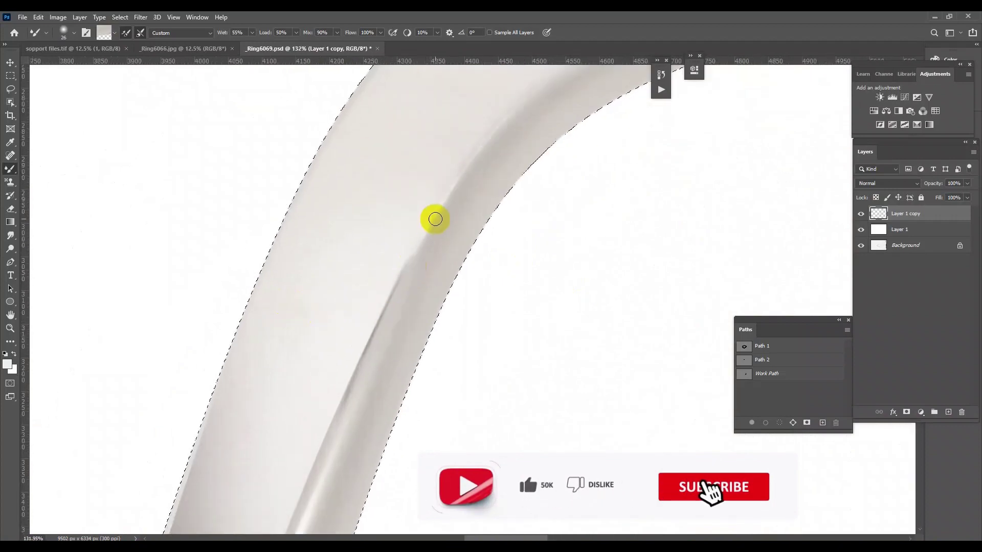
{"action": "left_click_drag", "start_coordinate": [406, 266], "coordinate": [375, 341]}
{"action": "left_click_drag", "start_coordinate": [417, 248], "coordinate": [335, 419]}
{"action": "left_click_drag", "start_coordinate": [410, 251], "coordinate": [322, 448]}
{"action": "left_click_drag", "start_coordinate": [426, 241], "coordinate": [365, 370]}
- Blend the ridge along the band's top edge, then zoom out to view the ring
{"action": "scroll", "coordinate": [511, 363], "scroll_direction": "down", "scroll_amount": 5}
{"action": "scroll", "coordinate": [416, 406], "scroll_direction": "up", "scroll_amount": 2}
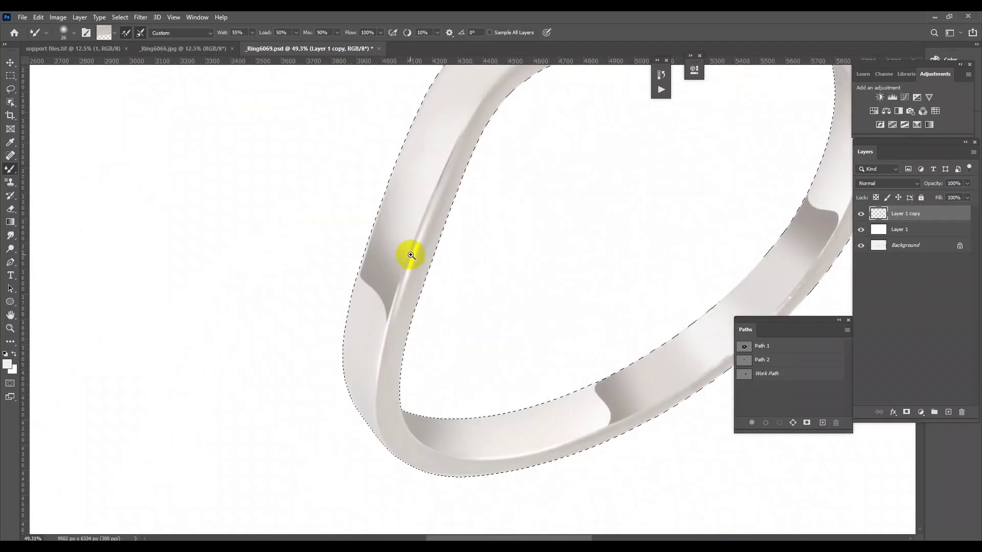
{"action": "scroll", "coordinate": [408, 257], "scroll_direction": "up", "scroll_amount": 2}
{"action": "scroll", "coordinate": [399, 427], "scroll_direction": "up", "scroll_amount": 1}
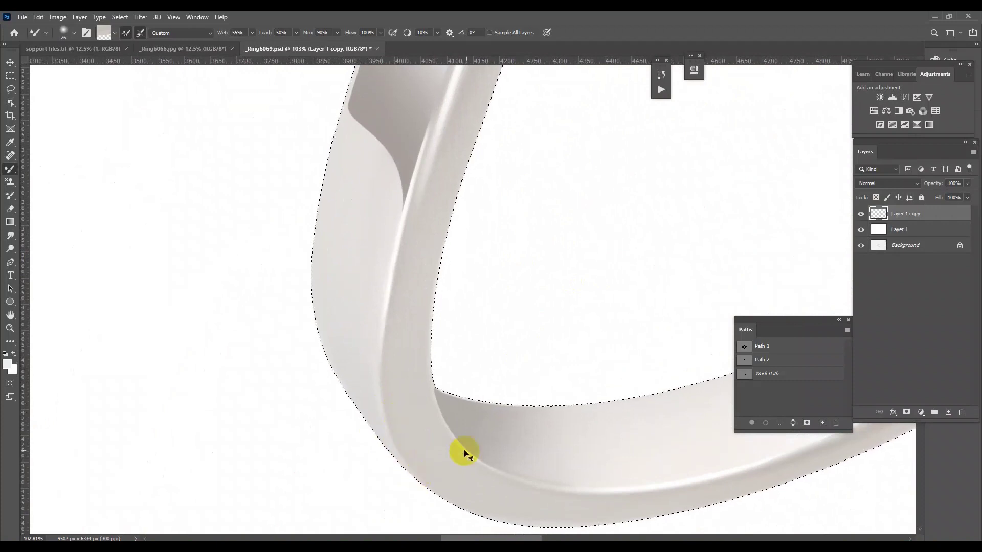
{"action": "left_click_drag", "start_coordinate": [464, 450], "coordinate": [655, 180]}
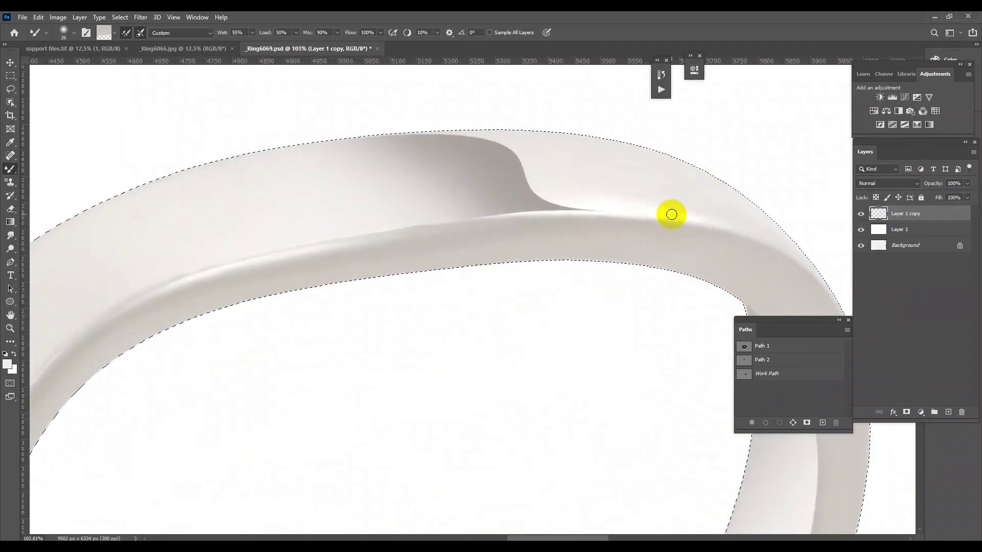
{"action": "left_click", "coordinate": [526, 217]}
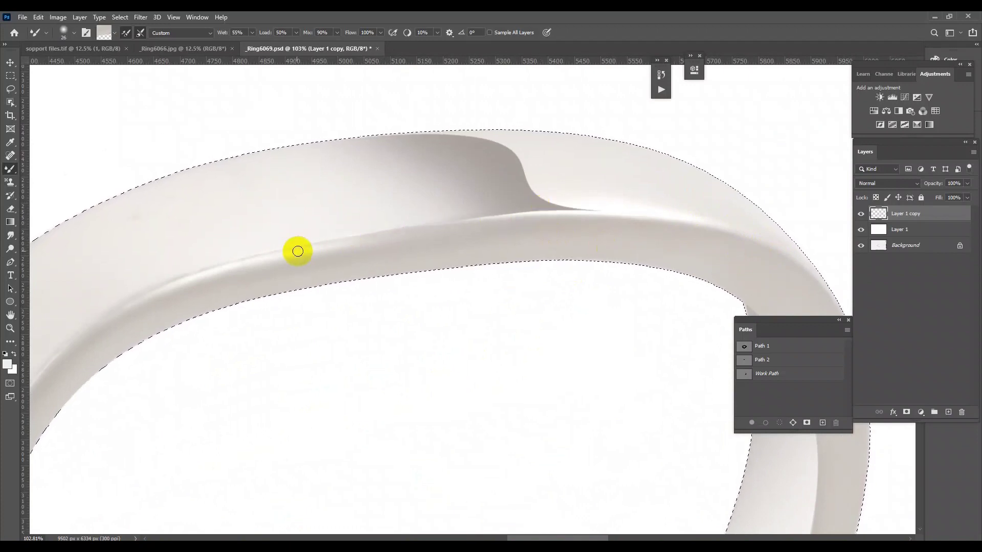
{"action": "mouse_move", "coordinate": [192, 275]}
{"action": "left_mouse_down"}
{"action": "mouse_move", "coordinate": [131, 298]}
{"action": "mouse_move", "coordinate": [198, 274]}
{"action": "mouse_move", "coordinate": [140, 293]}
{"action": "mouse_move", "coordinate": [166, 285]}
{"action": "left_mouse_up"}
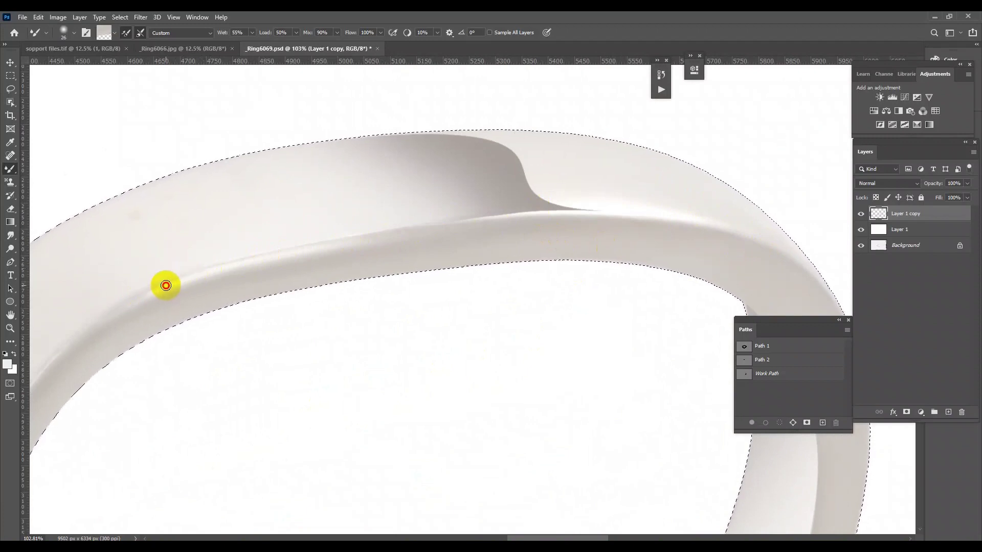
{"action": "left_click_drag", "start_coordinate": [364, 285], "coordinate": [325, 237]}
{"action": "mouse_move", "coordinate": [427, 274]}
{"action": "left_mouse_down"}
{"action": "mouse_move", "coordinate": [478, 259]}
{"action": "mouse_move", "coordinate": [570, 274]}
{"action": "left_mouse_up"}
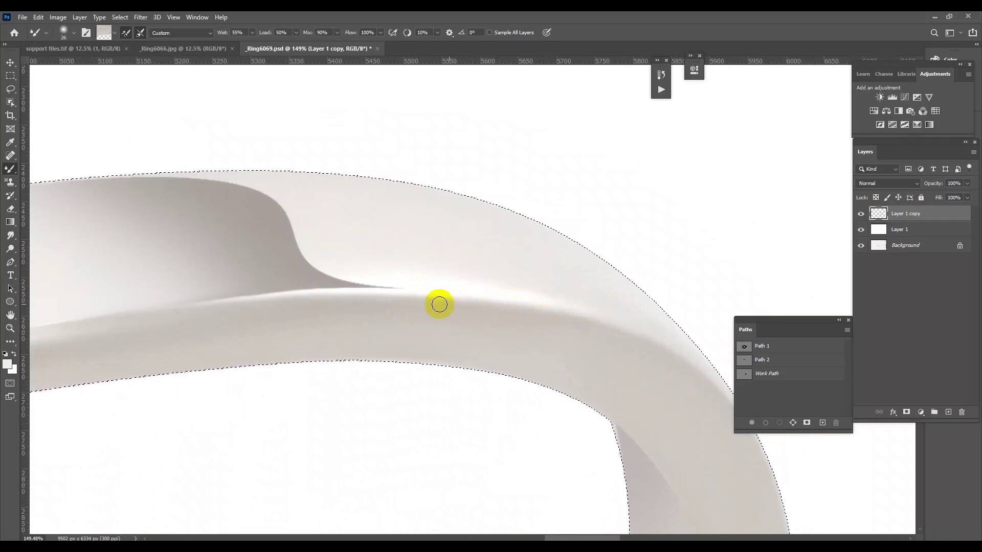
{"action": "scroll", "coordinate": [537, 321], "scroll_direction": "down", "scroll_amount": 5}
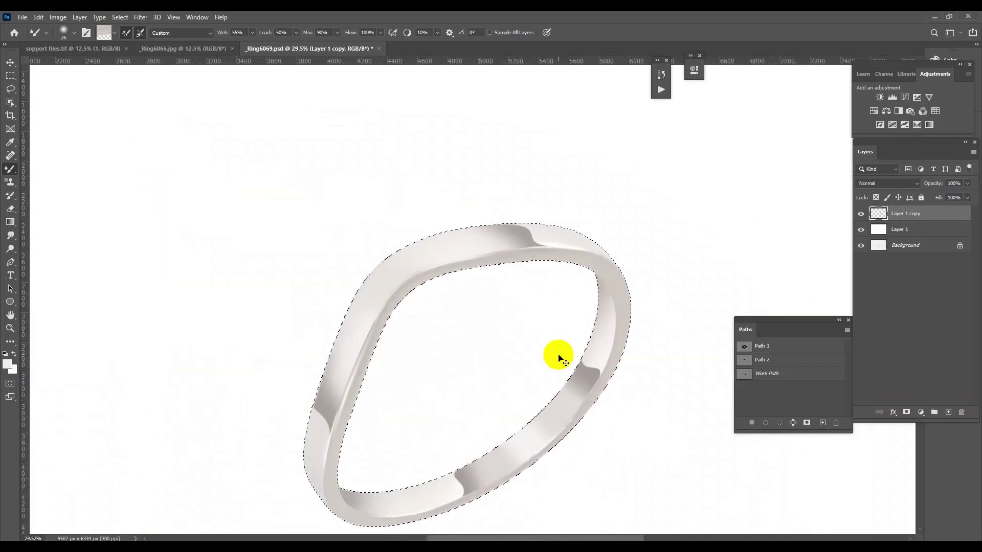
- Set Camera Raw to Noise Reduction 28, Sharpening 105, Texture +17, Clarity +29, Contrast +14
{"action": "key", "text": "ctrl+shift+a"}
{"action": "mouse_move", "coordinate": [493, 281]}
{"action": "left_mouse_down"}
{"action": "mouse_move", "coordinate": [503, 283]}
{"action": "mouse_move", "coordinate": [485, 282]}
{"action": "mouse_move", "coordinate": [548, 269]}
{"action": "left_mouse_up"}
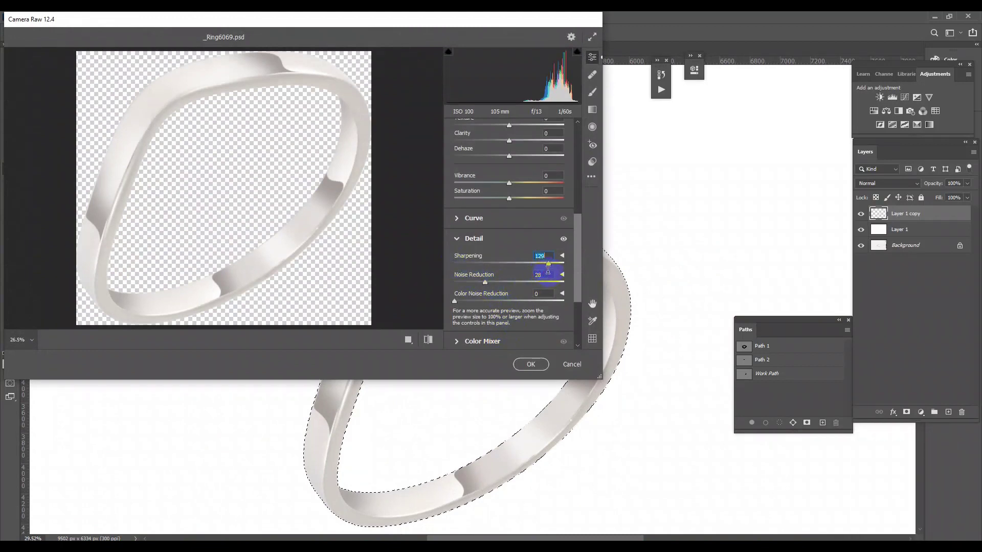
{"action": "scroll", "coordinate": [499, 196], "scroll_direction": "up", "scroll_amount": 1}
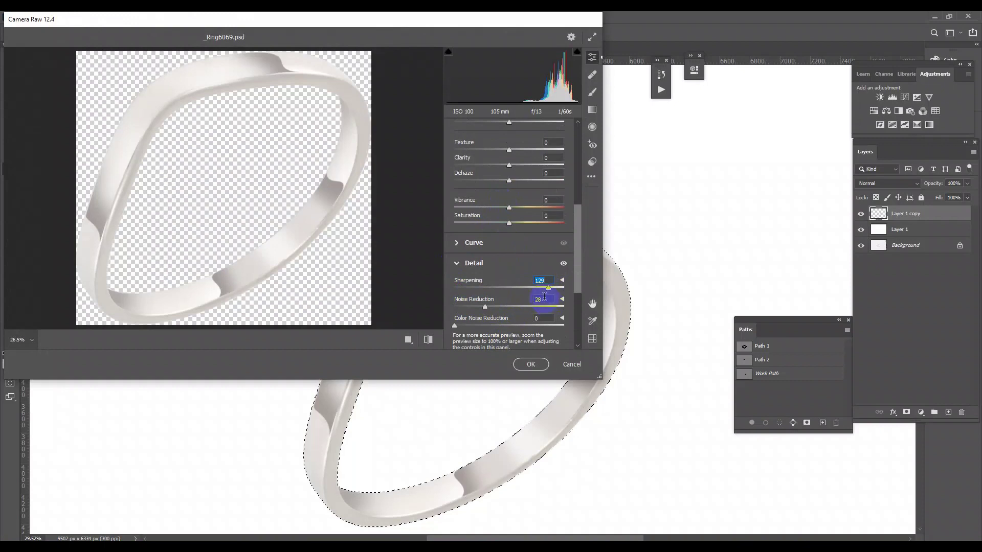
{"action": "scroll", "coordinate": [507, 210], "scroll_direction": "up", "scroll_amount": 1}
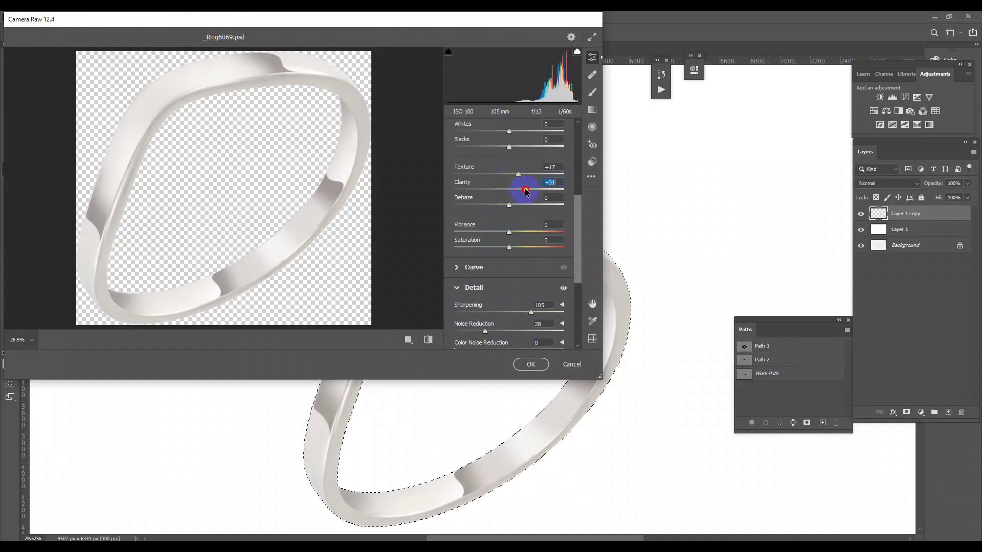
{"action": "scroll", "coordinate": [514, 184], "scroll_direction": "up", "scroll_amount": 2}
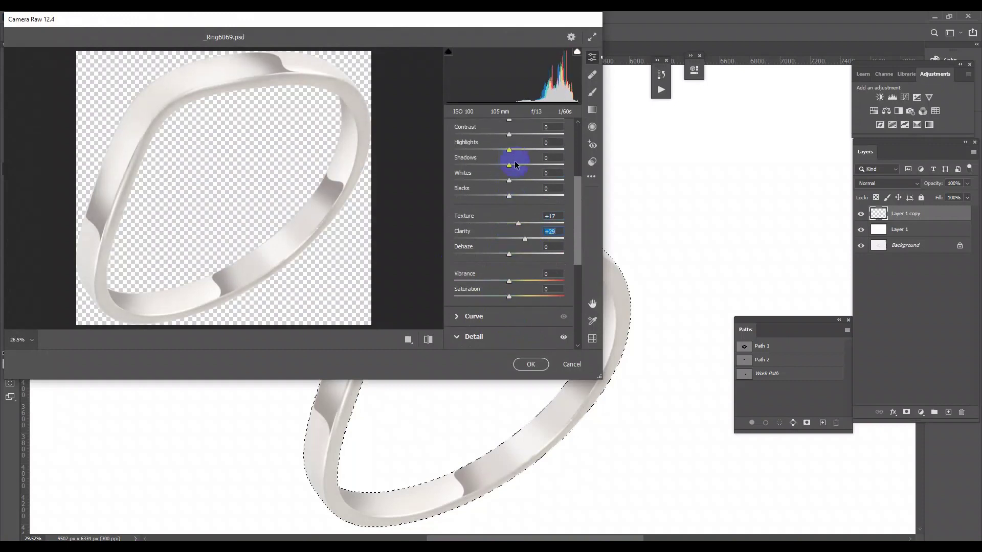
{"action": "scroll", "coordinate": [514, 169], "scroll_direction": "up", "scroll_amount": 1}
{"action": "left_click_drag", "start_coordinate": [511, 162], "coordinate": [517, 163]}
{"action": "scroll", "coordinate": [521, 221], "scroll_direction": "up", "scroll_amount": 1}
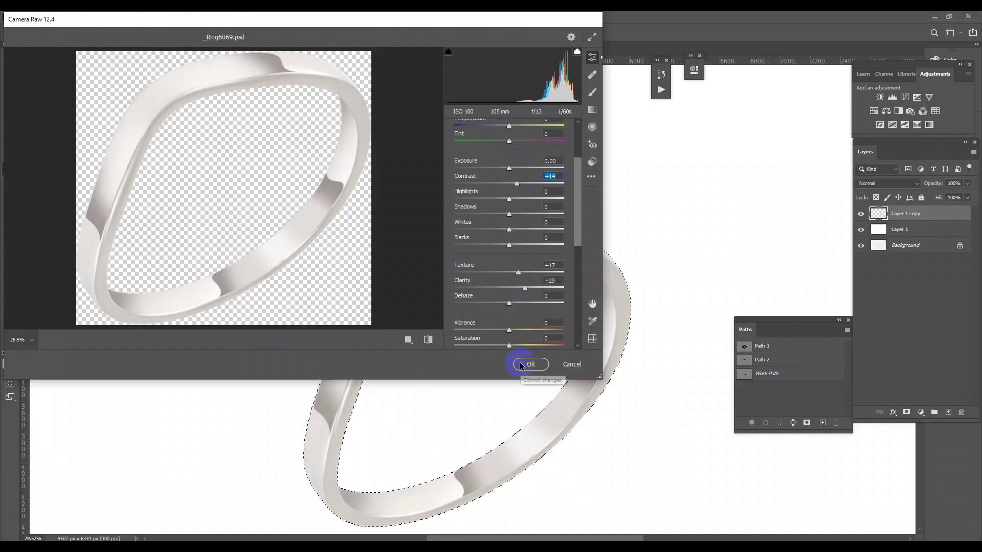
- Apply the Camera Raw adjustments and zoom in on the ring's right band
{"action": "left_click", "coordinate": [522, 365]}
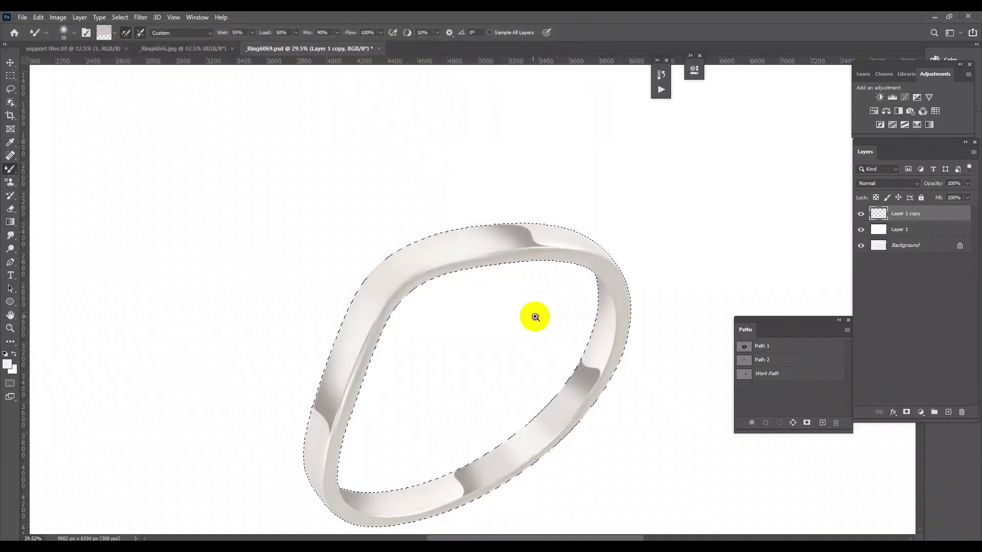
{"action": "left_click", "coordinate": [535, 317]}
{"action": "left_click_drag", "start_coordinate": [552, 333], "coordinate": [515, 151]}
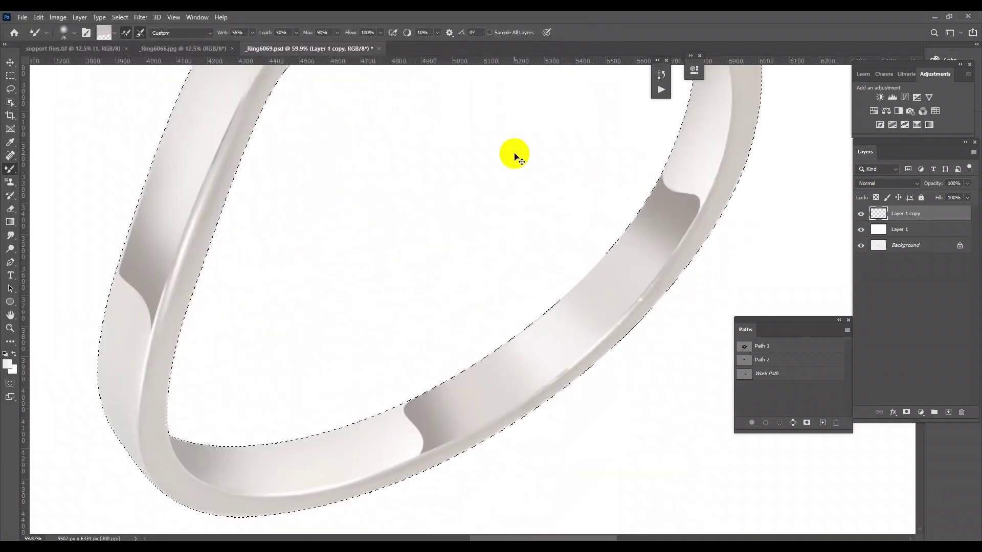
{"action": "left_click_drag", "start_coordinate": [547, 285], "coordinate": [657, 317]}
{"action": "mouse_move", "coordinate": [638, 365]}
{"action": "left_mouse_down"}
{"action": "mouse_move", "coordinate": [612, 324]}
{"action": "mouse_move", "coordinate": [689, 356]}
{"action": "left_mouse_up"}
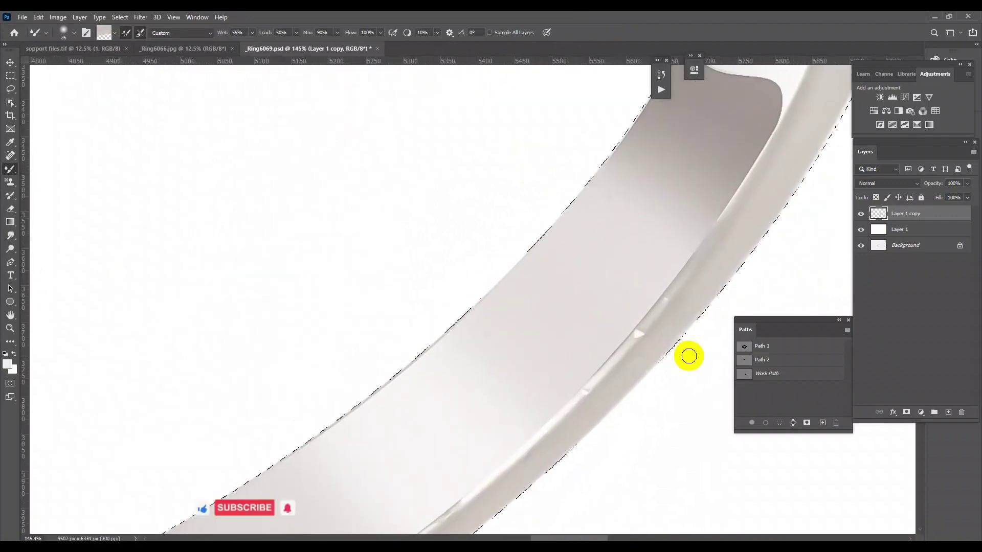
- Smudge away the white bumps along the band edge and reload the ring selection
{"action": "left_click", "coordinate": [10, 235]}
{"action": "scroll", "coordinate": [609, 378], "scroll_direction": "up", "scroll_amount": 3}
{"action": "mouse_move", "coordinate": [610, 408]}
{"action": "left_mouse_down"}
{"action": "mouse_move", "coordinate": [585, 390]}
{"action": "mouse_move", "coordinate": [559, 412]}
{"action": "mouse_move", "coordinate": [680, 283]}
{"action": "left_mouse_up"}
{"action": "mouse_move", "coordinate": [661, 319]}
{"action": "left_mouse_down"}
{"action": "mouse_move", "coordinate": [675, 295]}
{"action": "mouse_move", "coordinate": [657, 319]}
{"action": "left_mouse_up"}
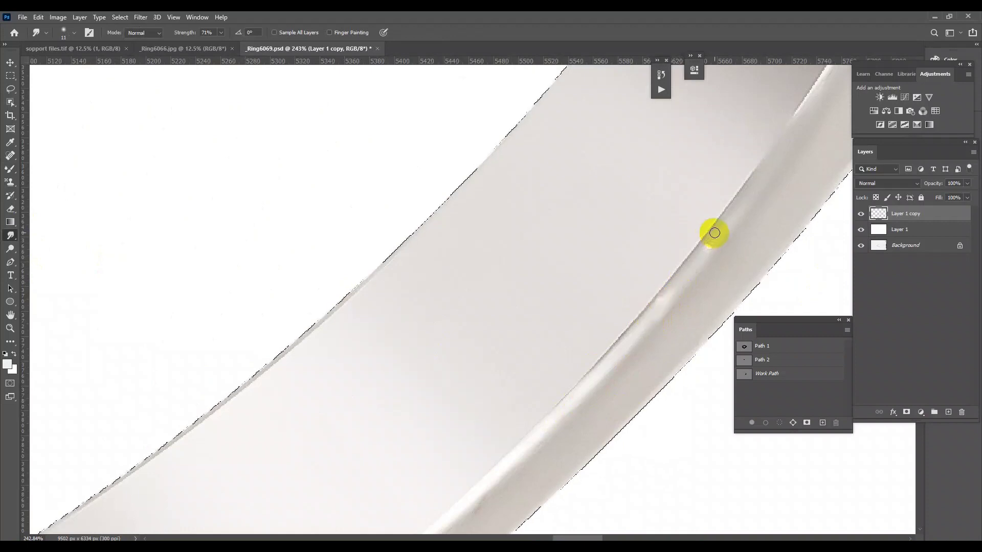
{"action": "mouse_move", "coordinate": [712, 248]}
{"action": "left_mouse_down"}
{"action": "mouse_move", "coordinate": [613, 310]}
{"action": "mouse_move", "coordinate": [584, 309]}
{"action": "mouse_move", "coordinate": [621, 333]}
{"action": "left_mouse_up"}
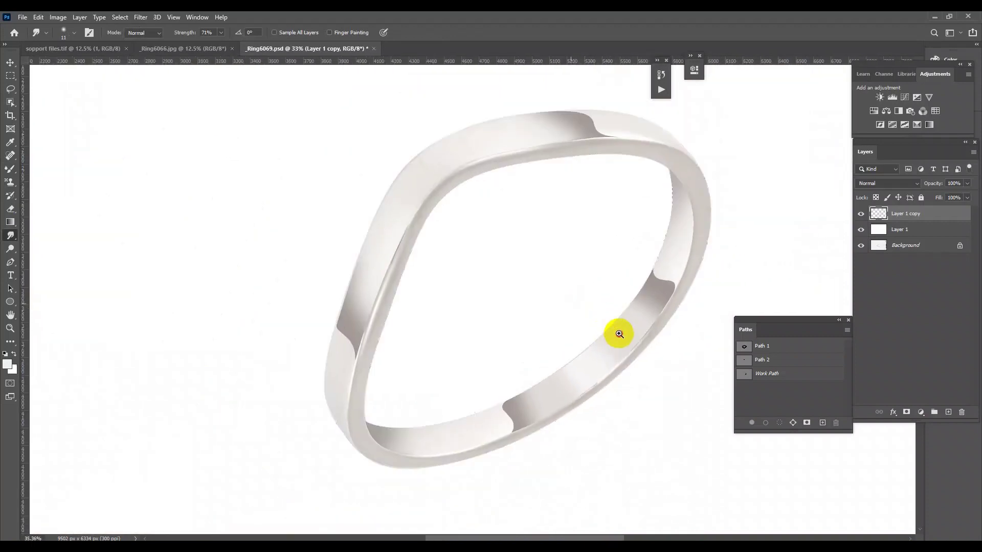
{"action": "left_click", "coordinate": [878, 214], "text": "ctrl"}
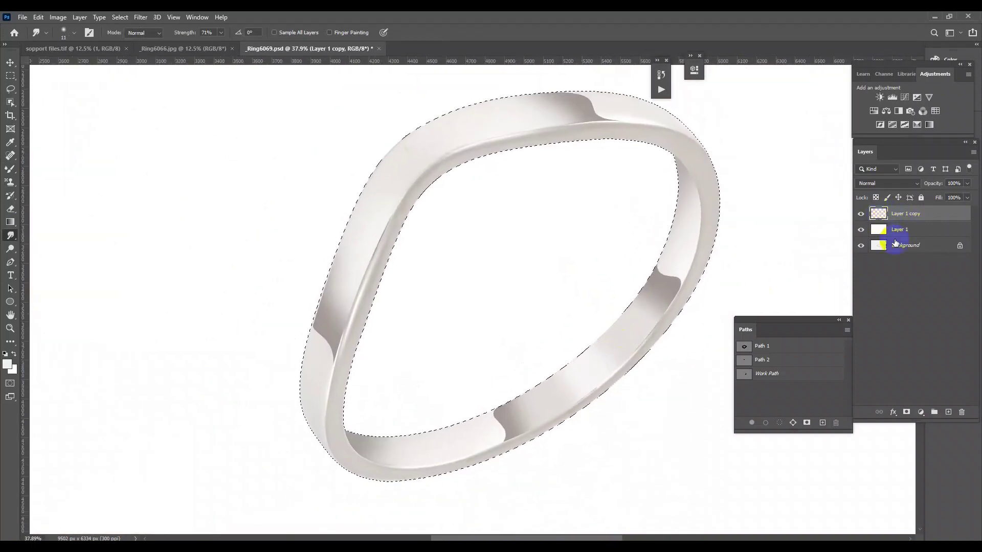
- Sample a grey from sopport files.tif and fill the ring selection in _Ring6069.psd
{"action": "left_click", "coordinate": [69, 50]}
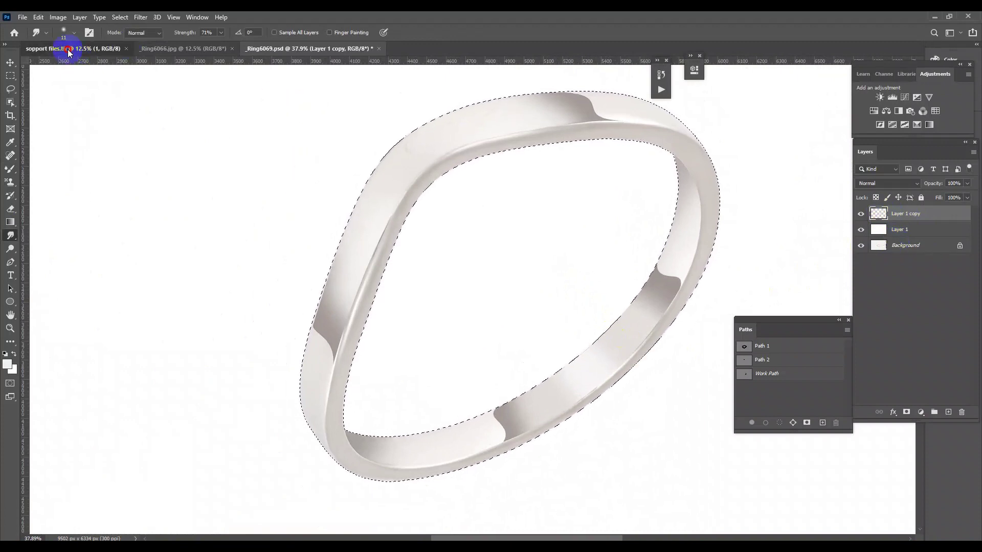
{"action": "right_click", "coordinate": [10, 169]}
{"action": "left_click", "coordinate": [41, 168]}
{"action": "left_click", "coordinate": [625, 227], "text": "alt"}
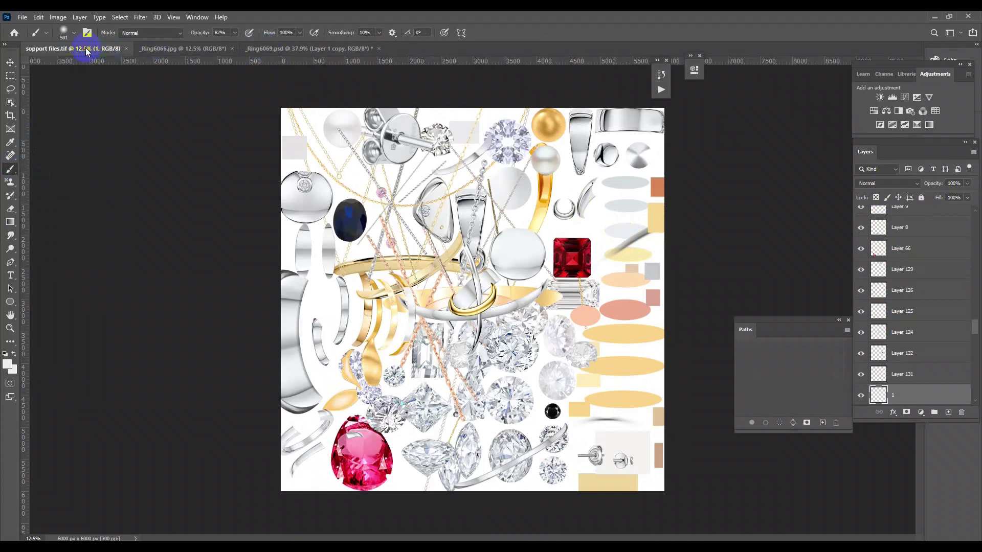
{"action": "left_click", "coordinate": [174, 50]}
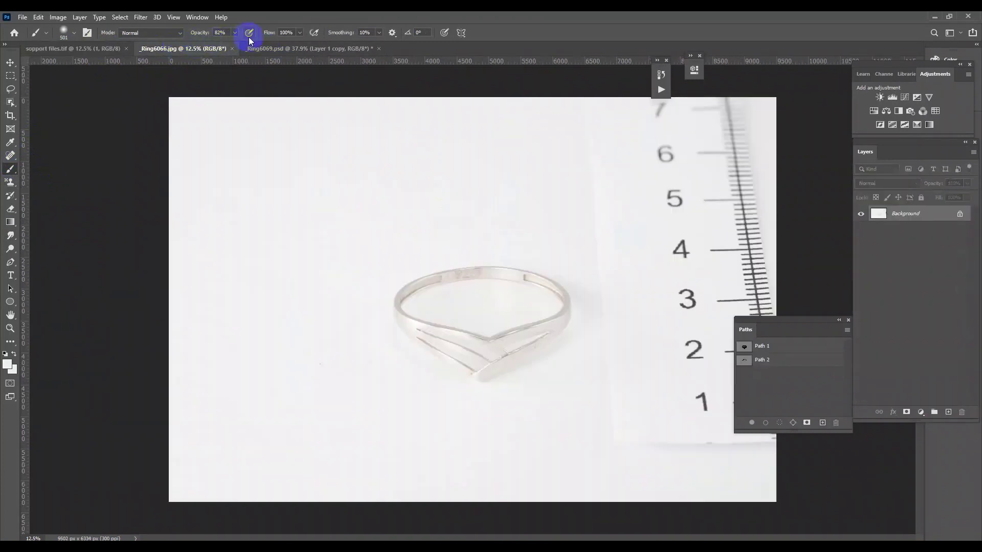
{"action": "left_click", "coordinate": [275, 48]}
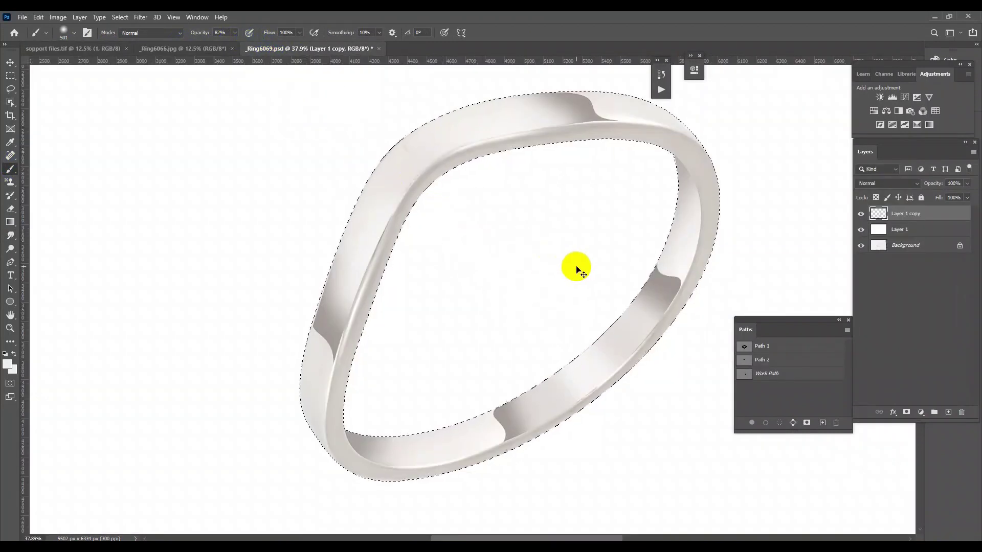
{"action": "key", "text": "alt+BackSpace"}
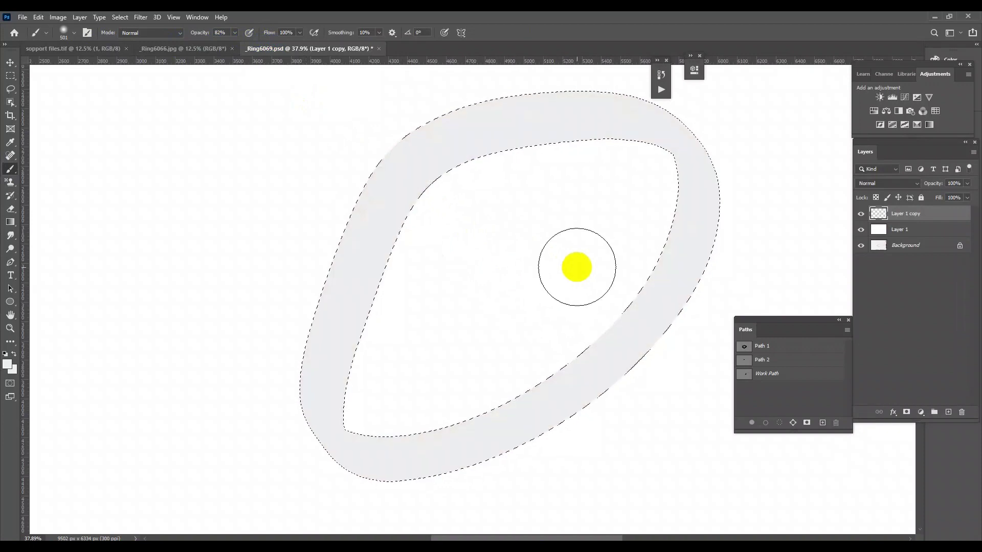
- Add Layer 2, set its blend mode to Color, and merge it into the ring layer
{"action": "left_click", "coordinate": [906, 183]}
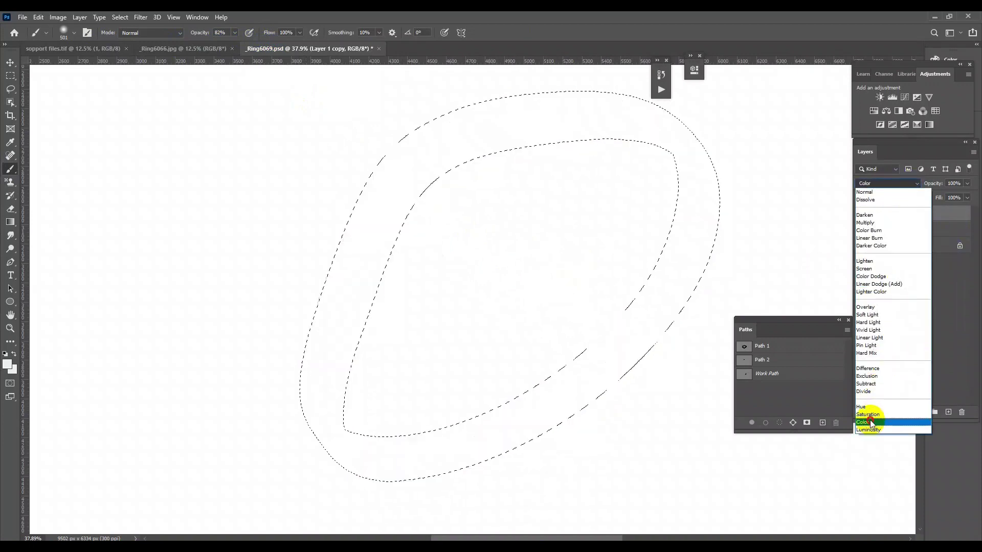
{"action": "key", "text": "Escape"}
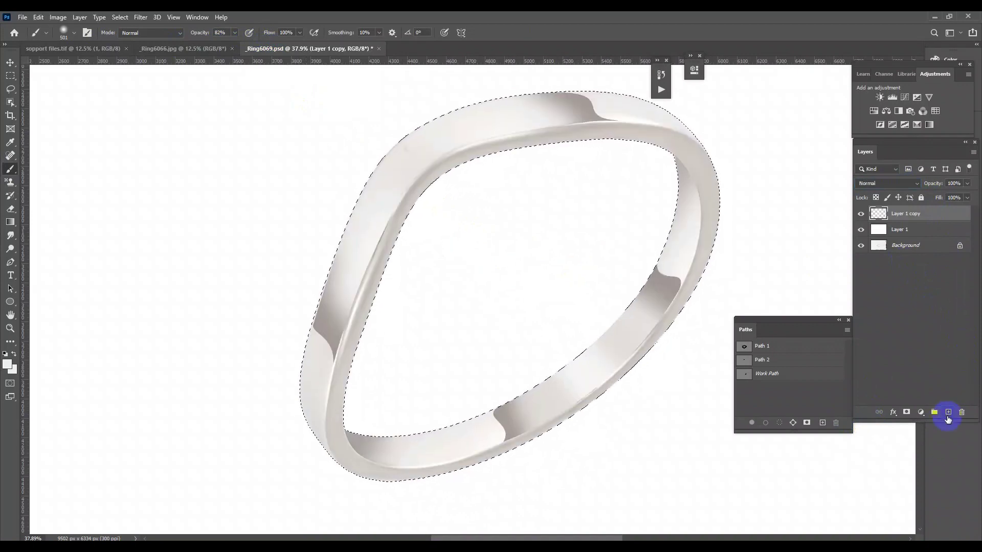
{"action": "left_click", "coordinate": [947, 415]}
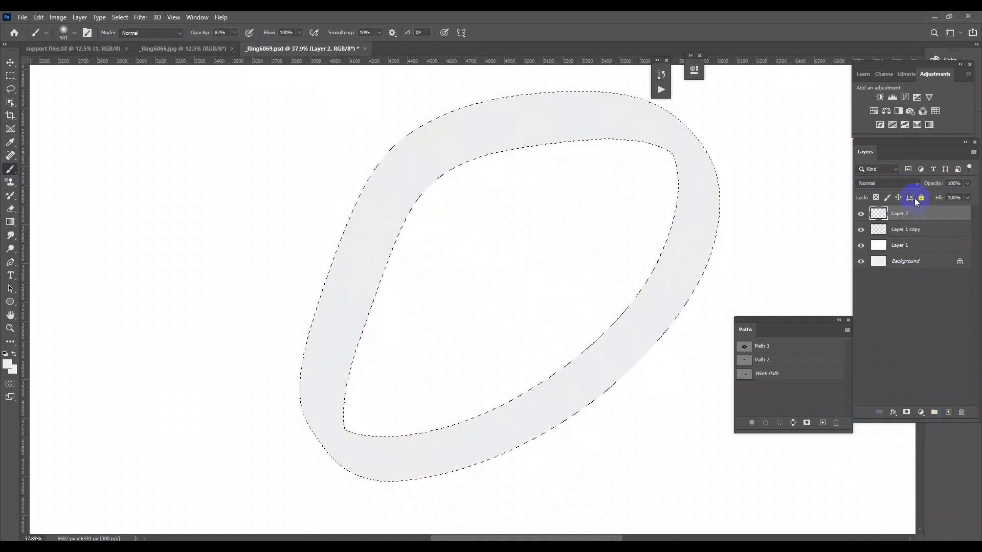
{"action": "left_click", "coordinate": [903, 183]}
{"action": "left_click", "coordinate": [877, 412]}
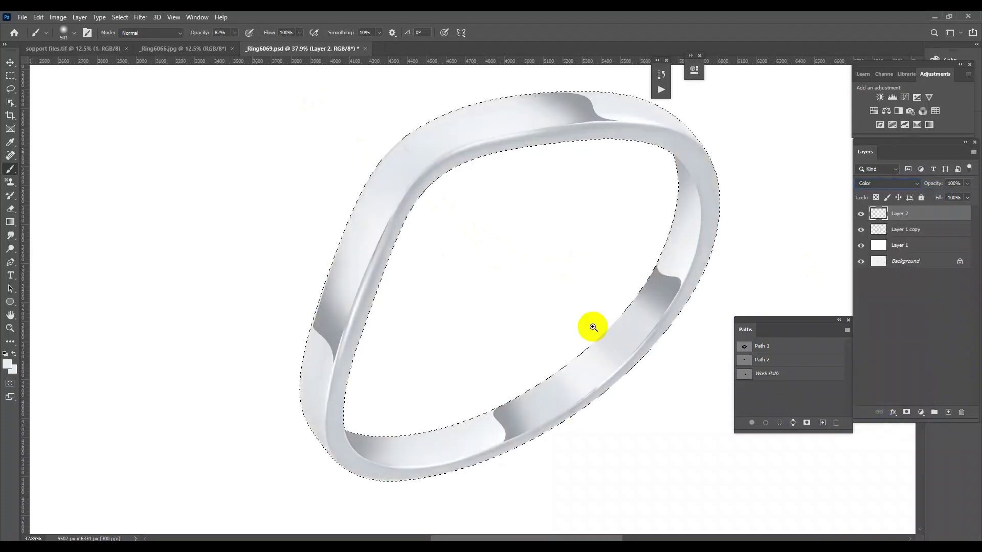
{"action": "scroll", "coordinate": [573, 293], "scroll_direction": "down", "scroll_amount": 1}
{"action": "key", "text": "ctrl+z"}
{"action": "key", "text": "ctrl+z"}
{"action": "left_click", "coordinate": [893, 98]}
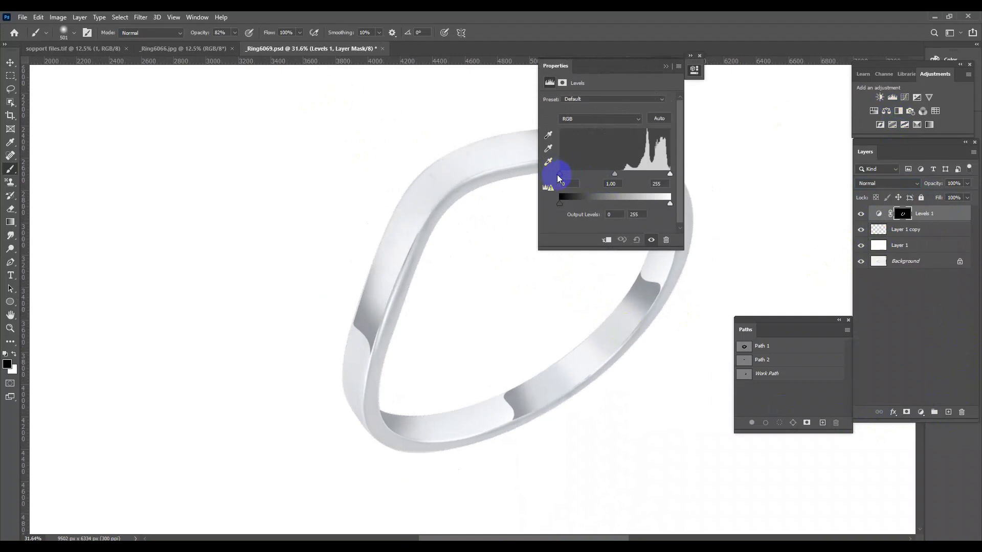
{"action": "left_click_drag", "start_coordinate": [579, 177], "coordinate": [588, 189]}
{"action": "left_click_drag", "start_coordinate": [670, 173], "coordinate": [668, 174]}
{"action": "left_click", "coordinate": [666, 66]}
{"action": "scroll", "coordinate": [476, 228], "scroll_direction": "up", "scroll_amount": 3}
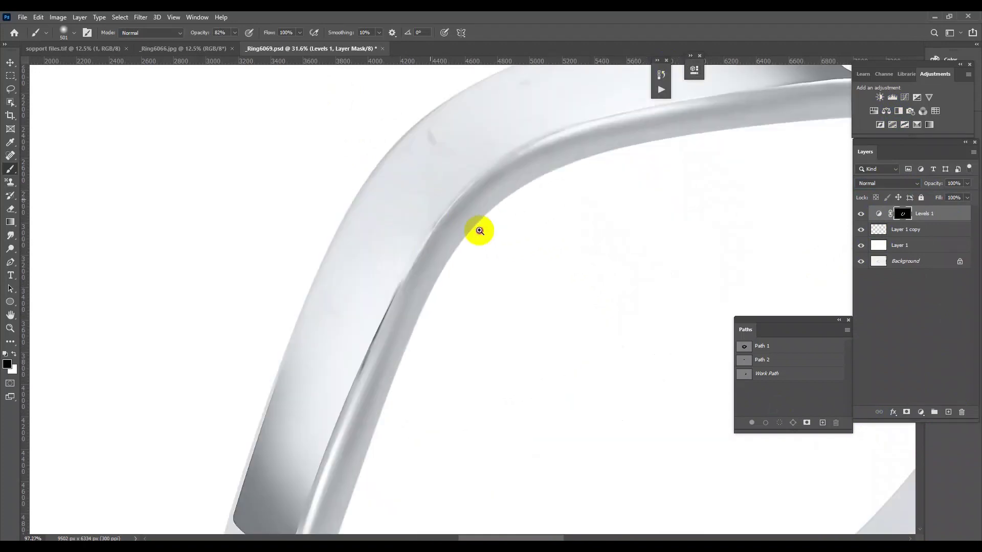
{"action": "scroll", "coordinate": [416, 234], "scroll_direction": "down", "scroll_amount": 3}
{"action": "scroll", "coordinate": [552, 252], "scroll_direction": "down", "scroll_amount": 1}
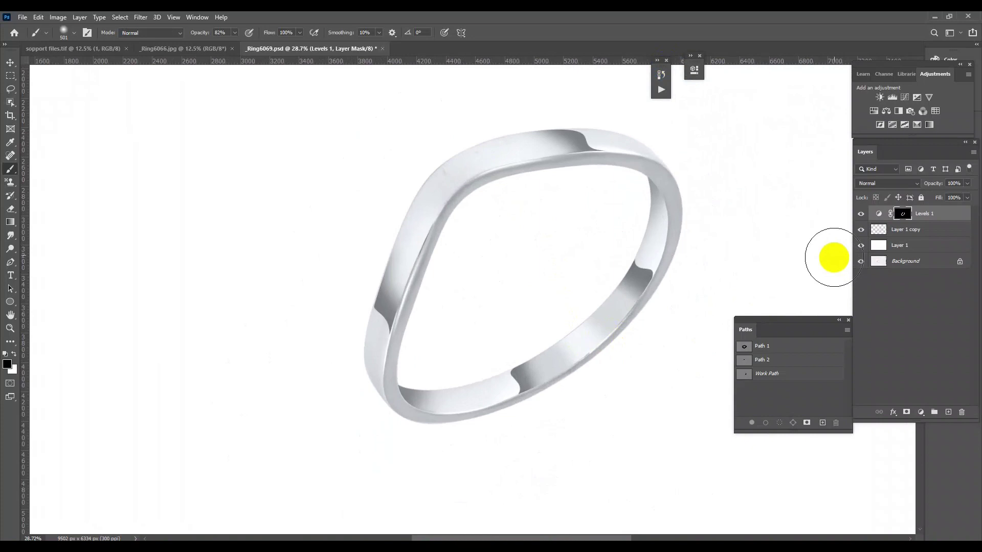
{"action": "left_click", "coordinate": [861, 213]}
{"action": "key", "text": "Delete"}
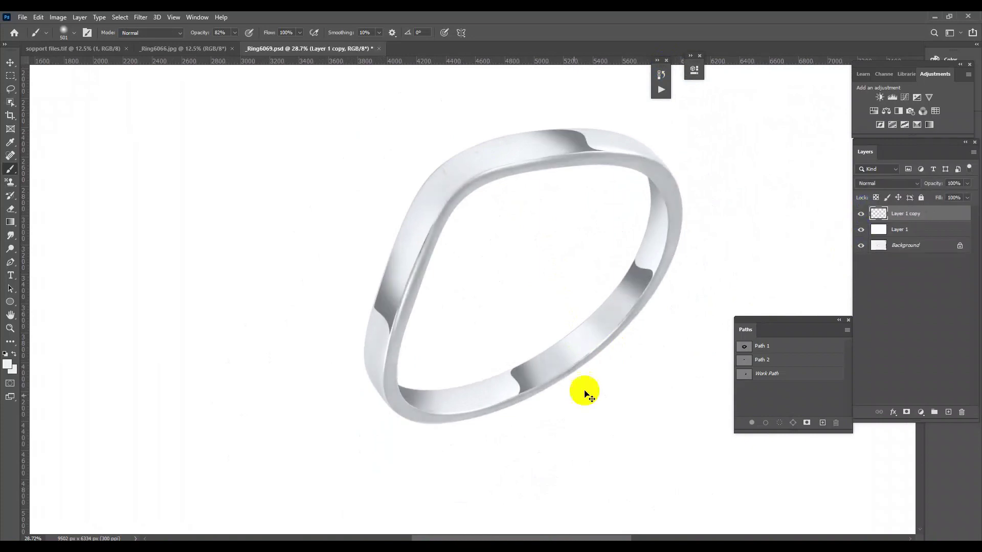
{"action": "scroll", "coordinate": [578, 387], "scroll_direction": "up", "scroll_amount": 10}
{"action": "scroll", "coordinate": [584, 404], "scroll_direction": "down", "scroll_amount": 10}
- Save the document and begin a Pen path of curved anchors up the ring's left edge
{"action": "scroll", "coordinate": [557, 353], "scroll_direction": "up", "scroll_amount": 2}
{"action": "key", "text": "ctrl+s"}
{"action": "left_click", "coordinate": [11, 262]}
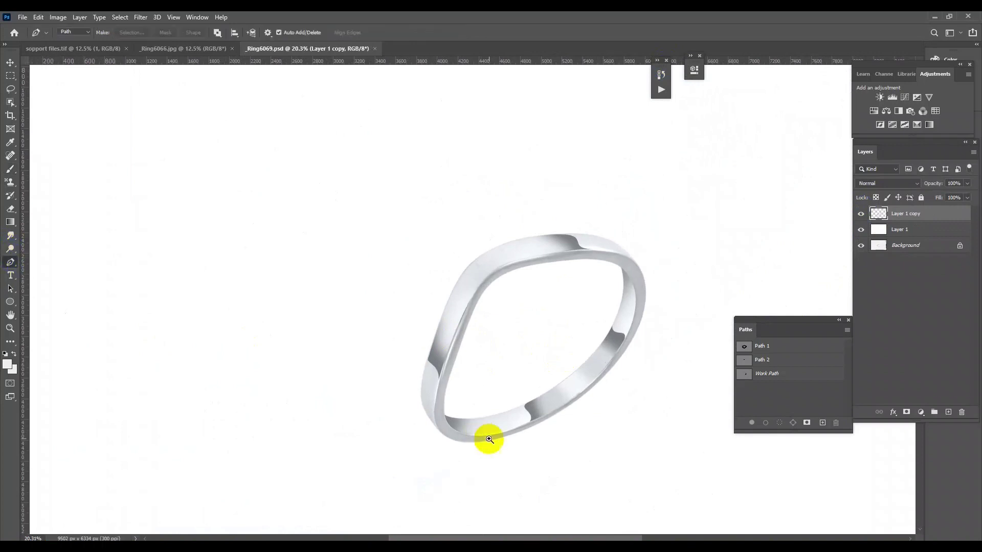
{"action": "scroll", "coordinate": [478, 448], "scroll_direction": "up", "scroll_amount": 8}
{"action": "left_click", "coordinate": [544, 459]}
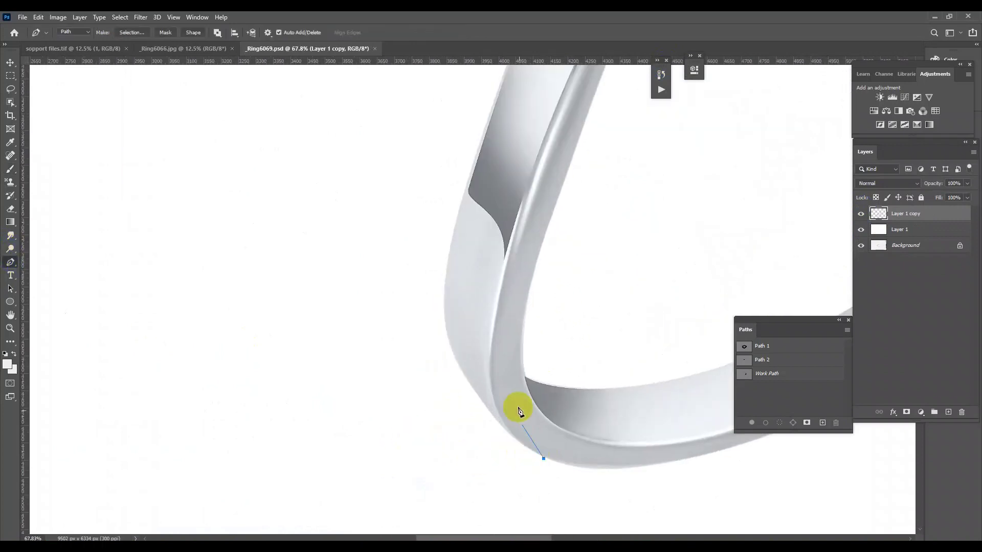
{"action": "mouse_move", "coordinate": [490, 347]}
{"action": "left_mouse_down"}
{"action": "mouse_move", "coordinate": [497, 251]}
{"action": "mouse_move", "coordinate": [432, 478]}
{"action": "left_mouse_up"}
{"action": "mouse_move", "coordinate": [515, 264]}
{"action": "left_mouse_down"}
{"action": "mouse_move", "coordinate": [546, 231]}
{"action": "mouse_move", "coordinate": [559, 194]}
{"action": "left_mouse_up"}
{"action": "left_click_drag", "start_coordinate": [678, 147], "coordinate": [748, 134]}
- Continue the curved path across the ring's top and down its right side, then close it
{"action": "left_click_drag", "start_coordinate": [672, 163], "coordinate": [80, 277]}
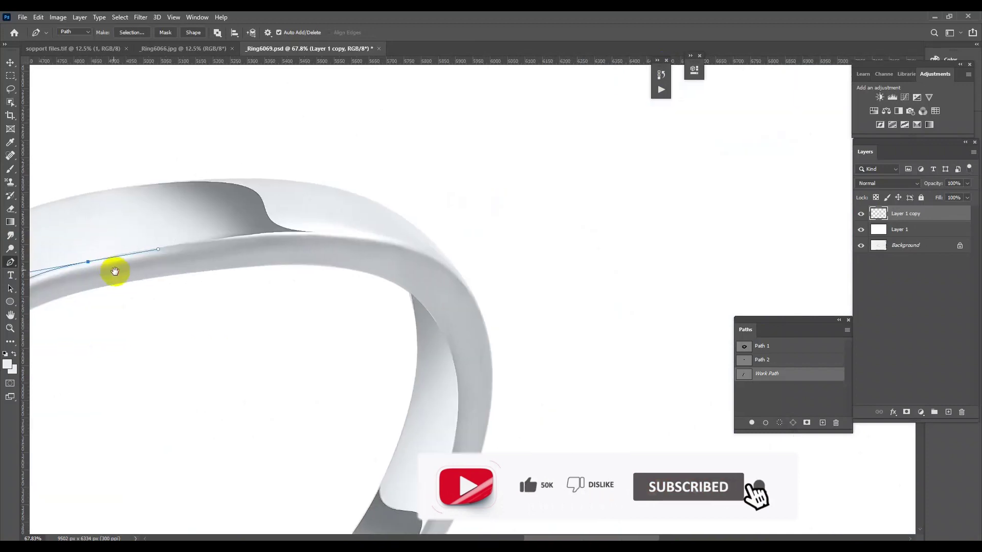
{"action": "mouse_move", "coordinate": [377, 242]}
{"action": "left_mouse_down"}
{"action": "mouse_move", "coordinate": [501, 256]}
{"action": "mouse_move", "coordinate": [472, 284]}
{"action": "left_mouse_up"}
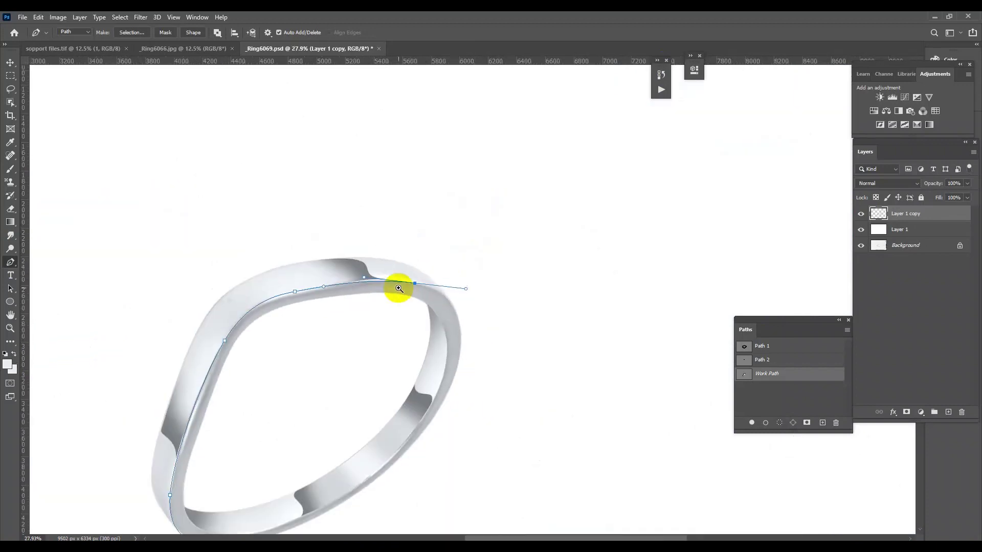
{"action": "key", "text": "ctrl+z"}
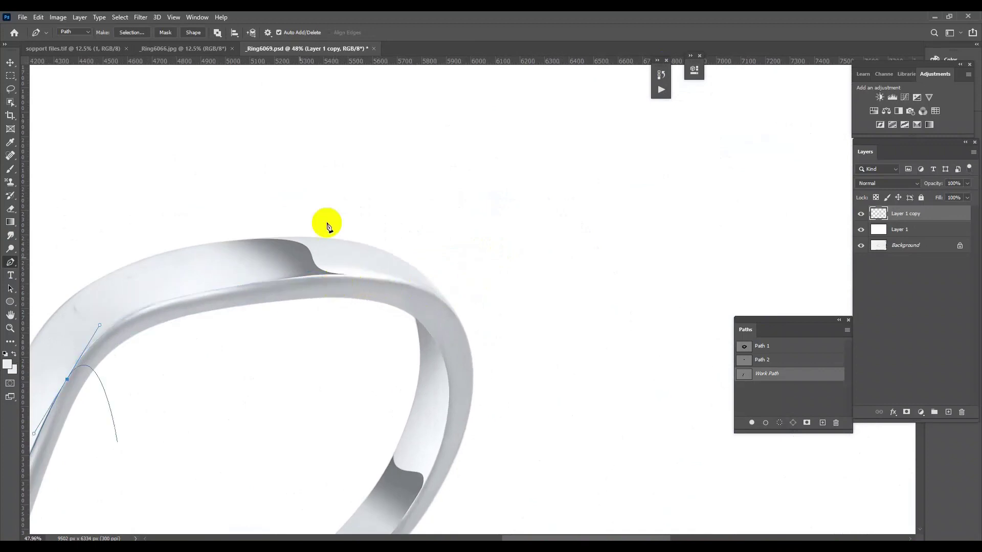
{"action": "left_click_drag", "start_coordinate": [274, 283], "coordinate": [417, 265]}
{"action": "left_click_drag", "start_coordinate": [502, 378], "coordinate": [518, 449]}
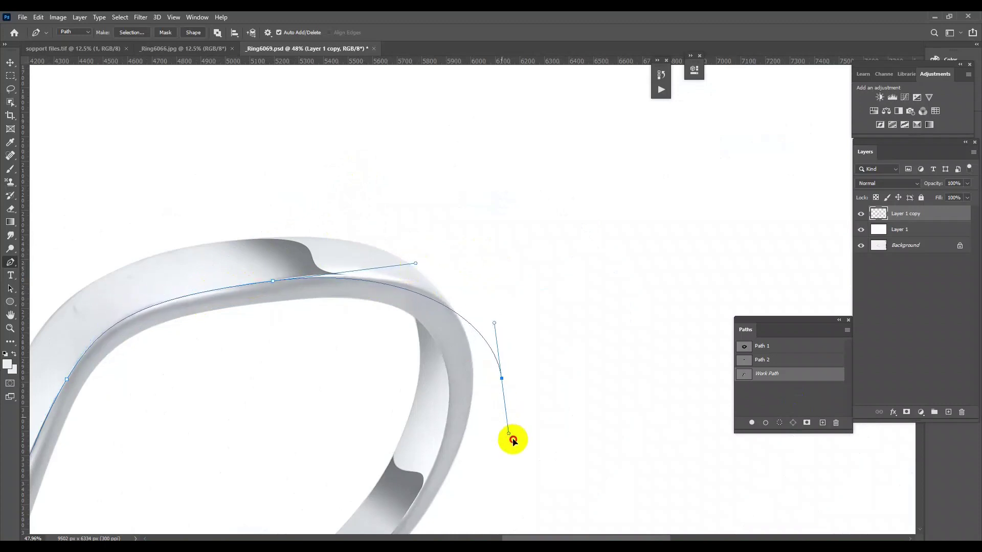
{"action": "key", "text": "ctrl+z"}
{"action": "mouse_move", "coordinate": [478, 391]}
{"action": "left_mouse_down"}
{"action": "mouse_move", "coordinate": [482, 502]}
{"action": "mouse_move", "coordinate": [483, 489]}
{"action": "left_mouse_up"}
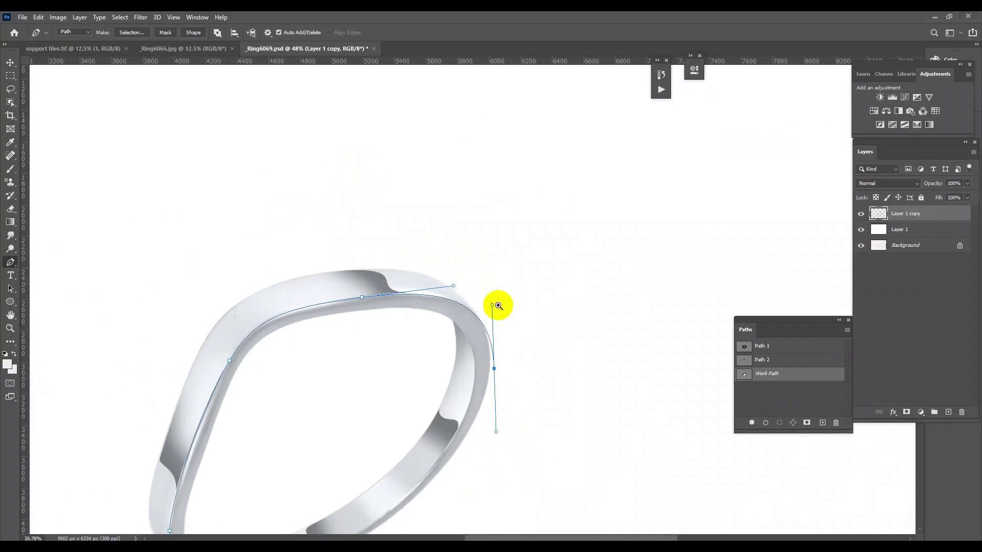
{"action": "left_click_drag", "start_coordinate": [202, 366], "coordinate": [299, 384]}
{"action": "left_click", "coordinate": [256, 353]}
- Adjust the lower-left anchor so it sits on the ring's edge
{"action": "key", "text": "ctrl+0"}
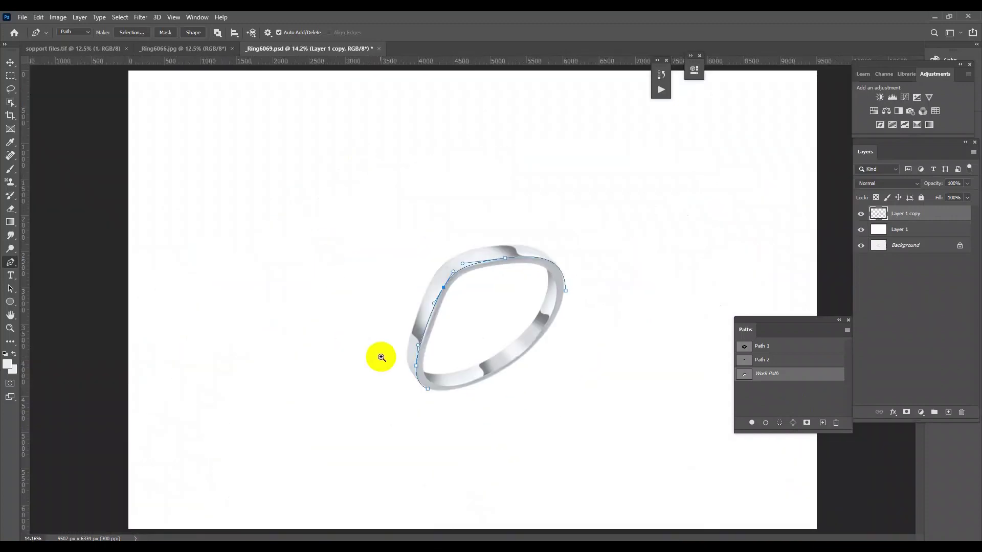
{"action": "left_click_drag", "start_coordinate": [382, 357], "coordinate": [463, 348]}
{"action": "left_click", "coordinate": [465, 381], "text": "ctrl"}
{"action": "left_click_drag", "start_coordinate": [465, 382], "coordinate": [468, 388]}
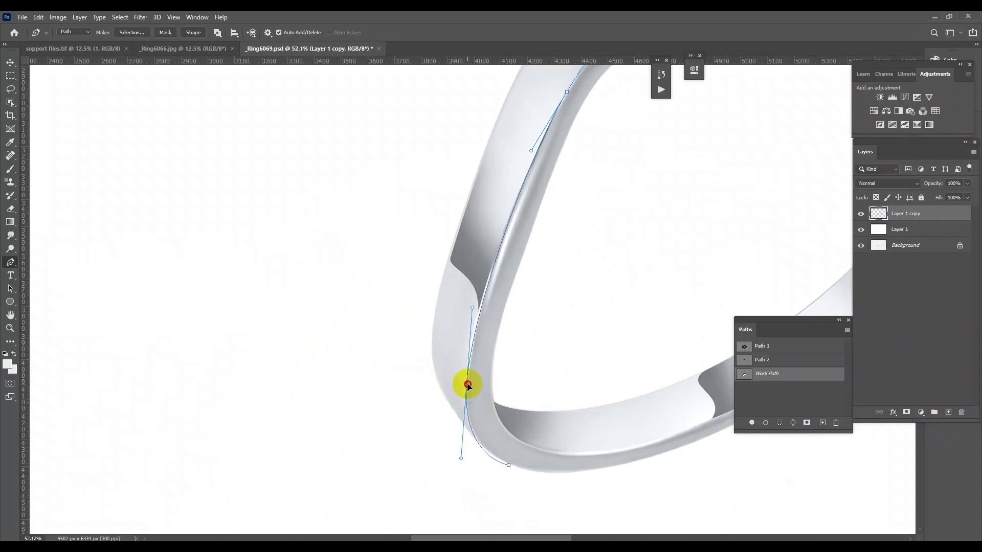
{"action": "scroll", "coordinate": [456, 370], "scroll_direction": "down", "scroll_amount": 5}
{"action": "left_click", "coordinate": [640, 260], "text": "ctrl"}
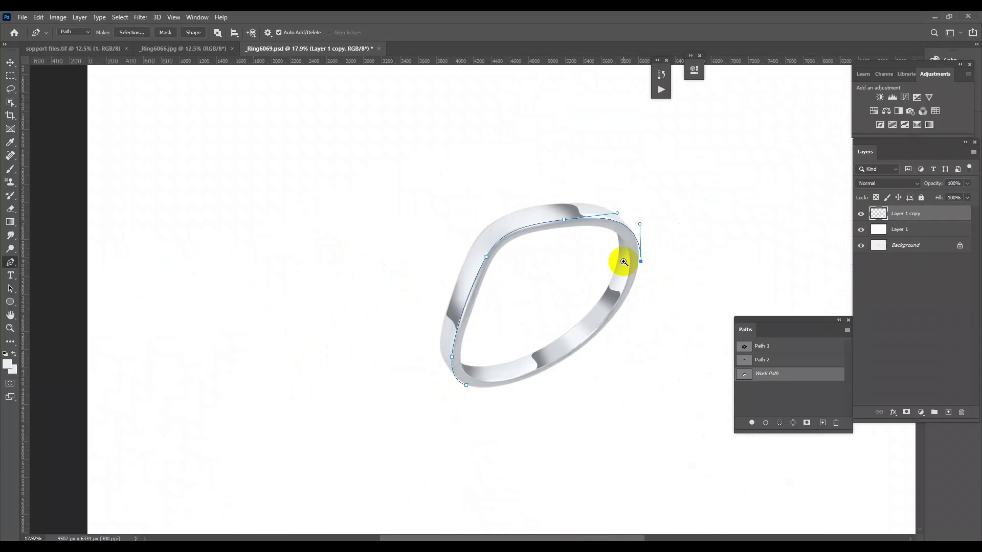
{"action": "scroll", "coordinate": [629, 259], "scroll_direction": "up", "scroll_amount": 5}
- Trace a further curved path down the right side and along the lower band to the inner corner
{"action": "left_click", "coordinate": [592, 187]}
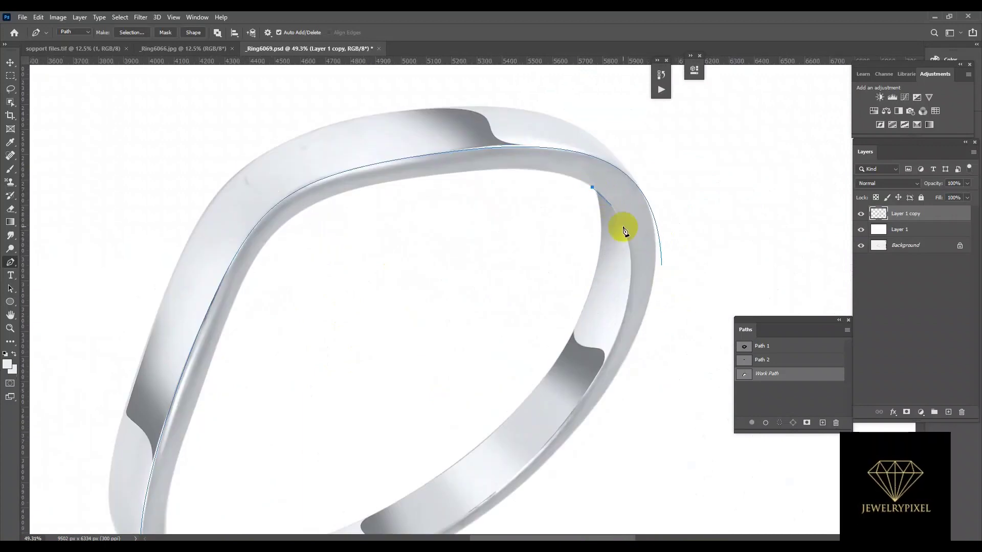
{"action": "left_click_drag", "start_coordinate": [628, 297], "coordinate": [616, 382]}
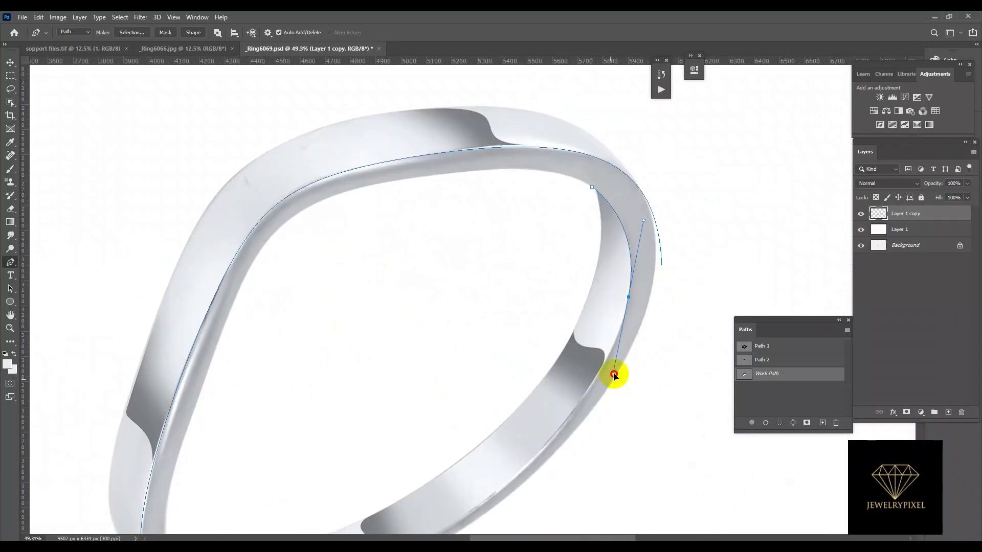
{"action": "mouse_move", "coordinate": [587, 416]}
{"action": "left_mouse_down"}
{"action": "mouse_move", "coordinate": [623, 338]}
{"action": "mouse_move", "coordinate": [491, 426]}
{"action": "left_mouse_up"}
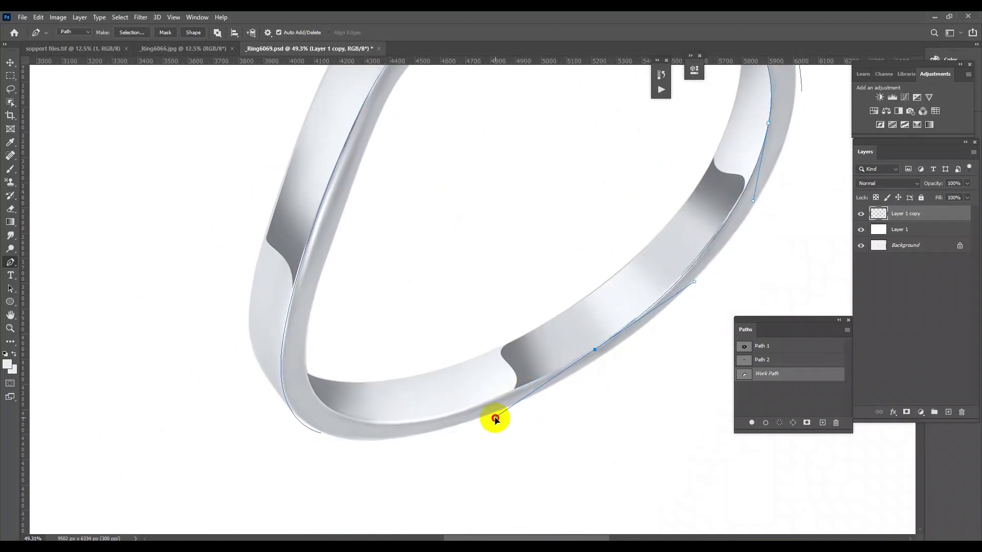
{"action": "left_click_drag", "start_coordinate": [498, 412], "coordinate": [495, 414]}
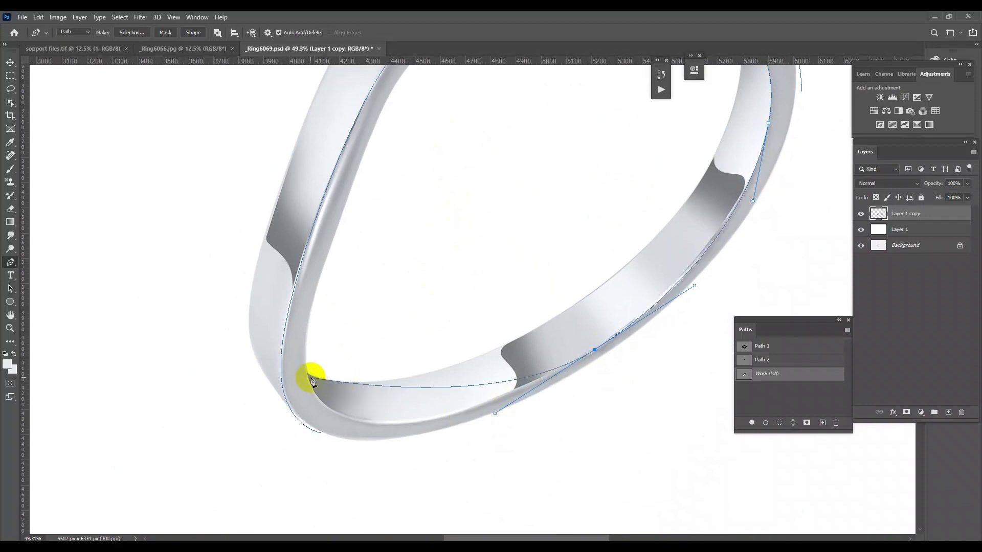
{"action": "mouse_move", "coordinate": [307, 374]}
{"action": "left_mouse_down"}
{"action": "mouse_move", "coordinate": [289, 272]}
{"action": "mouse_move", "coordinate": [313, 368]}
{"action": "mouse_move", "coordinate": [364, 401]}
{"action": "mouse_move", "coordinate": [325, 336]}
{"action": "left_mouse_up"}
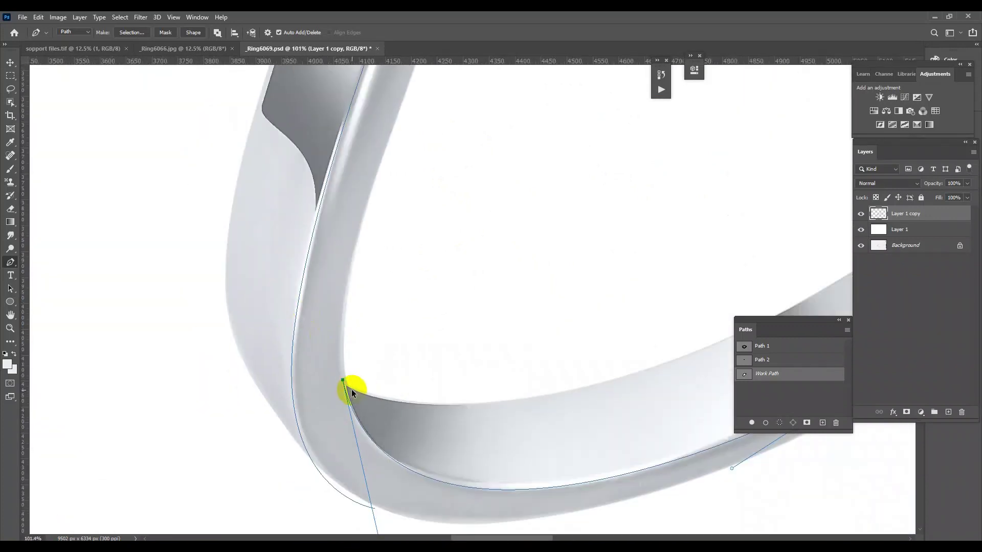
{"action": "left_click_drag", "start_coordinate": [447, 431], "coordinate": [347, 356]}
{"action": "left_click_drag", "start_coordinate": [346, 405], "coordinate": [268, 392]}
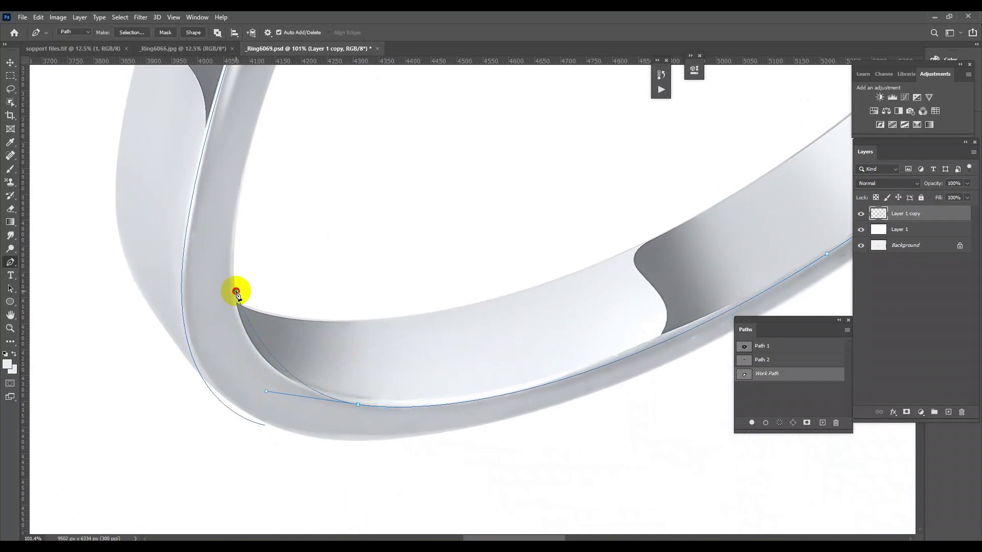
{"action": "left_click_drag", "start_coordinate": [235, 291], "coordinate": [239, 253]}
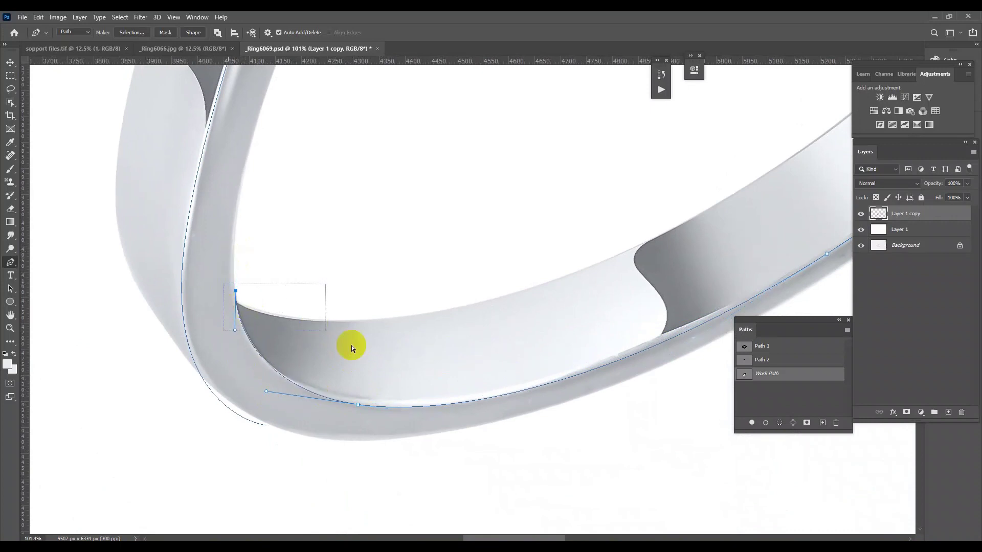
{"action": "scroll", "coordinate": [307, 287], "scroll_direction": "down", "scroll_amount": 5}
{"action": "scroll", "coordinate": [424, 269], "scroll_direction": "down", "scroll_amount": 2}
{"action": "scroll", "coordinate": [412, 263], "scroll_direction": "down", "scroll_amount": 1}
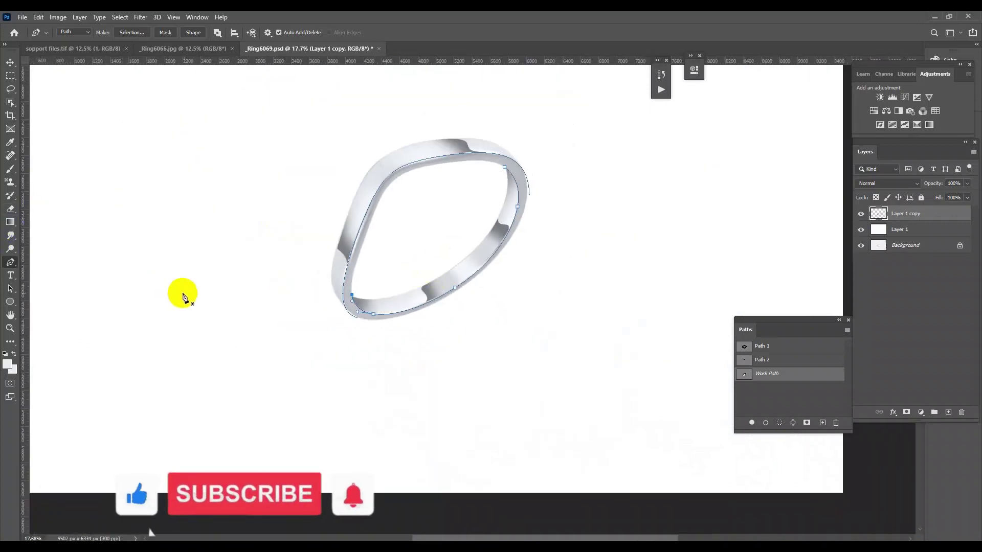
- Reset the paint colour to black and set the brush size to 3 px
{"action": "key", "text": "d"}
{"action": "key", "text": "b"}
{"action": "right_click", "coordinate": [325, 176]}
{"action": "left_click_drag", "start_coordinate": [332, 178], "coordinate": [316, 180]}
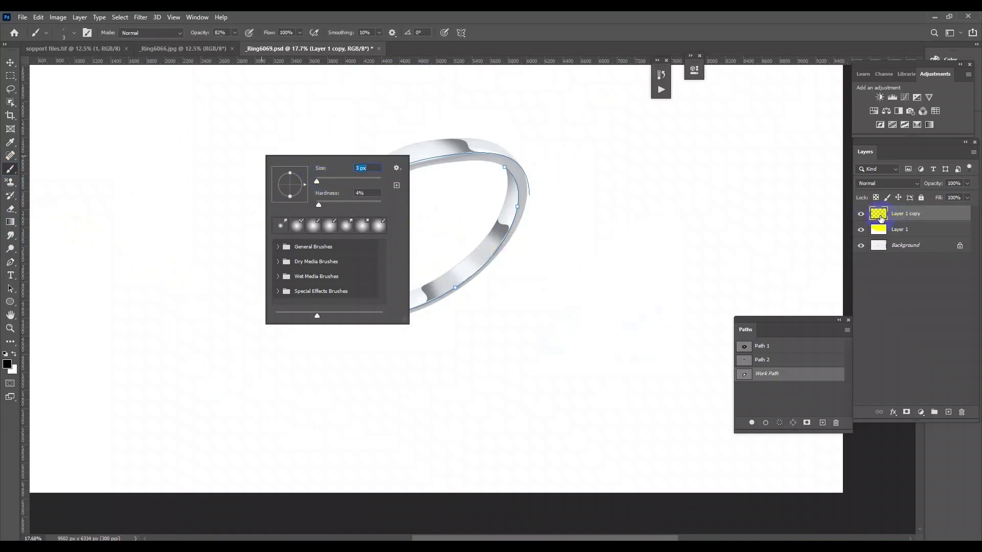
{"action": "left_click", "coordinate": [880, 218]}
- Add a new empty Layer 2 and select all the ring path's anchors for stroking with the brush
{"action": "left_click", "coordinate": [949, 413]}
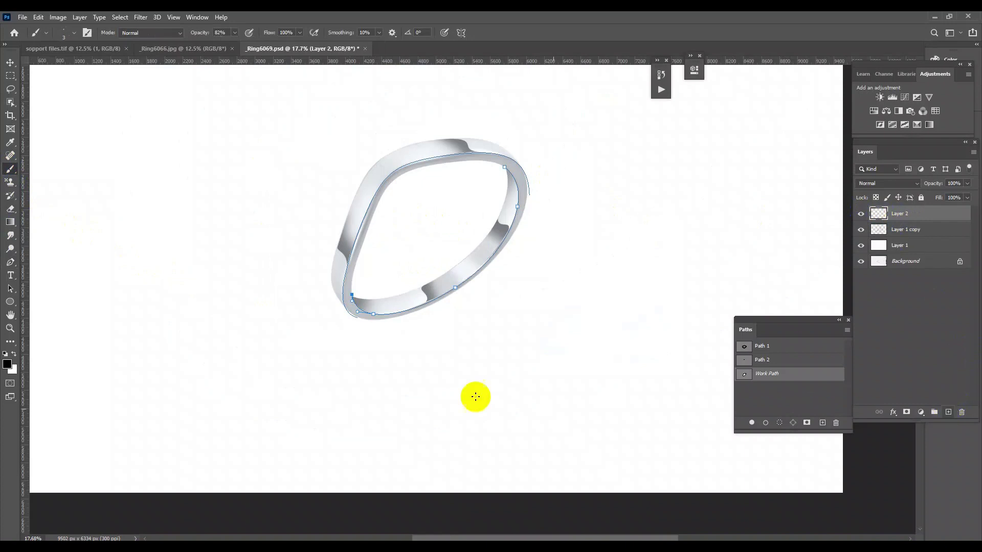
{"action": "left_click", "coordinate": [12, 263]}
{"action": "left_click_drag", "start_coordinate": [250, 128], "coordinate": [626, 357]}
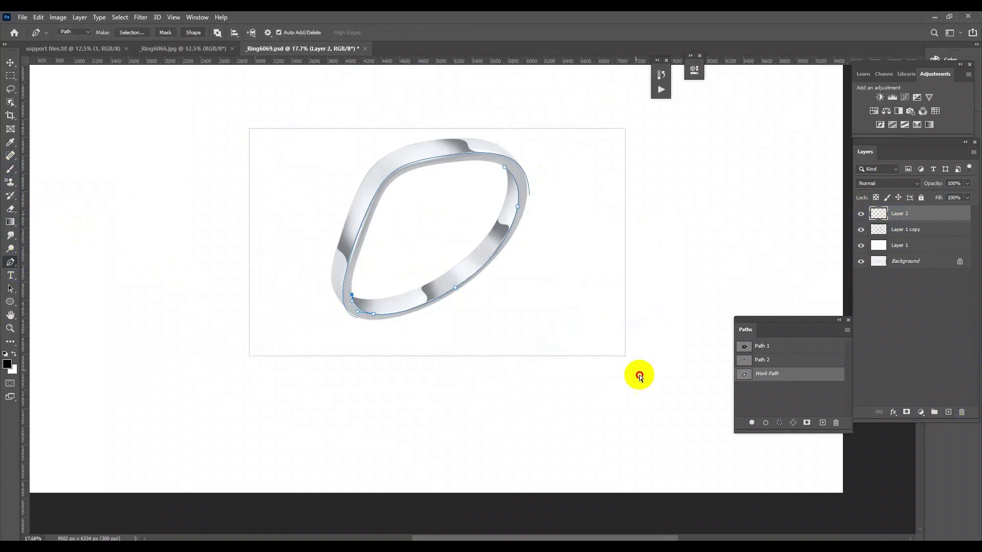
{"action": "left_click", "coordinate": [14, 169]}
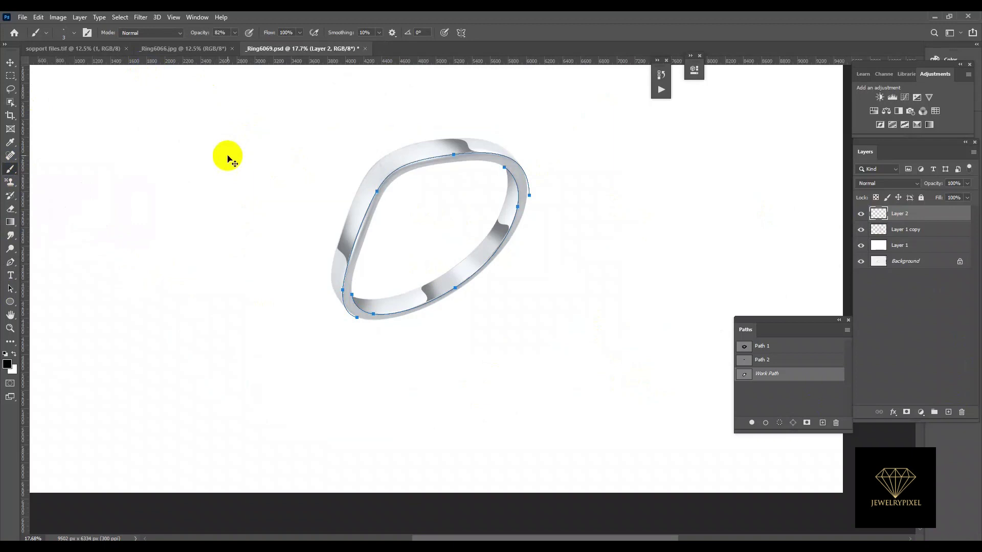
- Soften the stroked edge line on Layer 2 with a 3.3 px Gaussian Blur
{"action": "mouse_move", "coordinate": [494, 192]}
{"action": "left_mouse_down"}
{"action": "mouse_move", "coordinate": [565, 270]}
{"action": "mouse_move", "coordinate": [230, 138]}
{"action": "left_mouse_up"}
{"action": "left_click", "coordinate": [140, 17]}
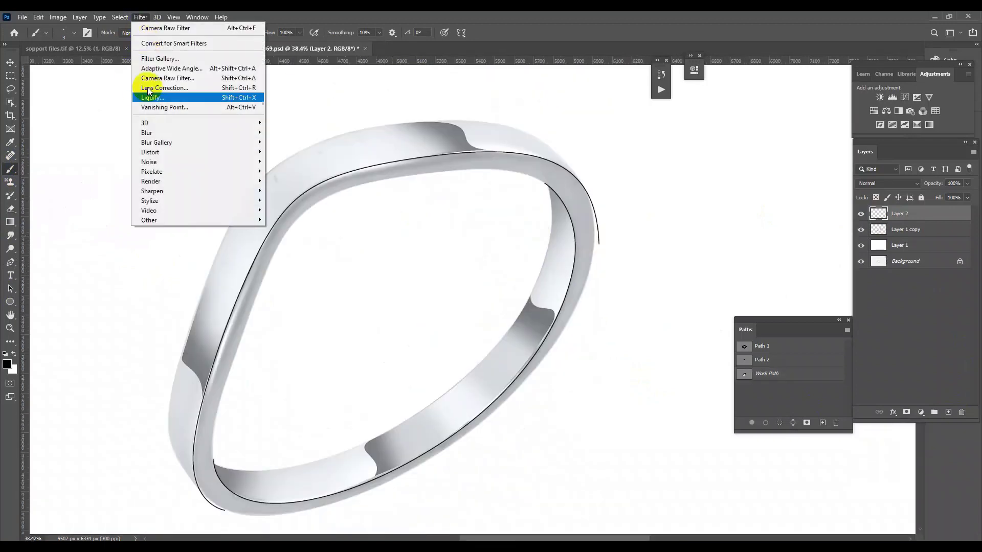
{"action": "mouse_move", "coordinate": [146, 133]}
{"action": "left_click", "coordinate": [292, 172]}
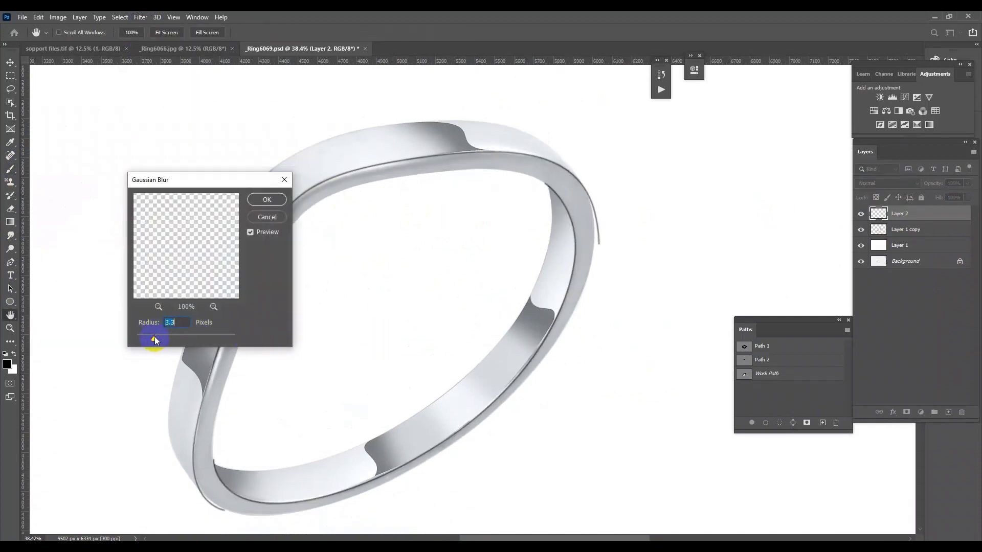
{"action": "left_click", "coordinate": [262, 198]}
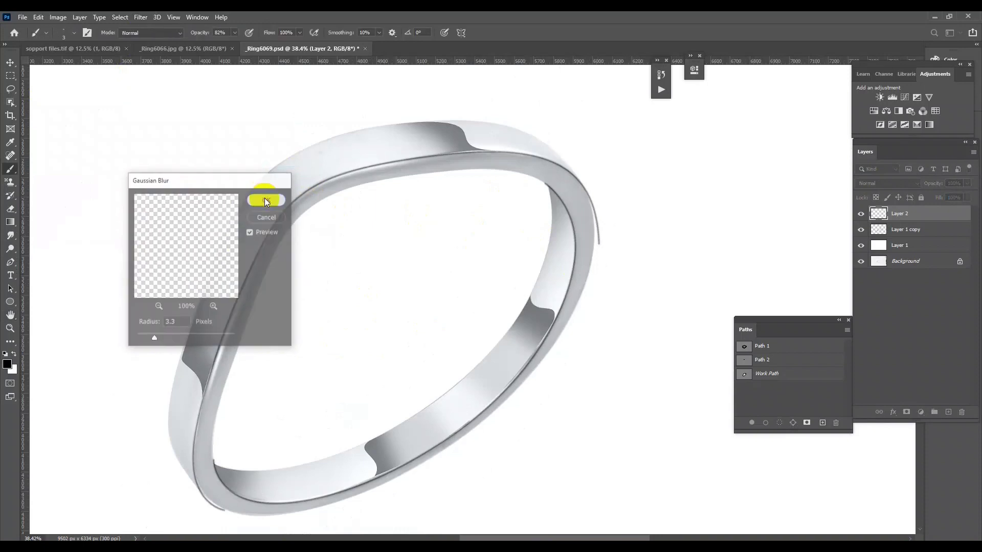
{"action": "key", "text": "b"}
{"action": "left_click_drag", "start_coordinate": [632, 264], "coordinate": [977, 378]}
- Add a mask to Layer 2 and paint out the stray line ends with a 161 px black brush
{"action": "left_click", "coordinate": [905, 413]}
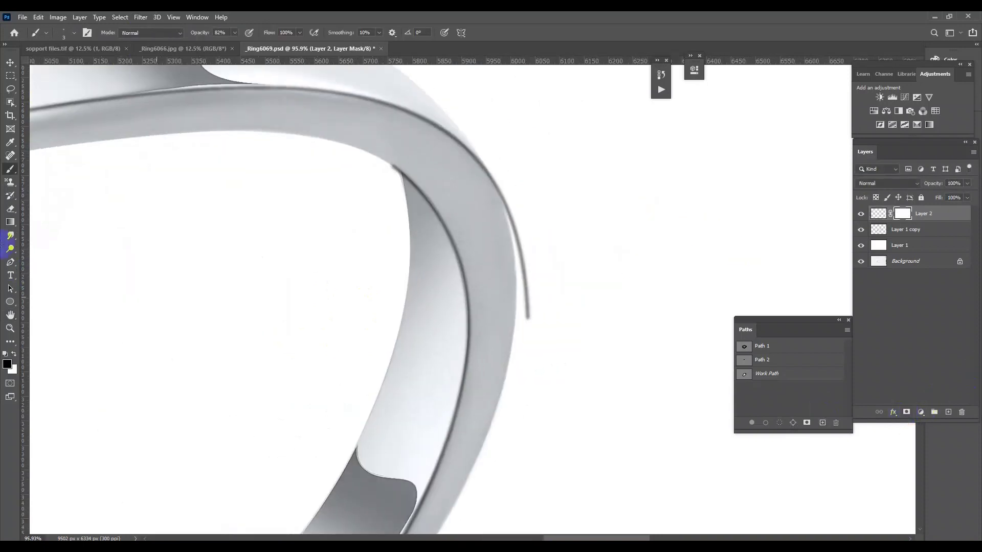
{"action": "right_click", "coordinate": [10, 170]}
{"action": "left_click", "coordinate": [46, 167]}
{"action": "mouse_move", "coordinate": [504, 240]}
{"action": "left_mouse_down"}
{"action": "mouse_move", "coordinate": [536, 298]}
{"action": "mouse_move", "coordinate": [528, 224]}
{"action": "left_mouse_up"}
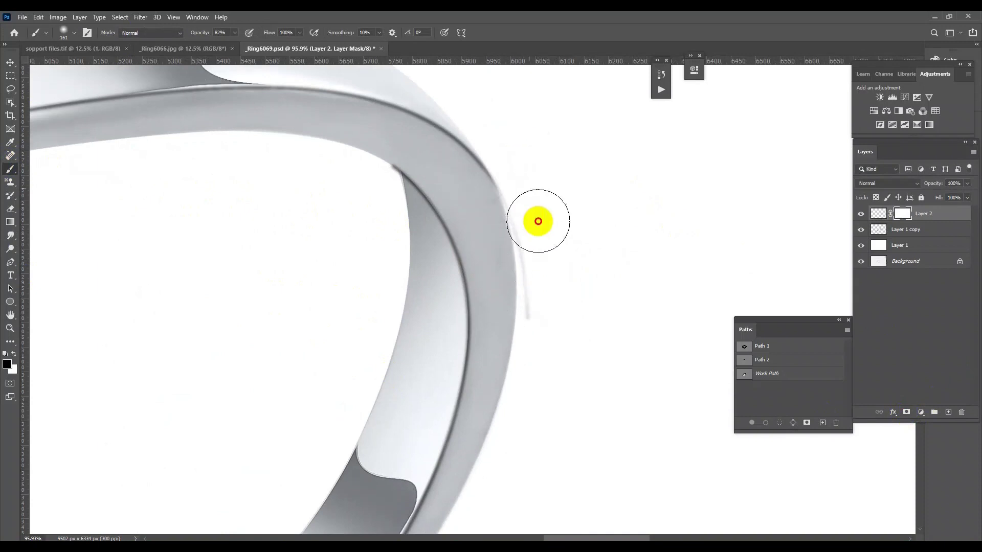
{"action": "mouse_move", "coordinate": [511, 147]}
{"action": "left_mouse_down"}
{"action": "mouse_move", "coordinate": [541, 335]}
{"action": "mouse_move", "coordinate": [530, 263]}
{"action": "left_mouse_up"}
{"action": "mouse_move", "coordinate": [373, 153]}
{"action": "left_mouse_down"}
{"action": "mouse_move", "coordinate": [362, 147]}
{"action": "mouse_move", "coordinate": [373, 154]}
{"action": "left_mouse_up"}
- Inspect the ring's edge up close and save the document
{"action": "scroll", "coordinate": [536, 258], "scroll_direction": "down", "scroll_amount": 3}
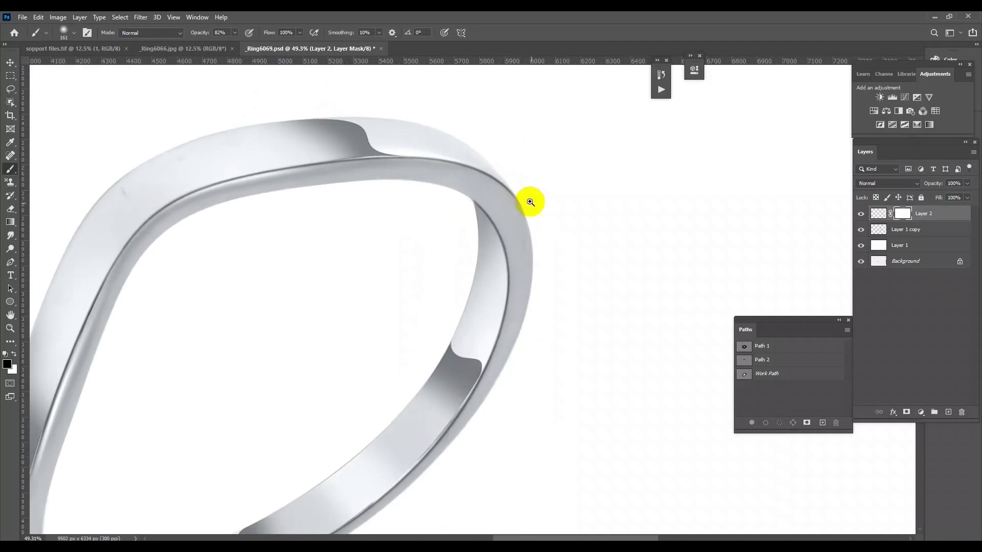
{"action": "scroll", "coordinate": [553, 235], "scroll_direction": "down", "scroll_amount": 3}
{"action": "scroll", "coordinate": [322, 387], "scroll_direction": "up", "scroll_amount": 2}
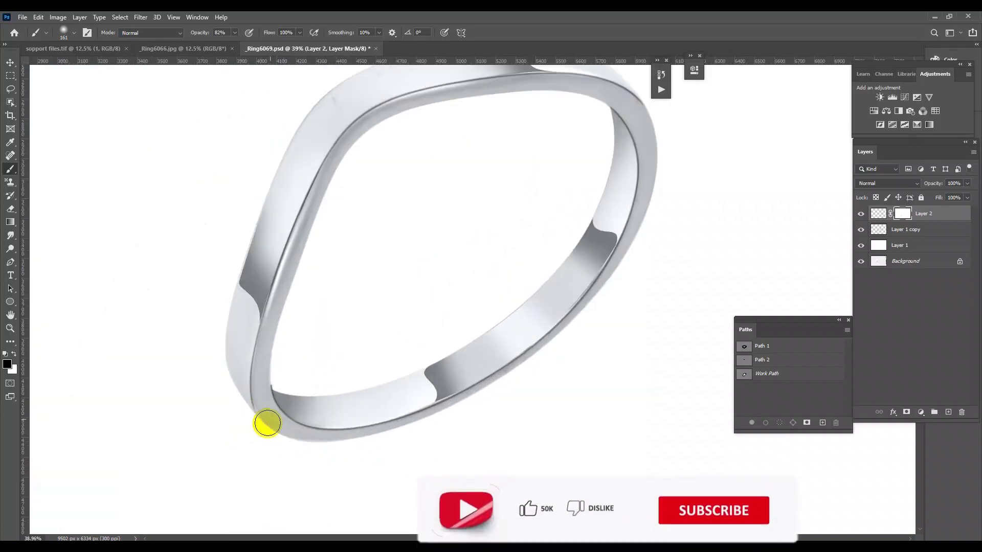
{"action": "left_click", "coordinate": [261, 428]}
{"action": "mouse_move", "coordinate": [269, 431]}
{"action": "left_mouse_down"}
{"action": "mouse_move", "coordinate": [594, 320]}
{"action": "mouse_move", "coordinate": [632, 329]}
{"action": "mouse_move", "coordinate": [557, 261]}
{"action": "mouse_move", "coordinate": [551, 390]}
{"action": "mouse_move", "coordinate": [607, 415]}
{"action": "mouse_move", "coordinate": [544, 358]}
{"action": "mouse_move", "coordinate": [535, 329]}
{"action": "mouse_move", "coordinate": [604, 345]}
{"action": "mouse_move", "coordinate": [554, 285]}
{"action": "mouse_move", "coordinate": [482, 301]}
{"action": "mouse_move", "coordinate": [532, 307]}
{"action": "left_mouse_up"}
{"action": "key", "text": "ctrl+s"}
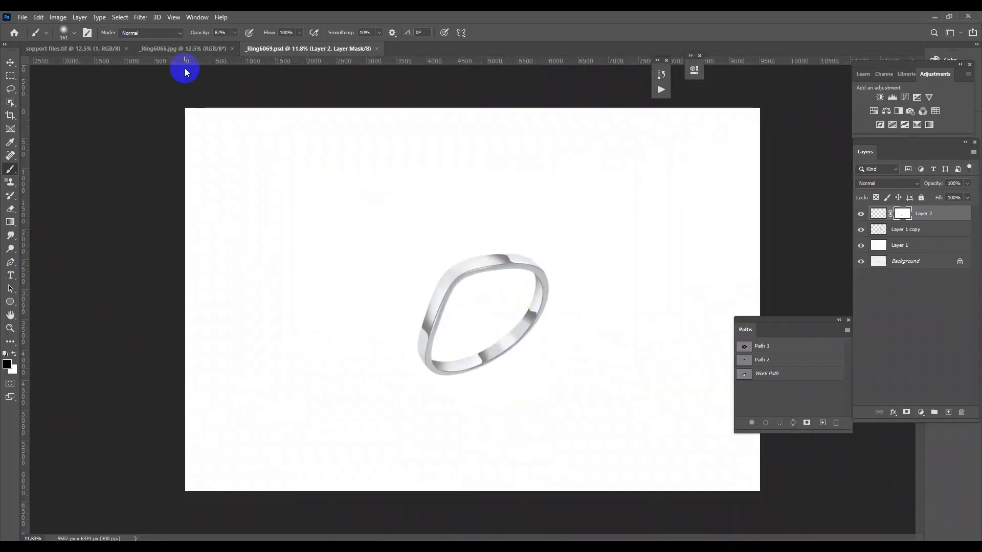
- Copy the shadow stroke layer from the support file and transform it beneath the ring
{"action": "left_click_drag", "start_coordinate": [87, 50], "coordinate": [11, 120]}
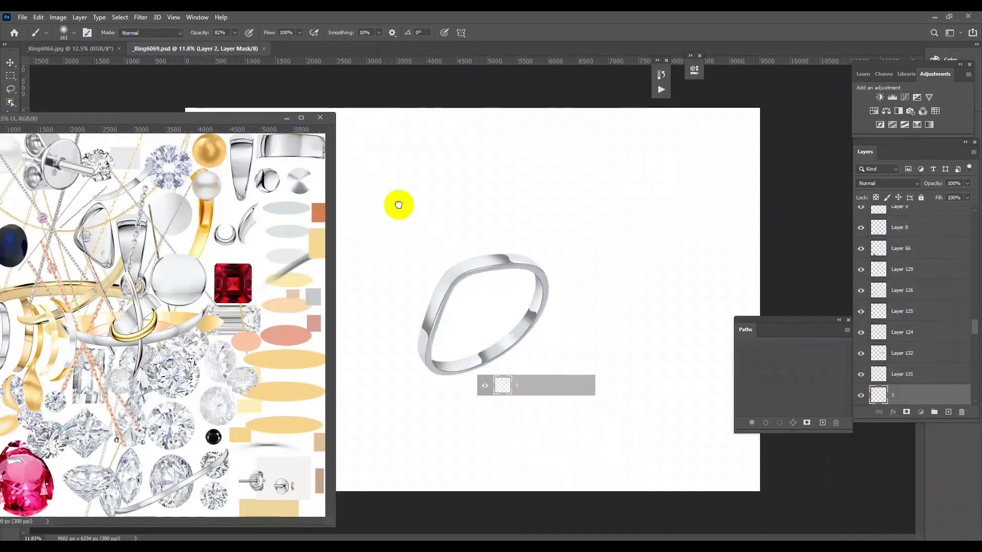
{"action": "left_click_drag", "start_coordinate": [919, 391], "coordinate": [396, 205]}
{"action": "left_click_drag", "start_coordinate": [234, 119], "coordinate": [373, 48]}
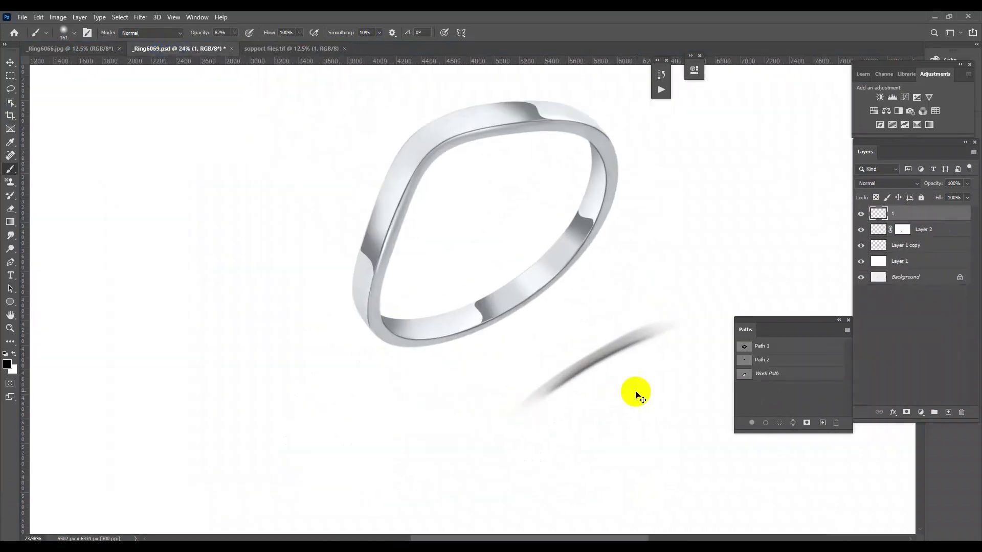
{"action": "key", "text": "ctrl+t"}
{"action": "left_click_drag", "start_coordinate": [636, 390], "coordinate": [566, 354]}
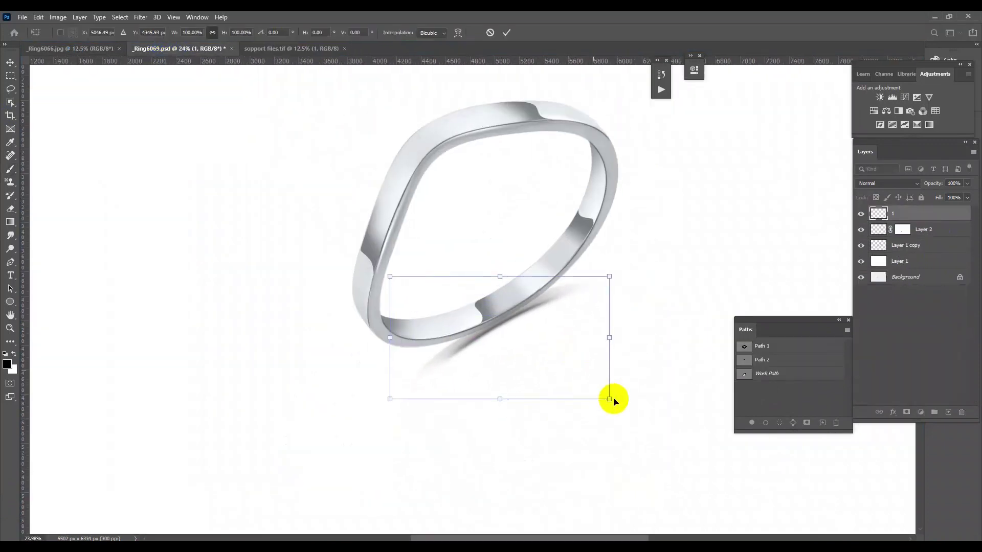
{"action": "left_click_drag", "start_coordinate": [610, 400], "coordinate": [639, 410]}
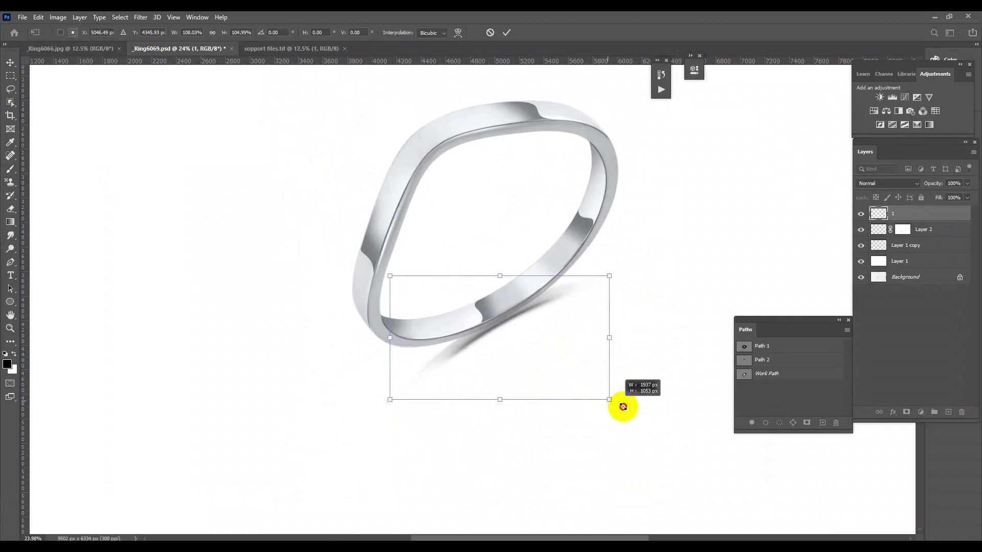
{"action": "key", "text": "Return"}
- Move layer 1 below the ring copy and nudge the shadow into position
{"action": "left_click_drag", "start_coordinate": [939, 215], "coordinate": [940, 251]}
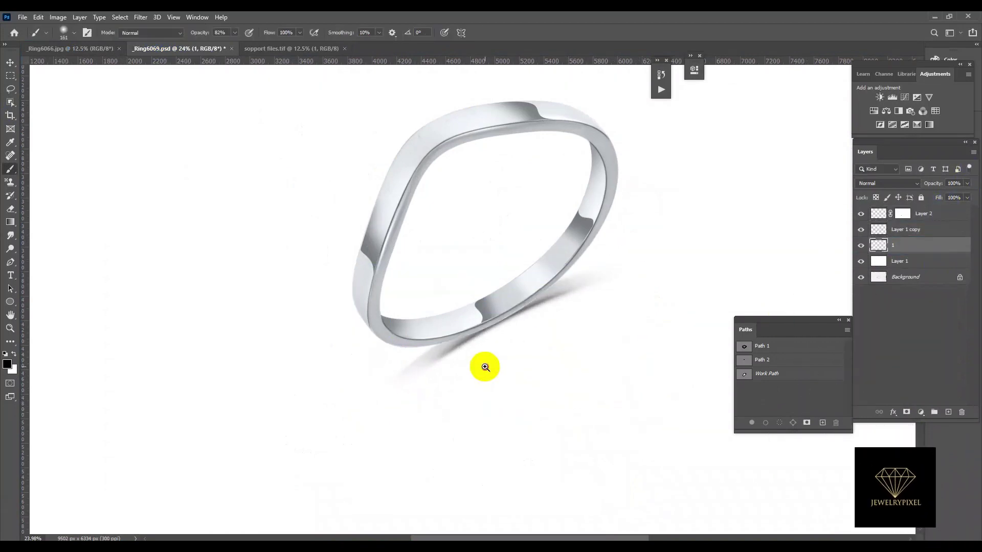
{"action": "scroll", "coordinate": [482, 367], "scroll_direction": "up", "scroll_amount": 2}
{"action": "key", "text": "ctrl+t"}
{"action": "left_click_drag", "start_coordinate": [607, 355], "coordinate": [613, 353]}
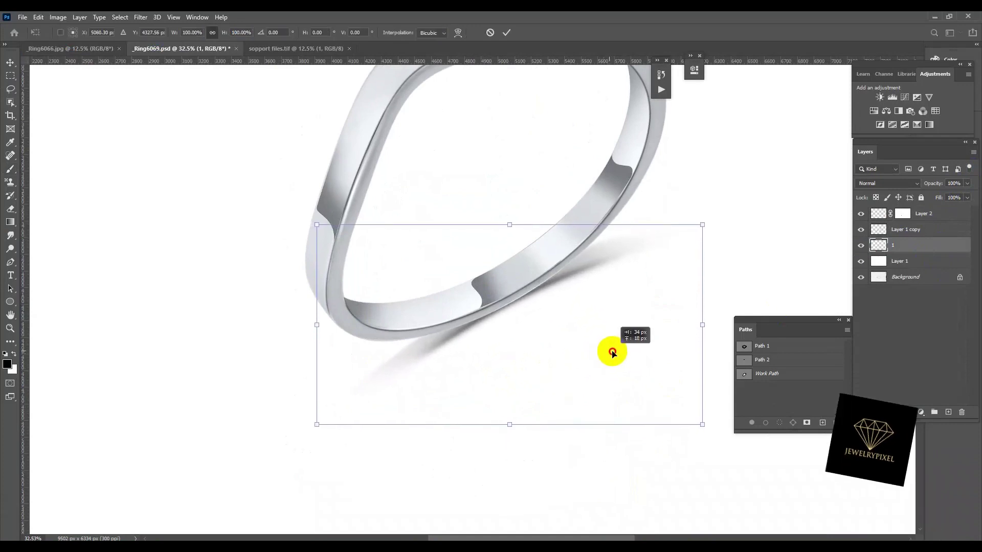
{"action": "key", "text": "Return"}
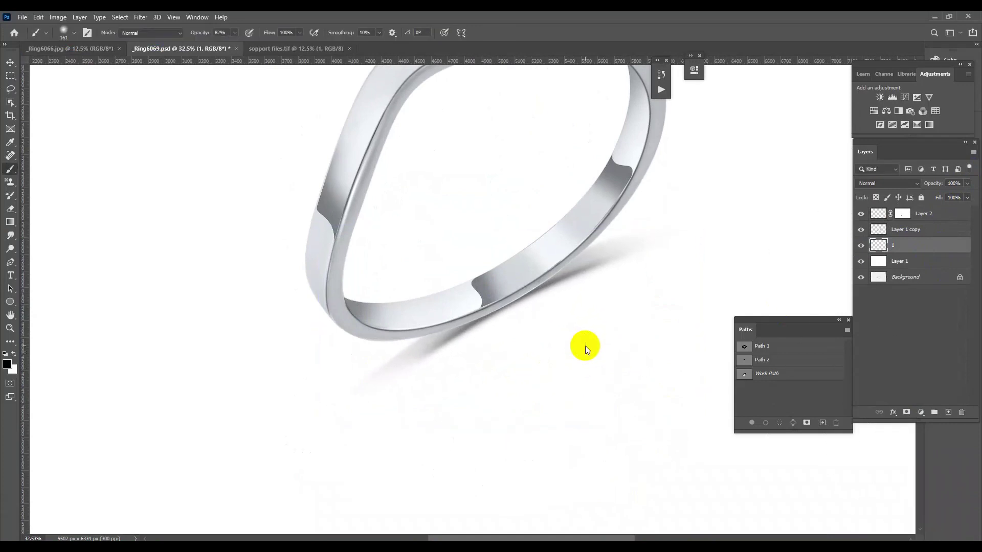
{"action": "mouse_move", "coordinate": [562, 284]}
{"action": "left_mouse_down"}
{"action": "mouse_move", "coordinate": [625, 307]}
{"action": "mouse_move", "coordinate": [559, 235]}
{"action": "mouse_move", "coordinate": [620, 301]}
{"action": "left_mouse_up"}
{"action": "scroll", "coordinate": [504, 295], "scroll_direction": "down", "scroll_amount": 4}
- Load the ring's outline as a selection, add a new layer, and sample peach from the support collage
{"action": "scroll", "coordinate": [794, 285], "scroll_direction": "up", "scroll_amount": 4}
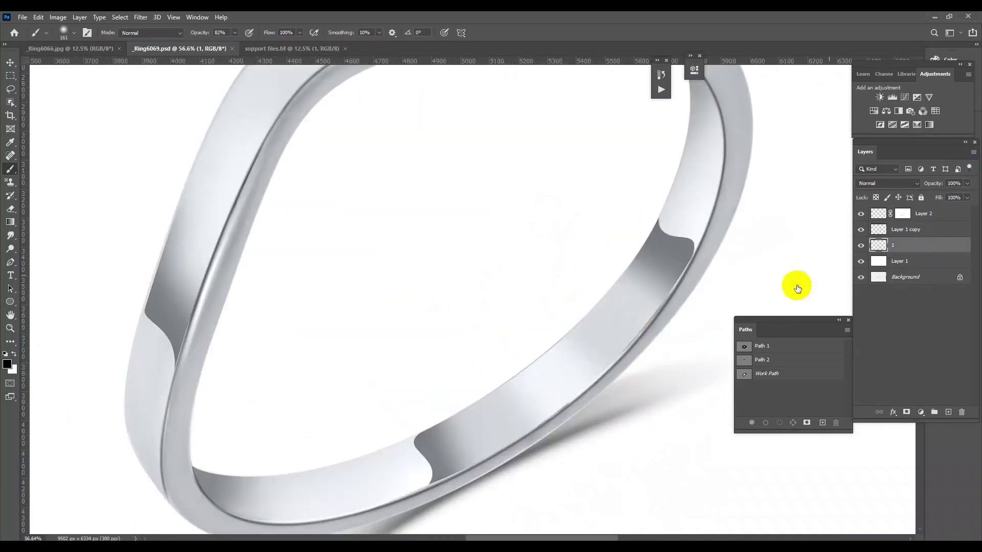
{"action": "left_click", "coordinate": [920, 234]}
{"action": "left_click", "coordinate": [878, 229], "text": "ctrl"}
{"action": "left_click", "coordinate": [947, 412]}
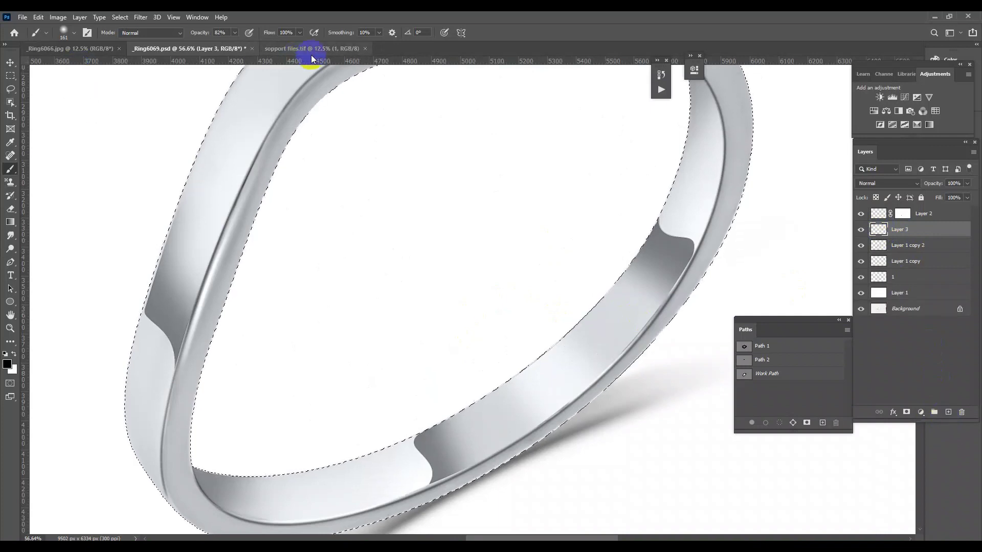
{"action": "left_click", "coordinate": [311, 51]}
{"action": "right_click", "coordinate": [18, 173]}
{"action": "left_click", "coordinate": [49, 169]}
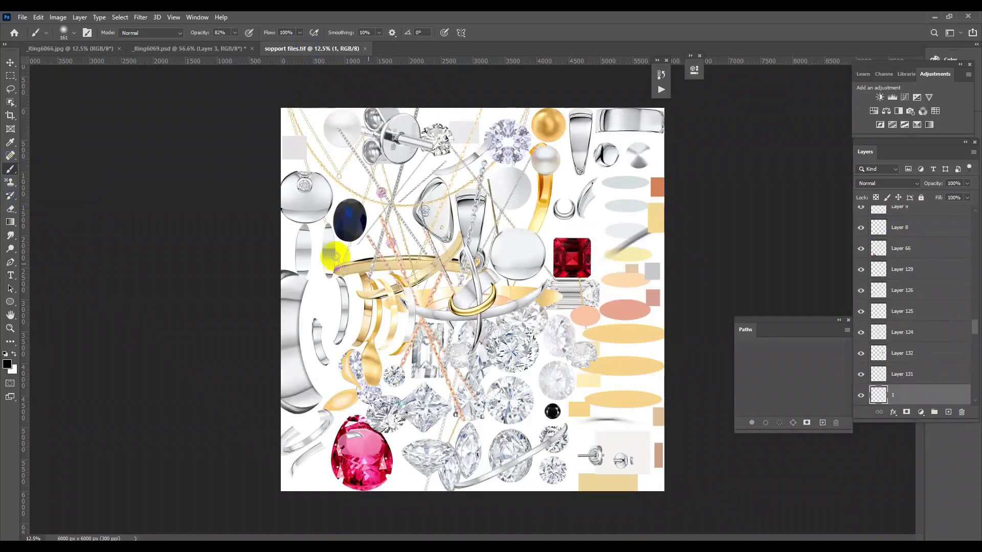
{"action": "left_click", "coordinate": [629, 334], "text": "alt"}
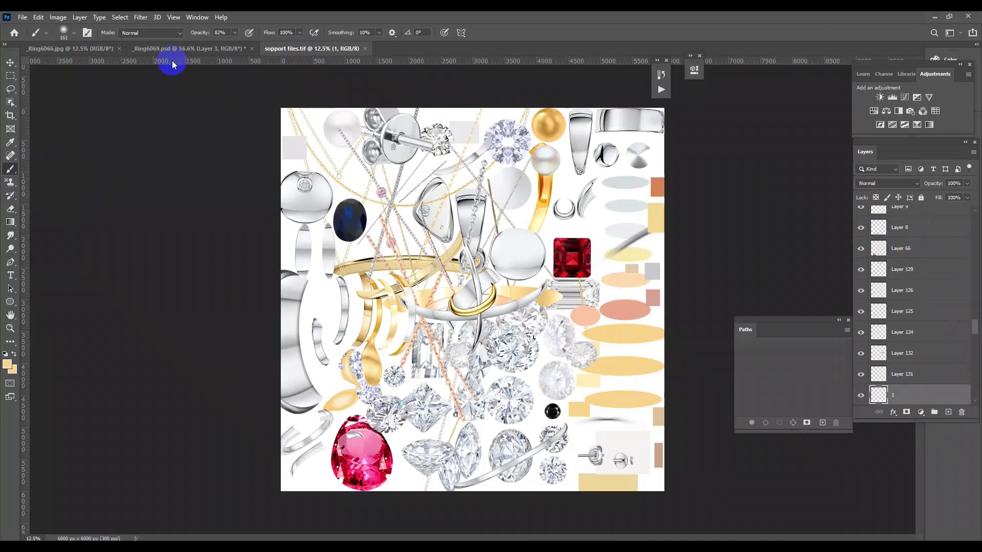
{"action": "left_click", "coordinate": [184, 48]}
- Fill the selection with peach in Color blend mode and deselect, turning the ring gold
{"action": "scroll", "coordinate": [557, 325], "scroll_direction": "up", "scroll_amount": 2}
{"action": "scroll", "coordinate": [560, 326], "scroll_direction": "up", "scroll_amount": 2}
{"action": "key", "text": "alt+BackSpace"}
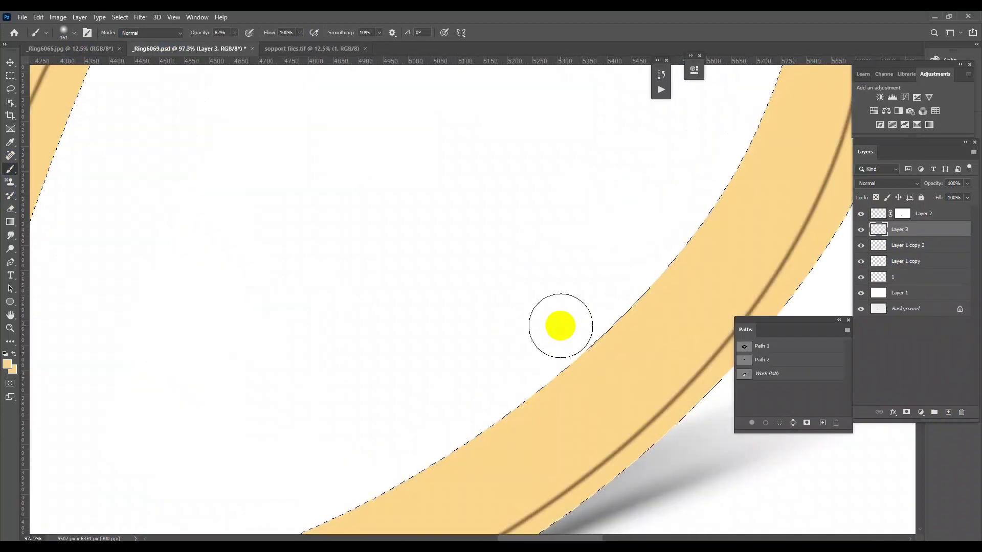
{"action": "left_click", "coordinate": [912, 176]}
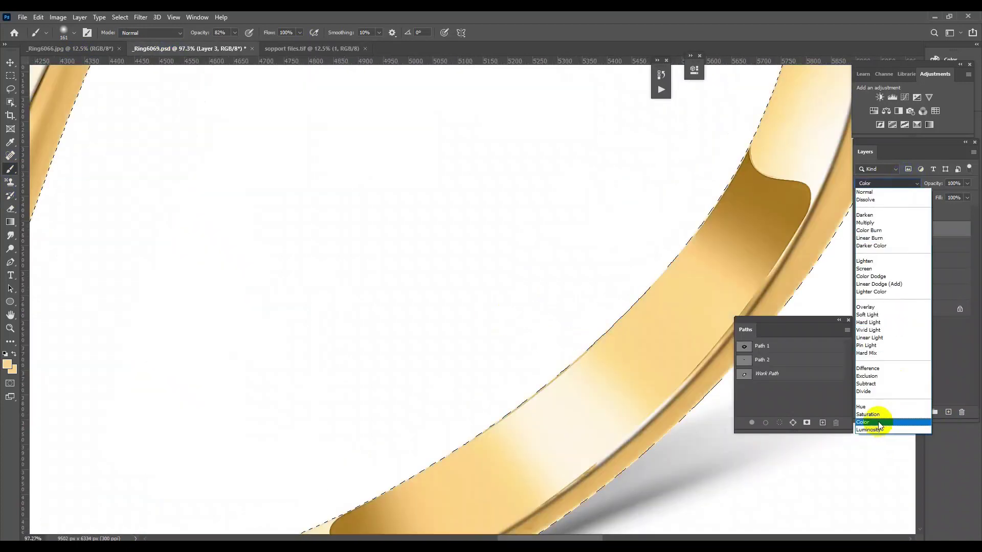
{"action": "left_click", "coordinate": [878, 425]}
{"action": "scroll", "coordinate": [547, 354], "scroll_direction": "down", "scroll_amount": 10}
{"action": "scroll", "coordinate": [535, 314], "scroll_direction": "up", "scroll_amount": 5}
{"action": "key", "text": "ctrl+d"}
{"action": "left_click", "coordinate": [943, 252]}
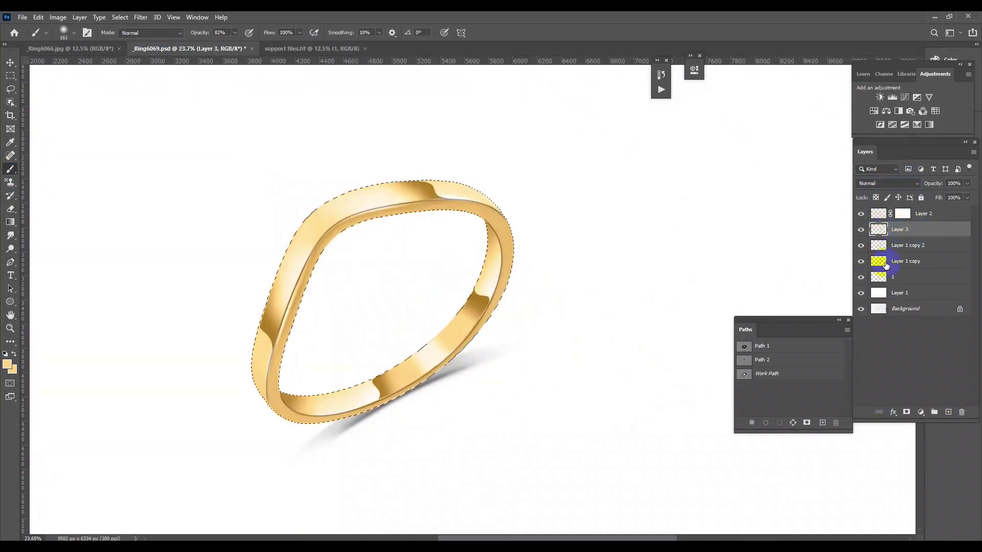
- Sample a rose tone from the collage and fill the ring selection in Color blend mode
{"action": "left_click", "coordinate": [309, 48]}
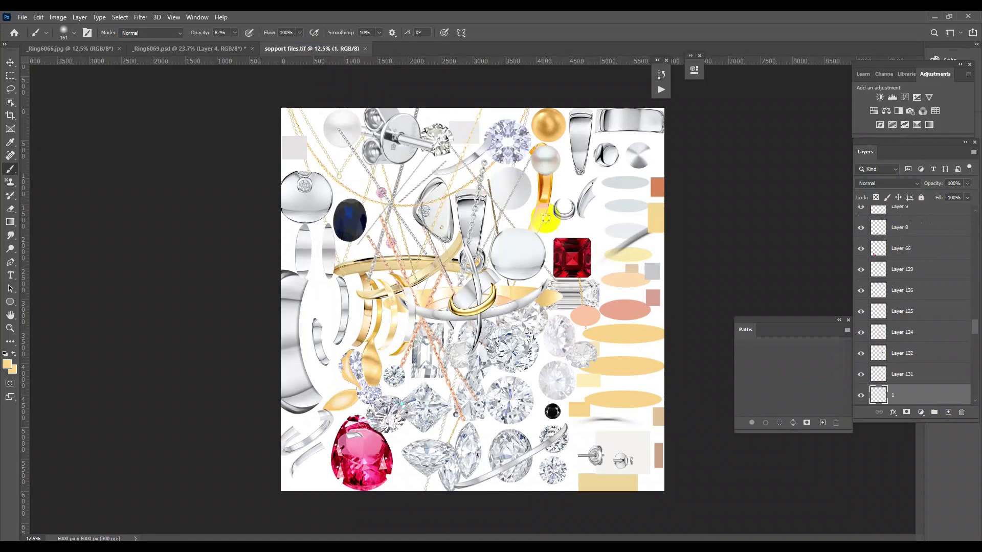
{"action": "left_click", "coordinate": [594, 313], "text": "alt"}
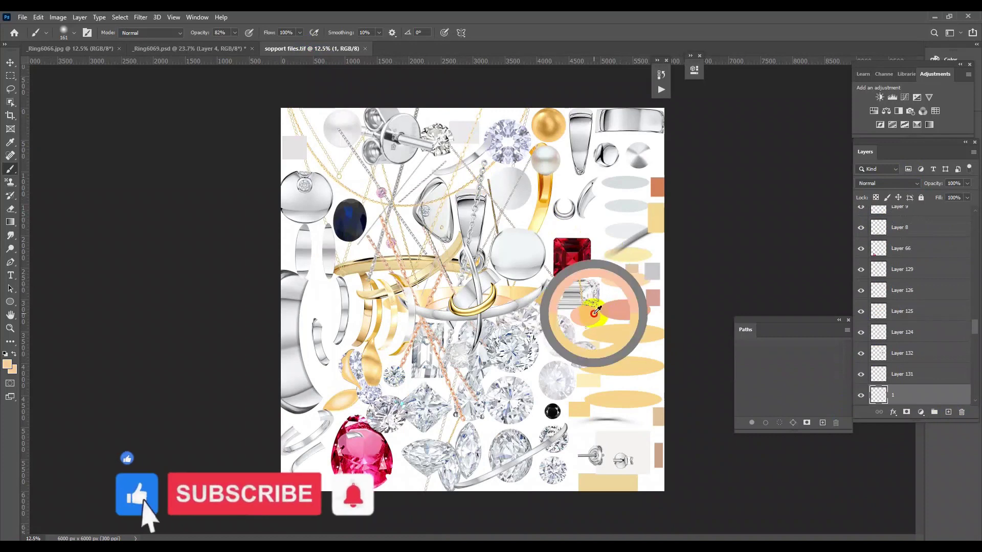
{"action": "left_click", "coordinate": [221, 48]}
{"action": "scroll", "coordinate": [511, 284], "scroll_direction": "up", "scroll_amount": 2}
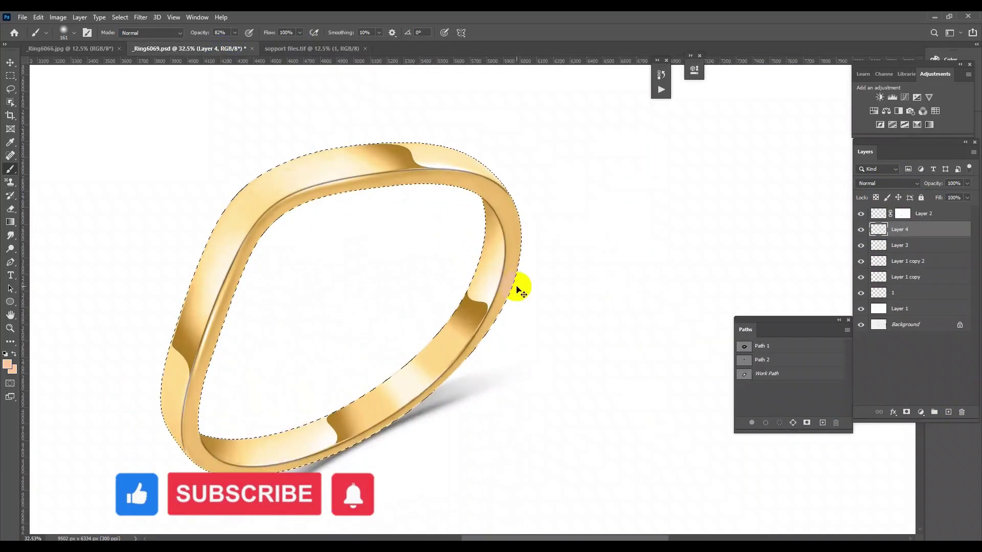
{"action": "key", "text": "alt+BackSpace"}
{"action": "left_click", "coordinate": [876, 183]}
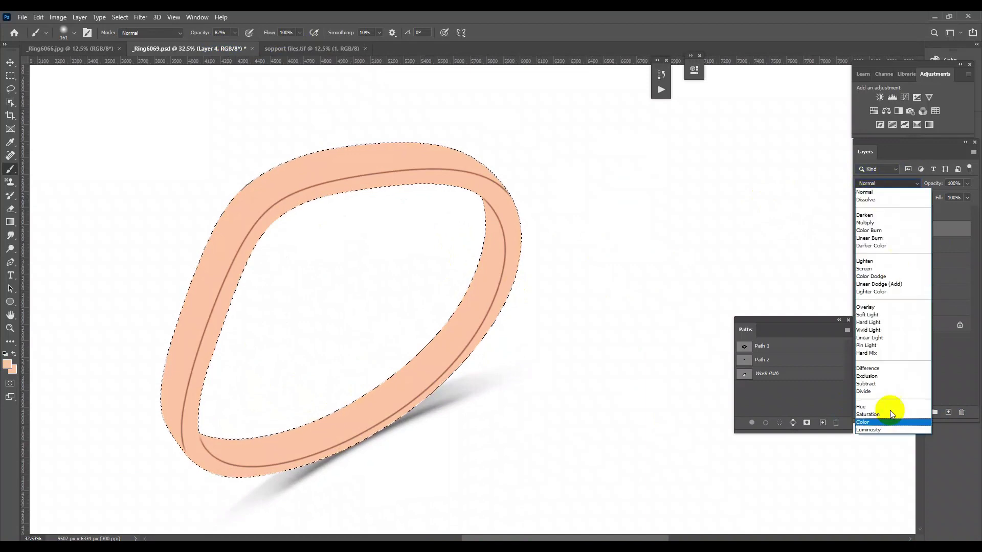
{"action": "left_click", "coordinate": [878, 422]}
- Reorder the rose-gold layer and toggle its visibility to compare it against gold
{"action": "left_click_drag", "start_coordinate": [947, 263], "coordinate": [890, 247]}
{"action": "left_click", "coordinate": [862, 229]}
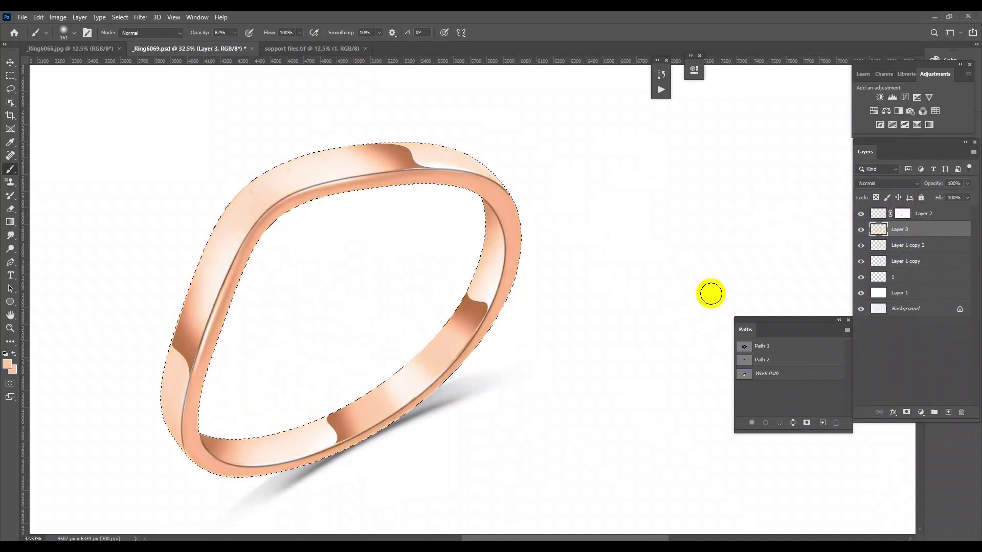
{"action": "scroll", "coordinate": [496, 296], "scroll_direction": "up", "scroll_amount": 3}
{"action": "scroll", "coordinate": [599, 268], "scroll_direction": "up", "scroll_amount": 3}
{"action": "scroll", "coordinate": [599, 268], "scroll_direction": "down", "scroll_amount": 5}
{"action": "scroll", "coordinate": [532, 256], "scroll_direction": "up", "scroll_amount": 1}
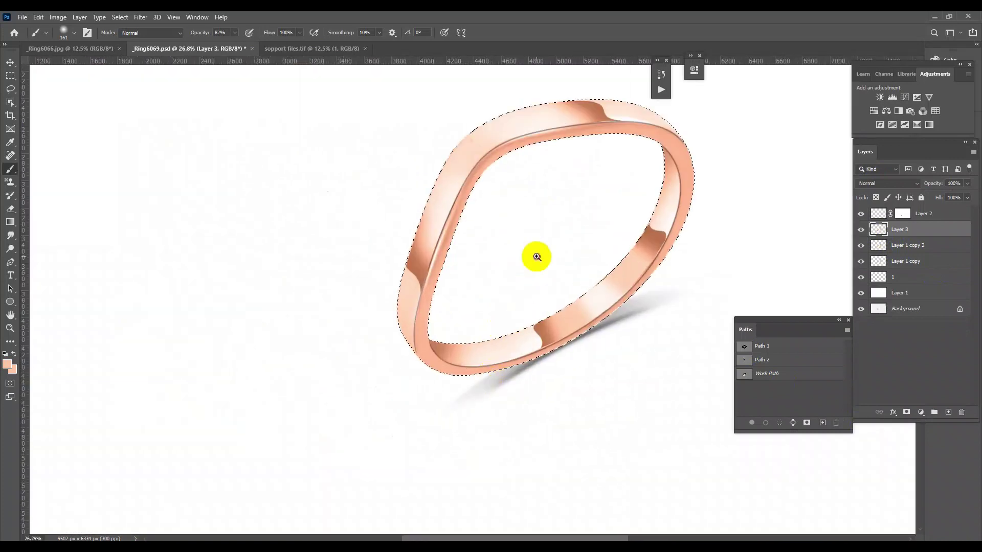
{"action": "scroll", "coordinate": [548, 294], "scroll_direction": "up", "scroll_amount": 3}
{"action": "scroll", "coordinate": [579, 236], "scroll_direction": "up", "scroll_amount": 1}
{"action": "scroll", "coordinate": [599, 219], "scroll_direction": "up", "scroll_amount": 1}
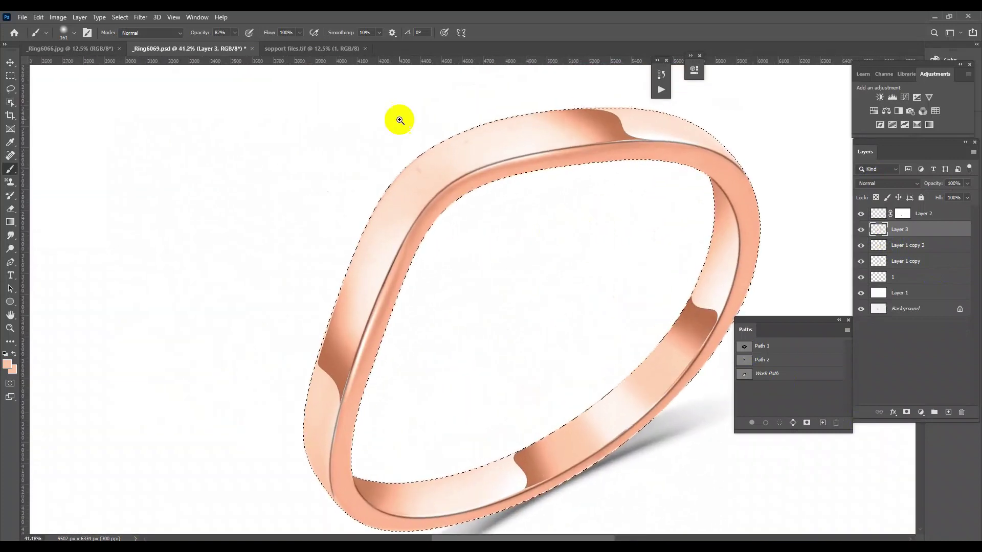
{"action": "scroll", "coordinate": [445, 169], "scroll_direction": "up", "scroll_amount": 5}
{"action": "scroll", "coordinate": [532, 235], "scroll_direction": "up", "scroll_amount": 3}
{"action": "scroll", "coordinate": [471, 202], "scroll_direction": "down", "scroll_amount": 10}
{"action": "scroll", "coordinate": [554, 262], "scroll_direction": "down", "scroll_amount": 1}
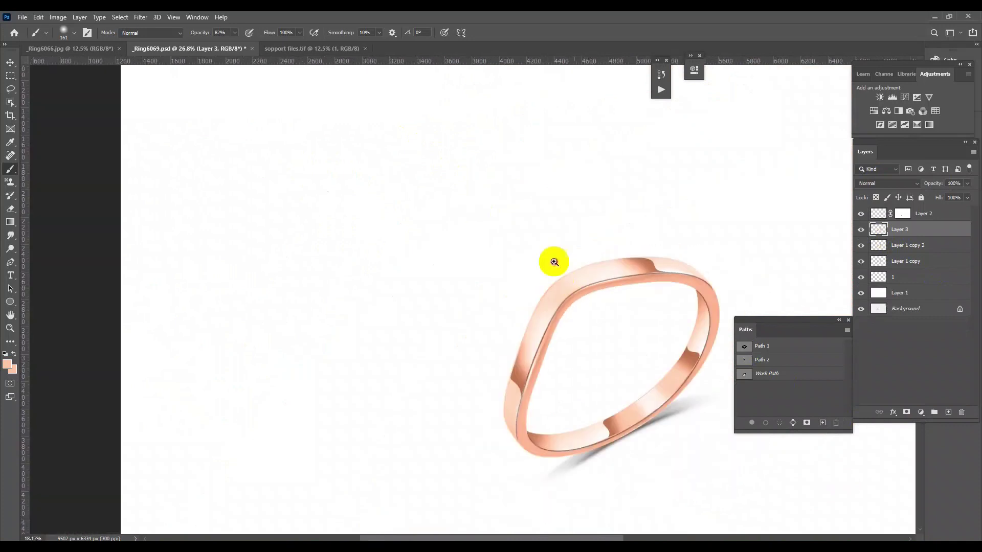
{"action": "scroll", "coordinate": [588, 301], "scroll_direction": "up", "scroll_amount": 4}
{"action": "scroll", "coordinate": [521, 269], "scroll_direction": "up", "scroll_amount": 1}
{"action": "scroll", "coordinate": [509, 188], "scroll_direction": "up", "scroll_amount": 1}
{"action": "scroll", "coordinate": [515, 195], "scroll_direction": "up", "scroll_amount": 1}
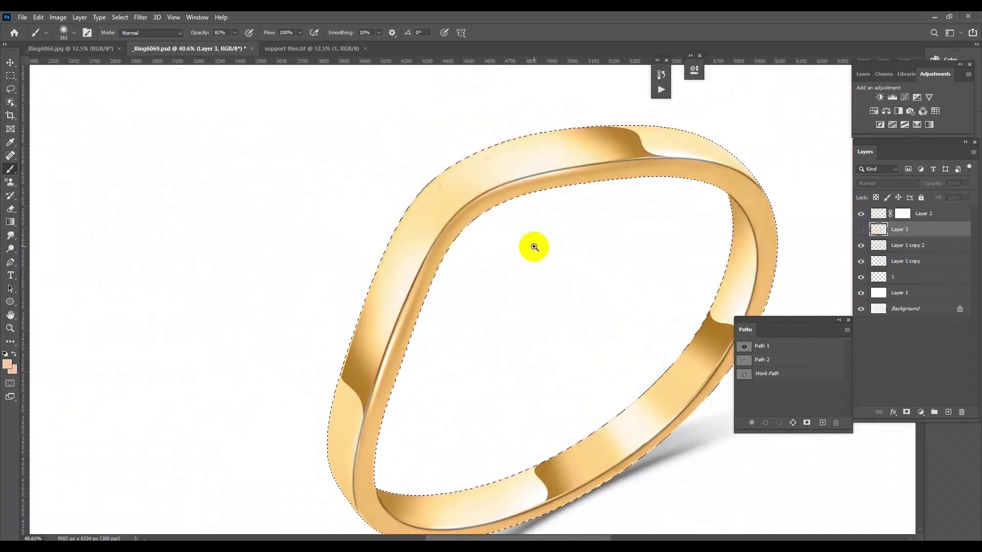
- Hide the gold variant to show silver, then reveal the rose-gold variant
{"action": "scroll", "coordinate": [537, 278], "scroll_direction": "down", "scroll_amount": 1}
{"action": "scroll", "coordinate": [537, 279], "scroll_direction": "up", "scroll_amount": 3}
{"action": "left_click", "coordinate": [861, 251]}
{"action": "scroll", "coordinate": [390, 323], "scroll_direction": "down", "scroll_amount": 1}
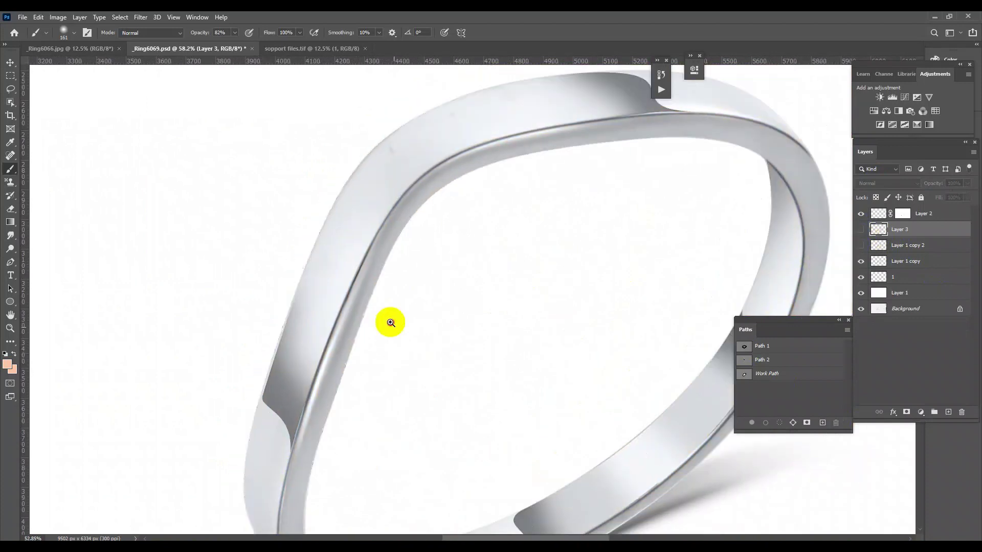
{"action": "scroll", "coordinate": [509, 301], "scroll_direction": "down", "scroll_amount": 2}
{"action": "scroll", "coordinate": [542, 329], "scroll_direction": "up", "scroll_amount": 1}
{"action": "scroll", "coordinate": [542, 329], "scroll_direction": "down", "scroll_amount": 1}
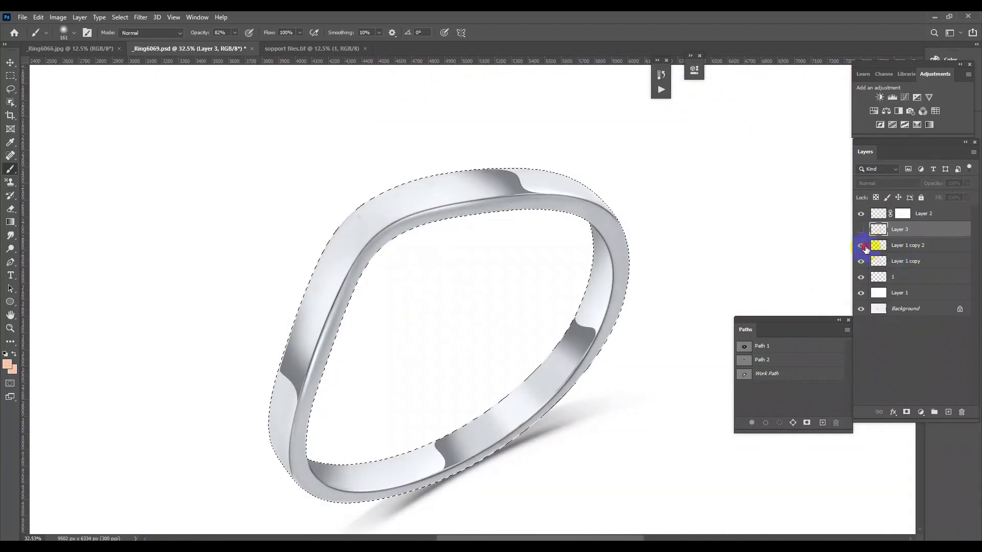
{"action": "left_click", "coordinate": [862, 230]}
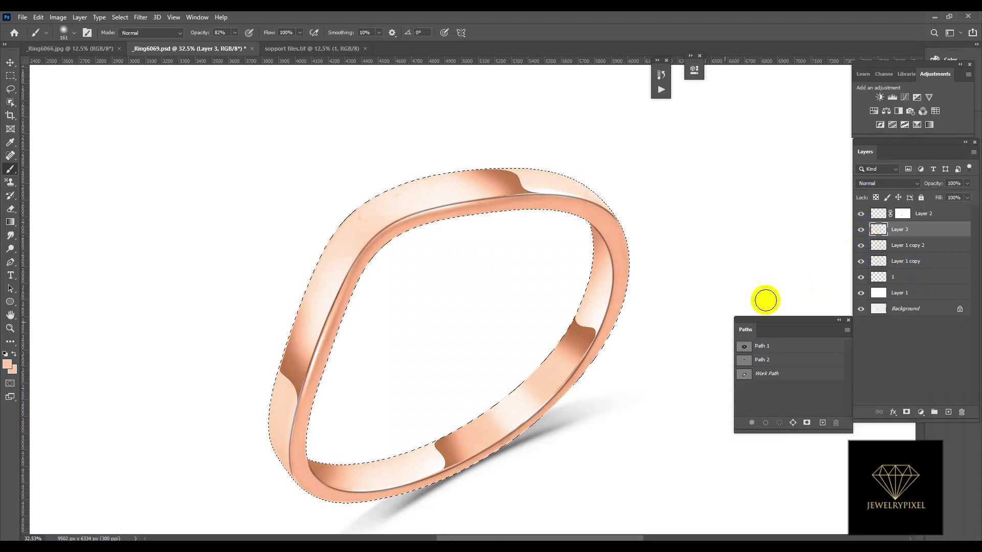
- Switch from rose gold back to gold, view the whole ring, then hide gold to return to silver
{"action": "scroll", "coordinate": [487, 329], "scroll_direction": "down", "scroll_amount": 3}
{"action": "scroll", "coordinate": [785, 299], "scroll_direction": "up", "scroll_amount": 3}
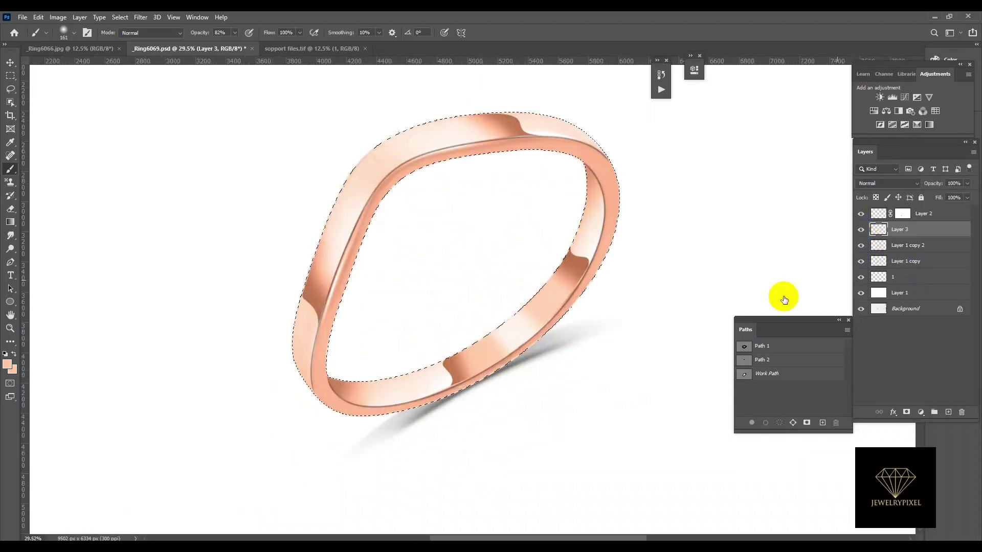
{"action": "left_click", "coordinate": [862, 246]}
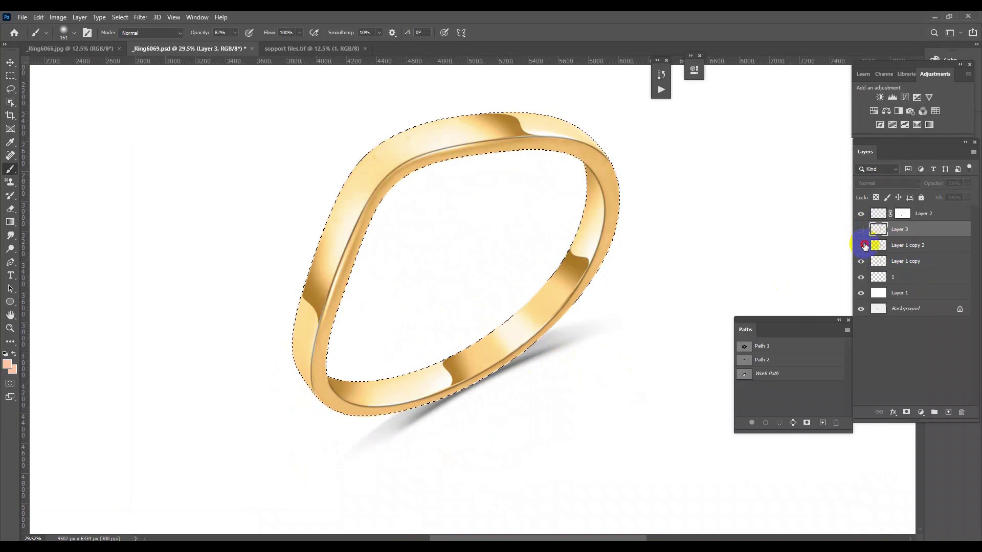
{"action": "left_click_drag", "start_coordinate": [679, 330], "coordinate": [559, 347]}
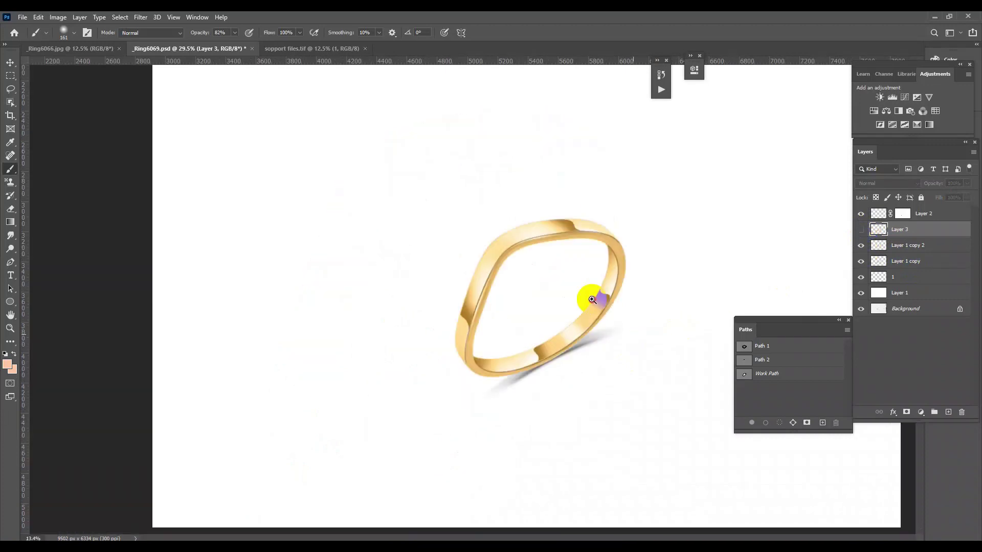
{"action": "left_click", "coordinate": [861, 245]}
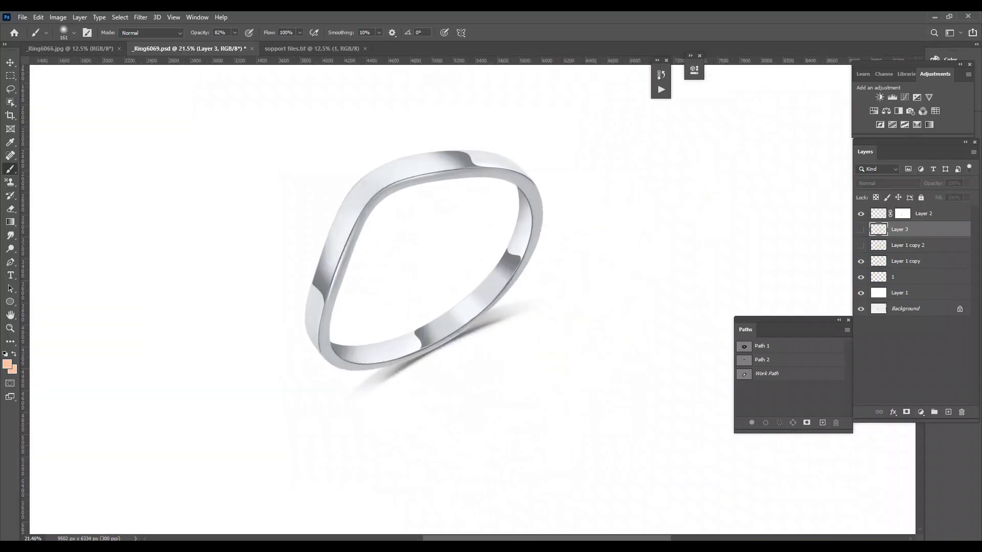